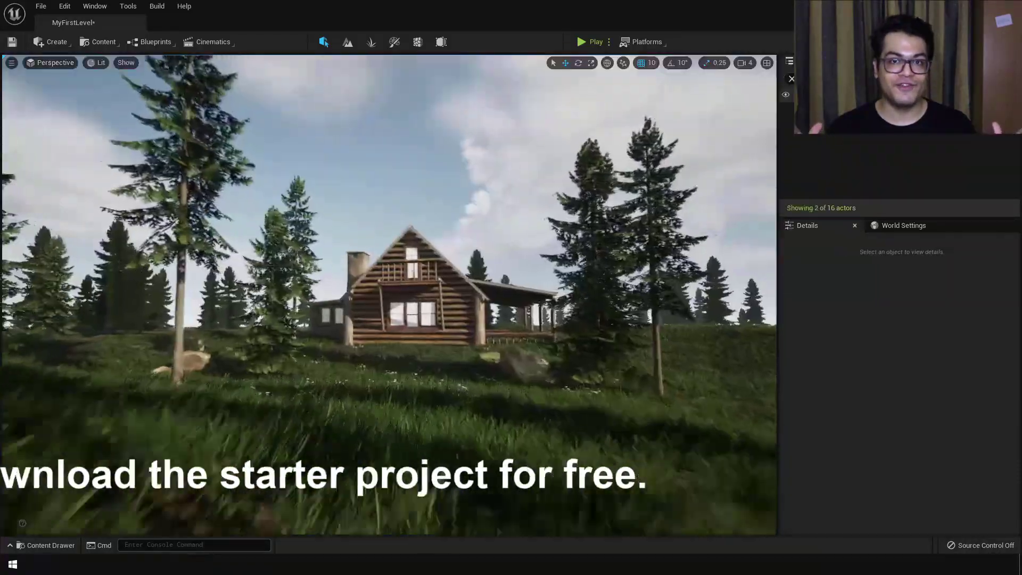
key("w")
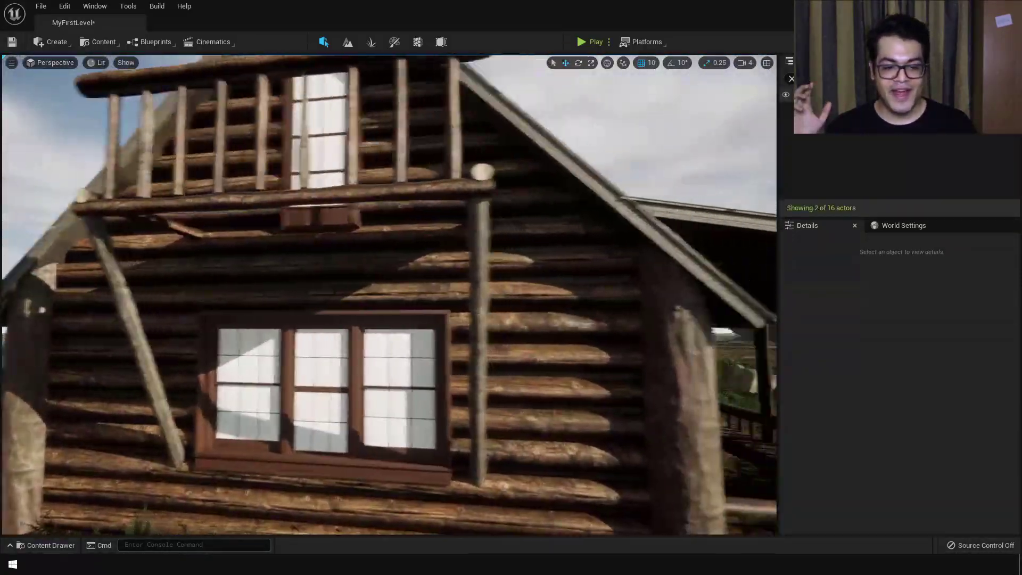
key("s")
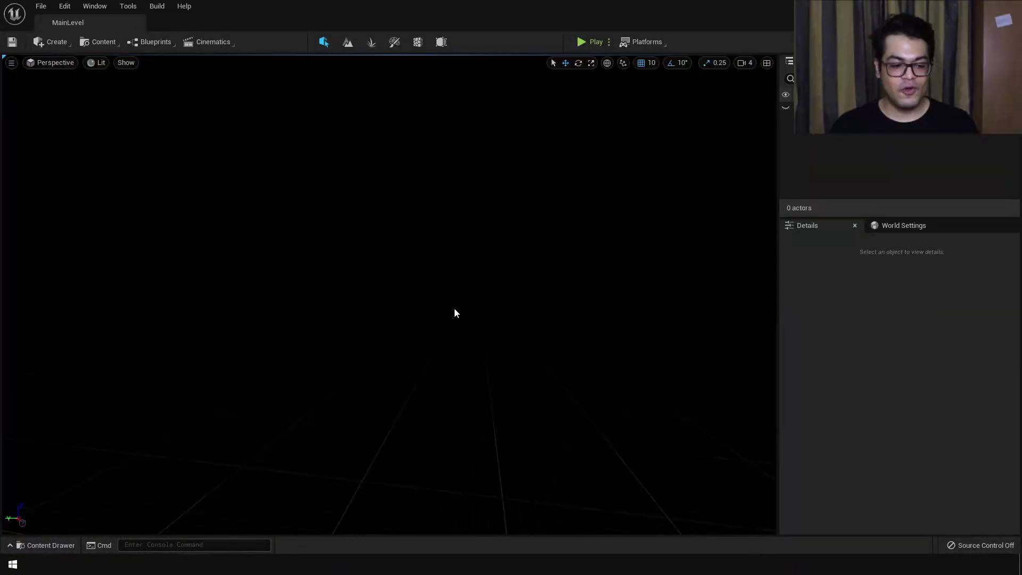
key("ctrl+space")
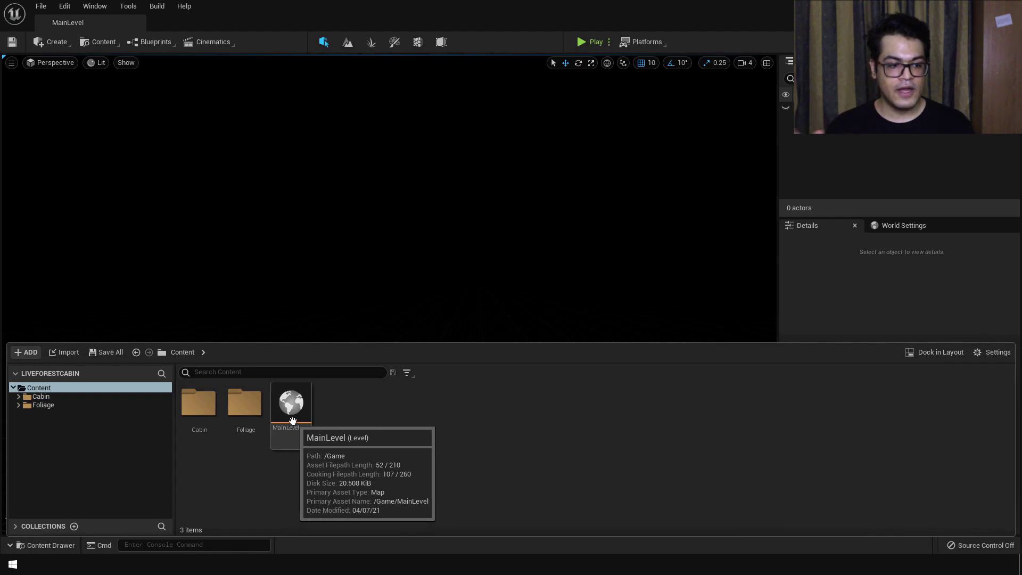
left_click(350, 238)
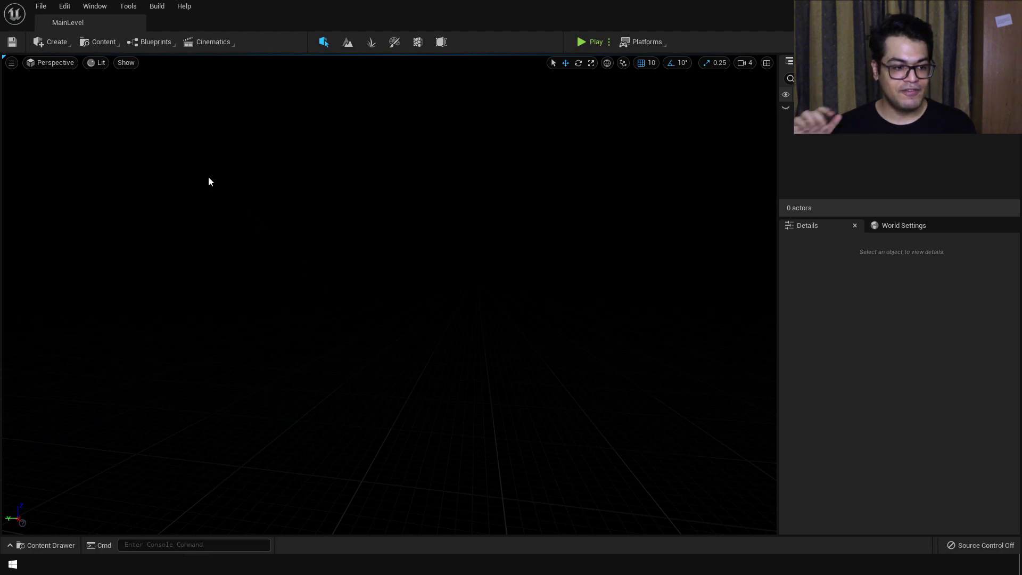
- Add a Directional Light to the empty level
left_click(70, 46)
mouse_move(84, 71)
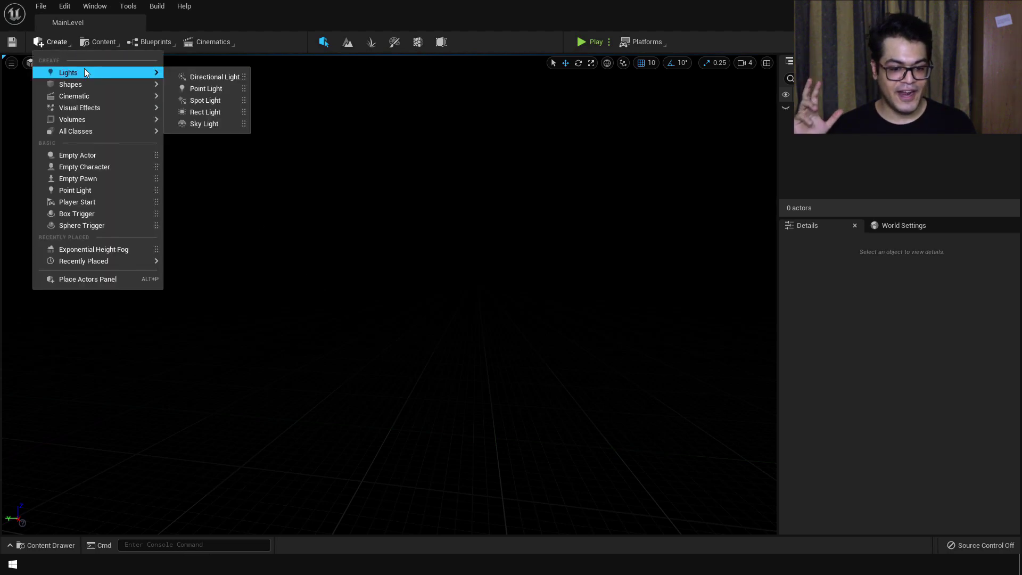
left_click(215, 77)
right_click_drag(389, 295, 298, 304)
right_click_drag(458, 331, 399, 327)
- Rotate the directional light so its arrow points diagonally down towards the ground
left_click(578, 63)
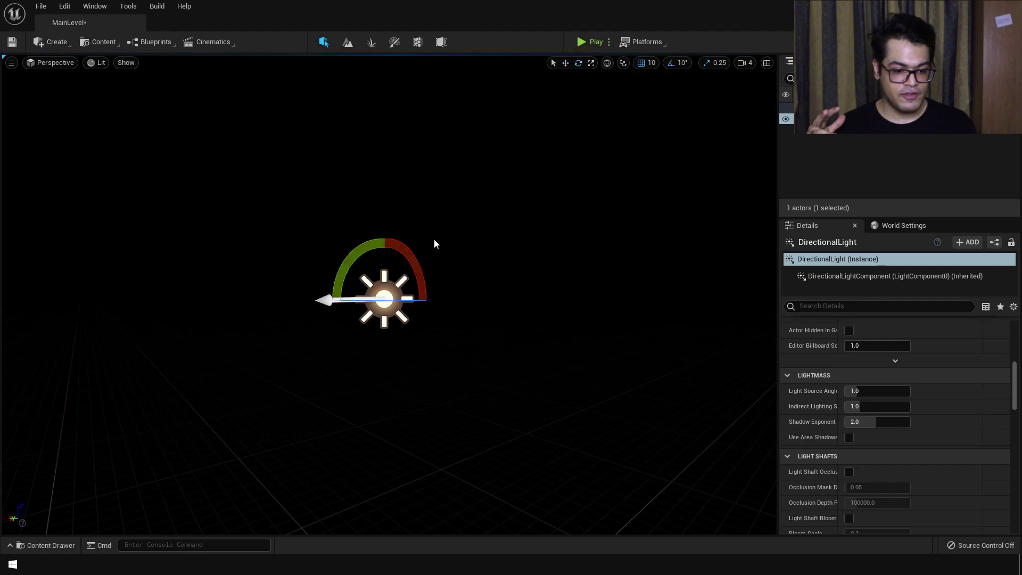
left_click_drag(337, 286, 343, 325)
right_click_drag(401, 278, 500, 278)
left_click_drag(410, 274, 410, 305)
left_click_drag(457, 257, 463, 288)
key("w")
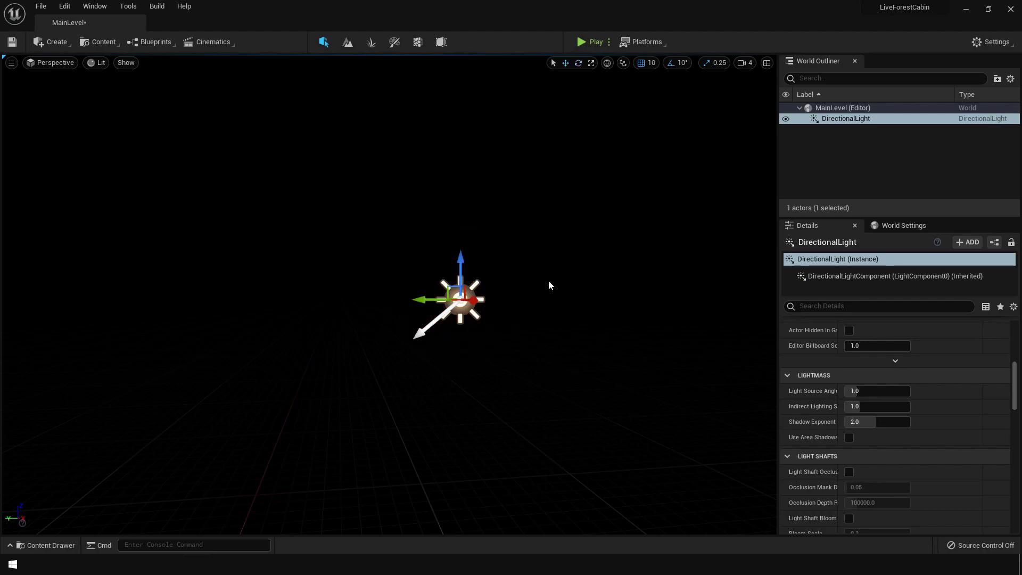
left_click(553, 62)
key("s")
right_click_drag(451, 408, 430, 407)
key("d")
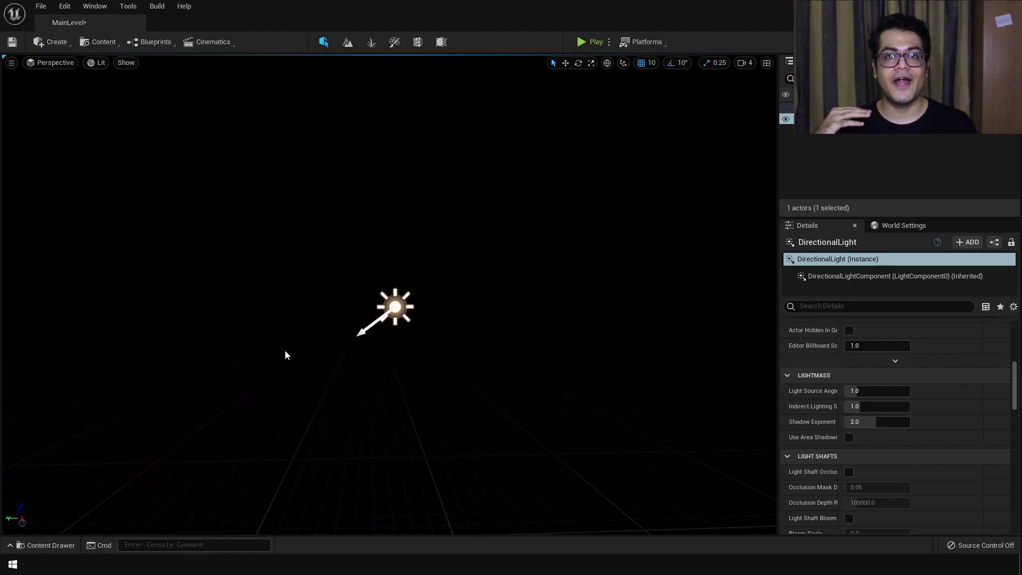
- Switch to Landscape mode to set up a new landscape
left_click(347, 45)
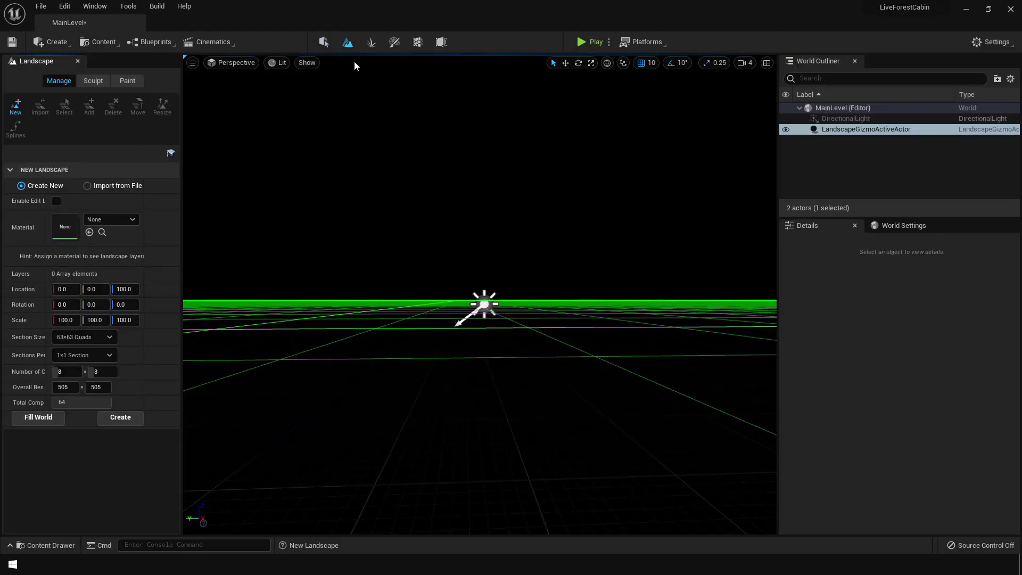
right_click_drag(404, 146, 564, 328)
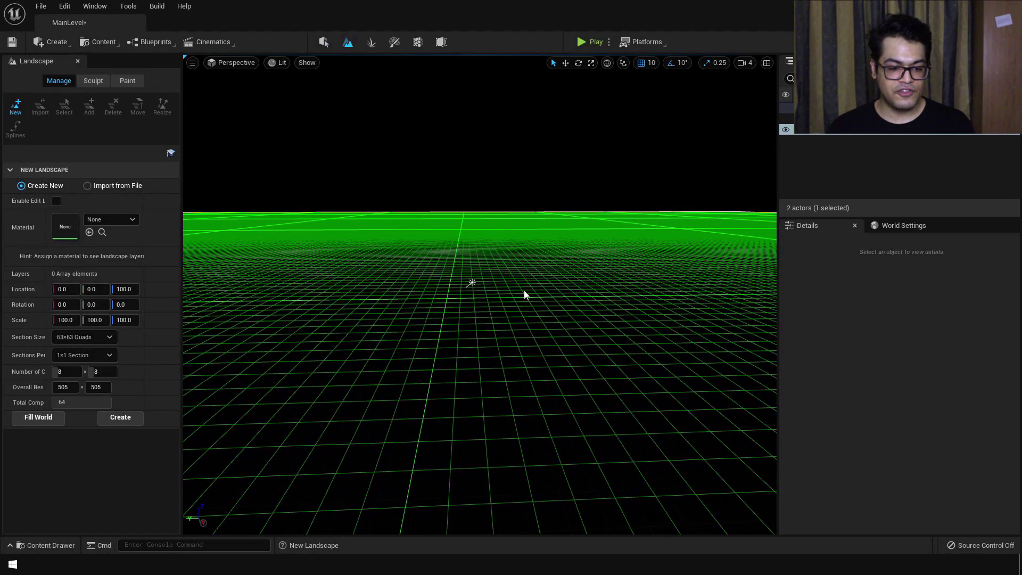
- Try a section size of 15×15 quads for the new landscape and set it back to 63×63 quads
left_click(84, 337)
left_click(89, 366)
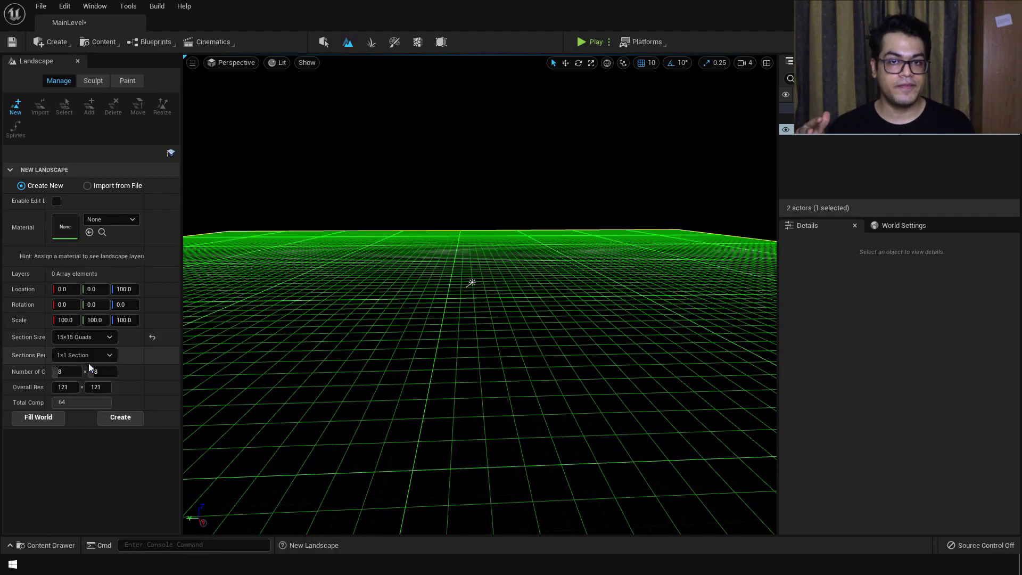
left_click(90, 337)
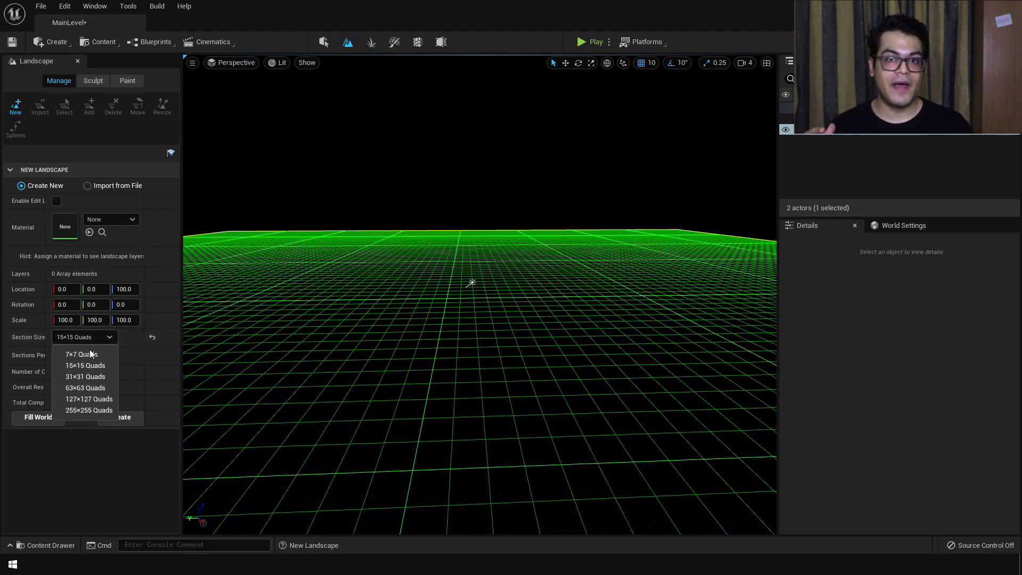
left_click(91, 388)
right_click_drag(247, 388, 247, 388)
right_click_drag(427, 354, 427, 353)
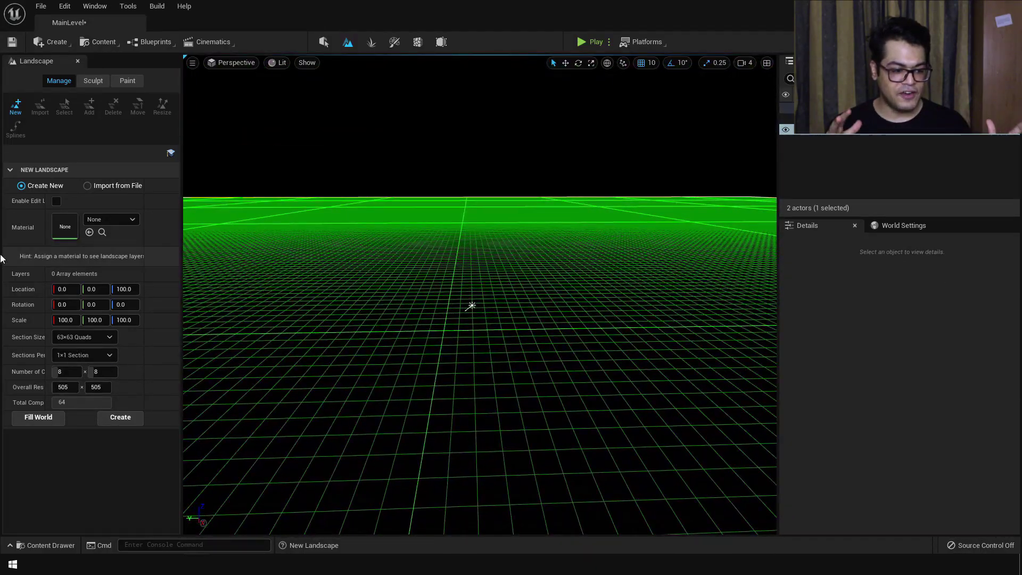
- Create the new landscape with the current settings and return to Selection mode
left_click(127, 419)
right_click_drag(534, 456, 534, 456)
key("w")
key("s")
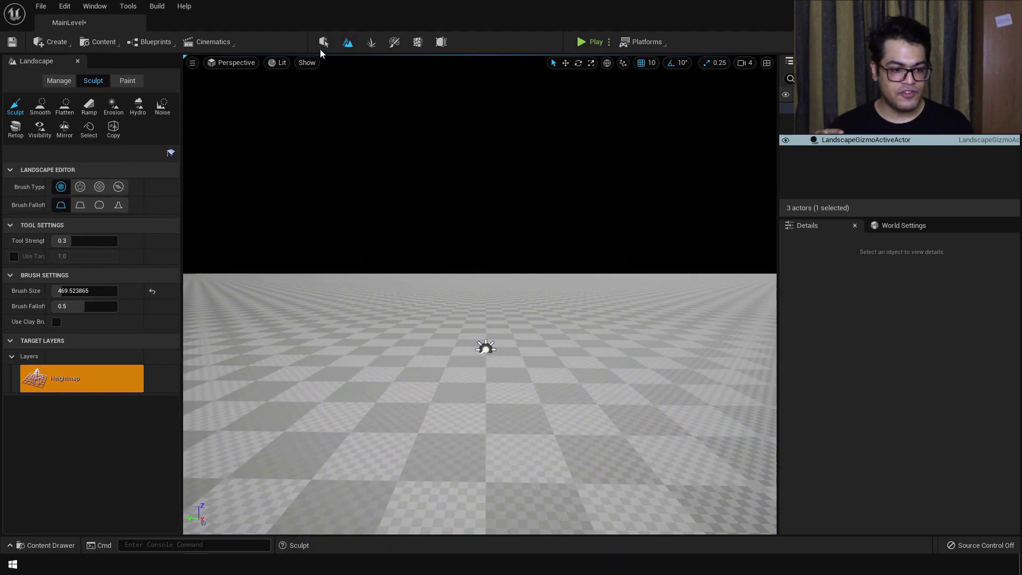
left_click(327, 44)
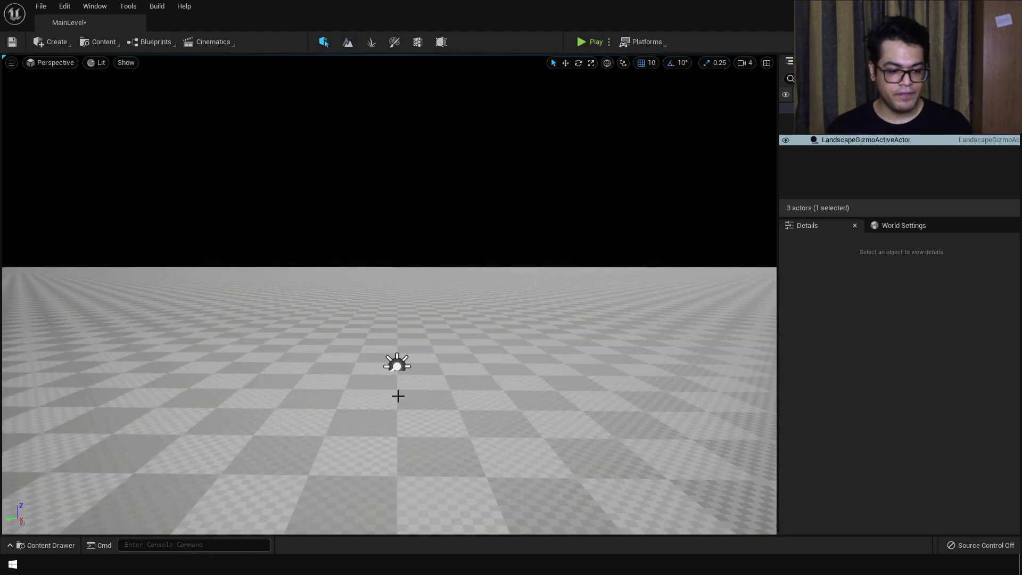
- Raise the directional light well above the landscape, to a Z location of about 590
left_click(397, 364)
left_click_drag(397, 354, 399, 138)
key("Escape")
left_click(397, 145)
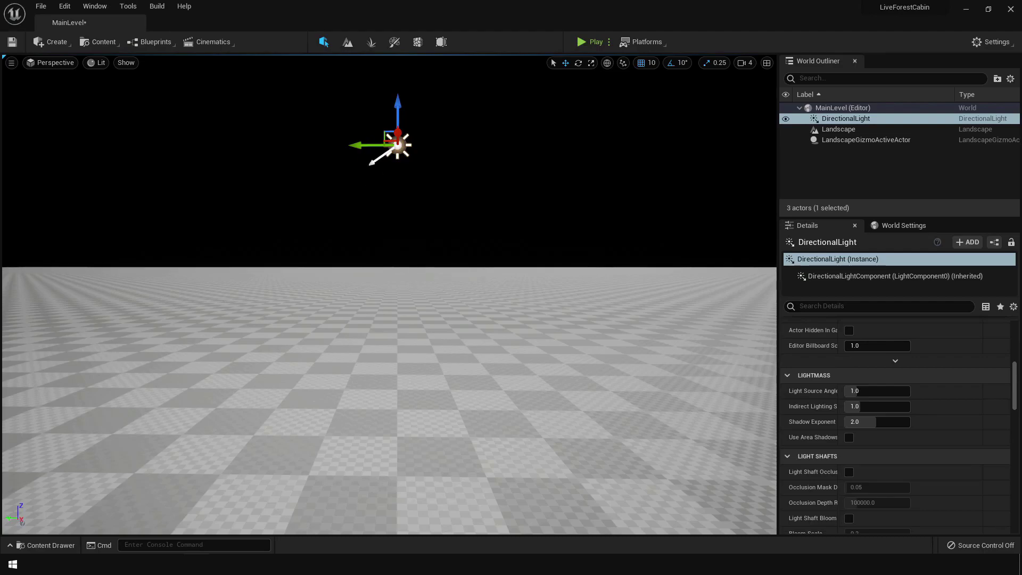
right_click_drag(384, 269, 371, 241)
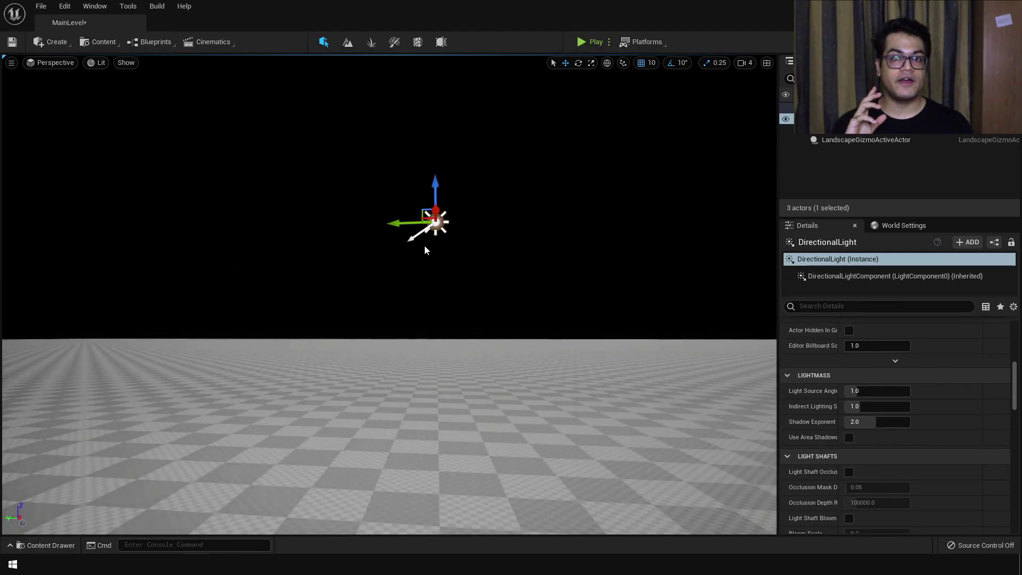
- Add a Sky Light and move it sideways so it sits directly below the directional light
left_click(64, 42)
mouse_move(72, 73)
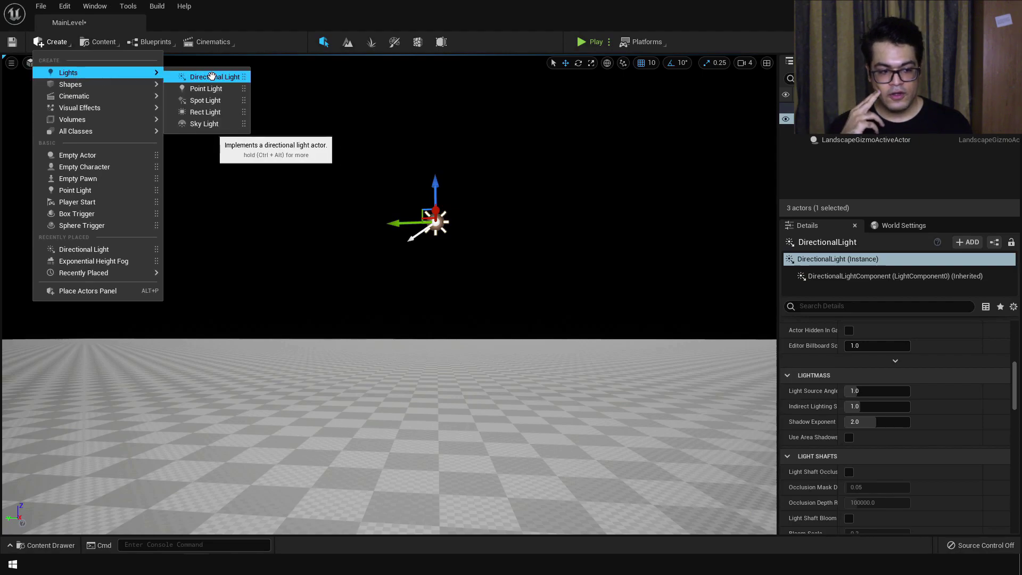
left_click(215, 124)
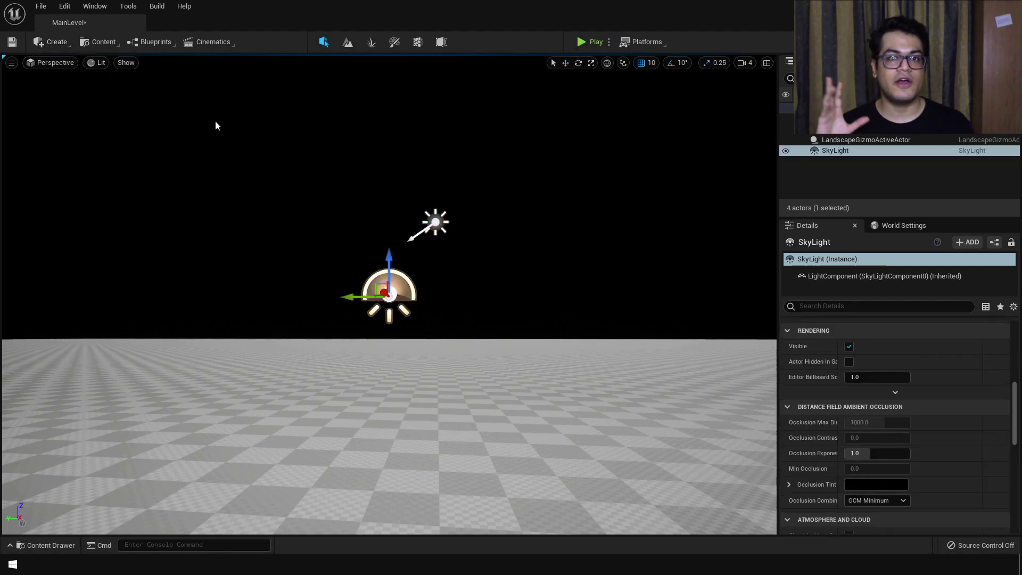
left_click_drag(345, 296, 404, 298)
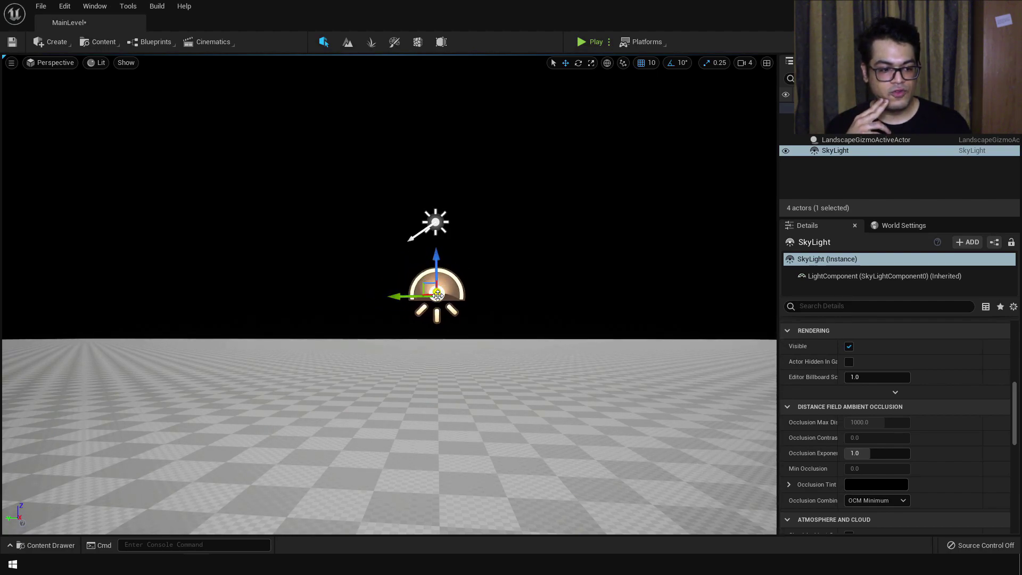
- Add a Sky Atmosphere and move it directly above the directional light
left_click(66, 43)
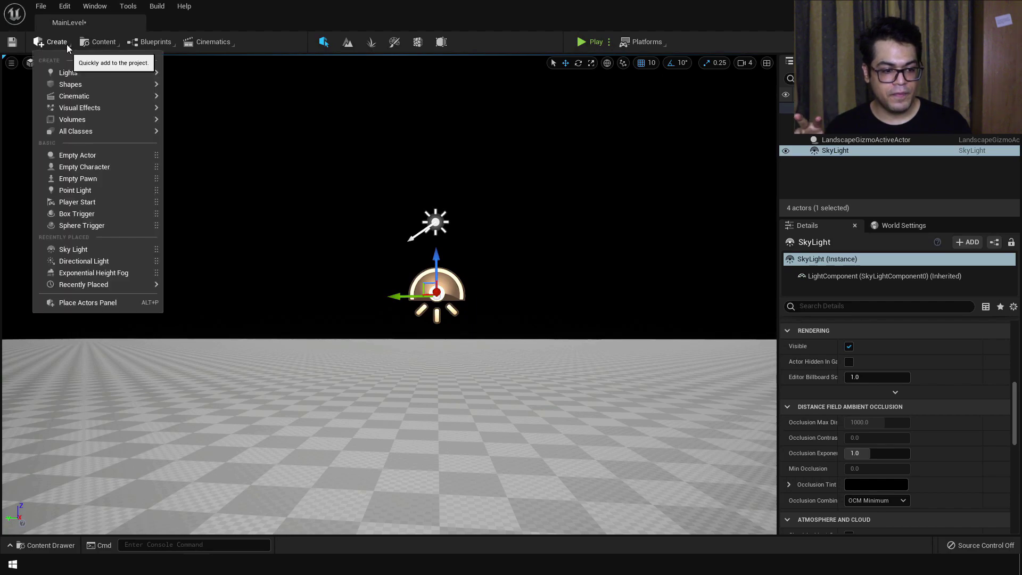
mouse_move(88, 74)
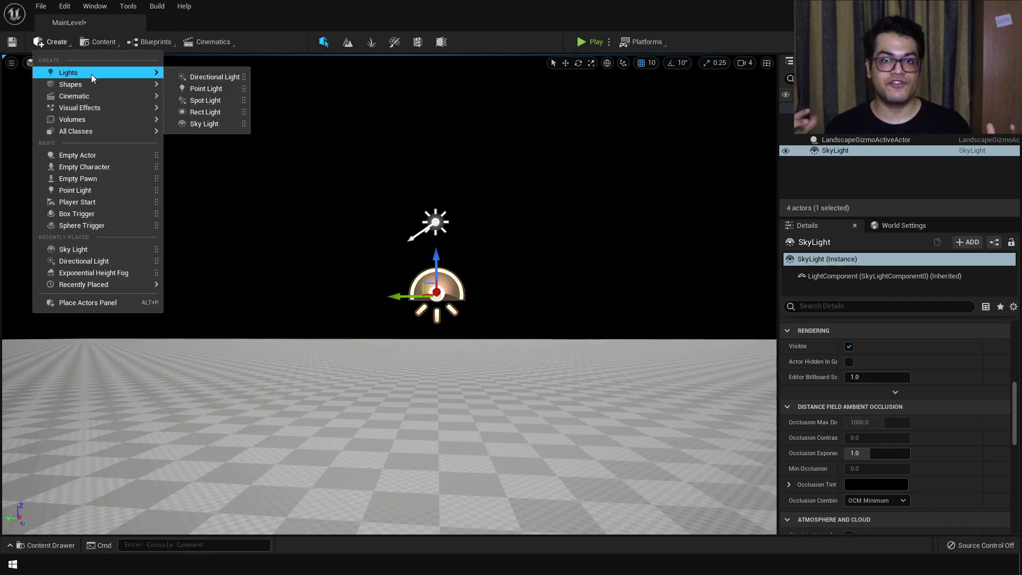
mouse_move(113, 107)
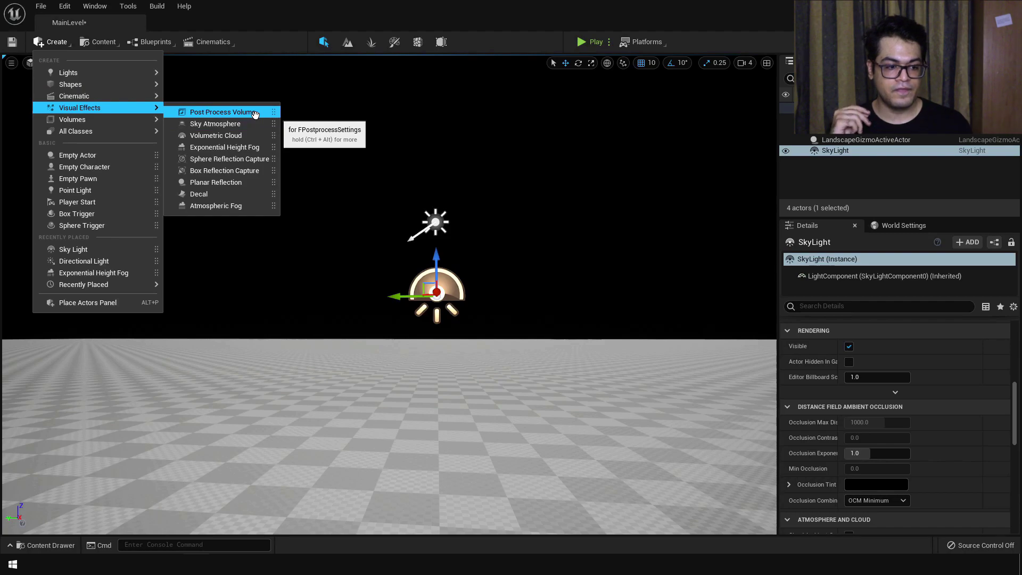
left_click(249, 126)
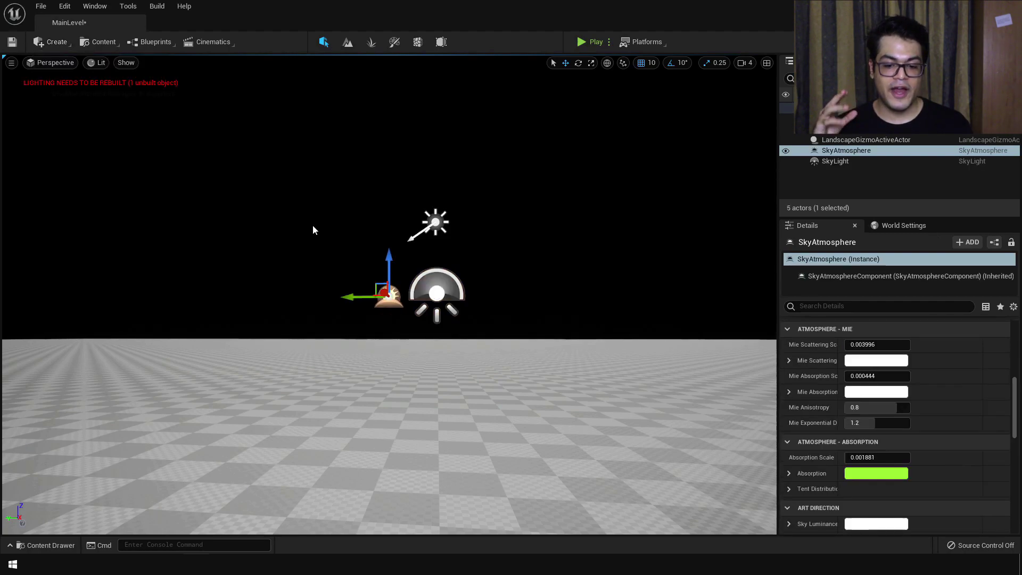
left_click_drag(357, 298, 403, 297)
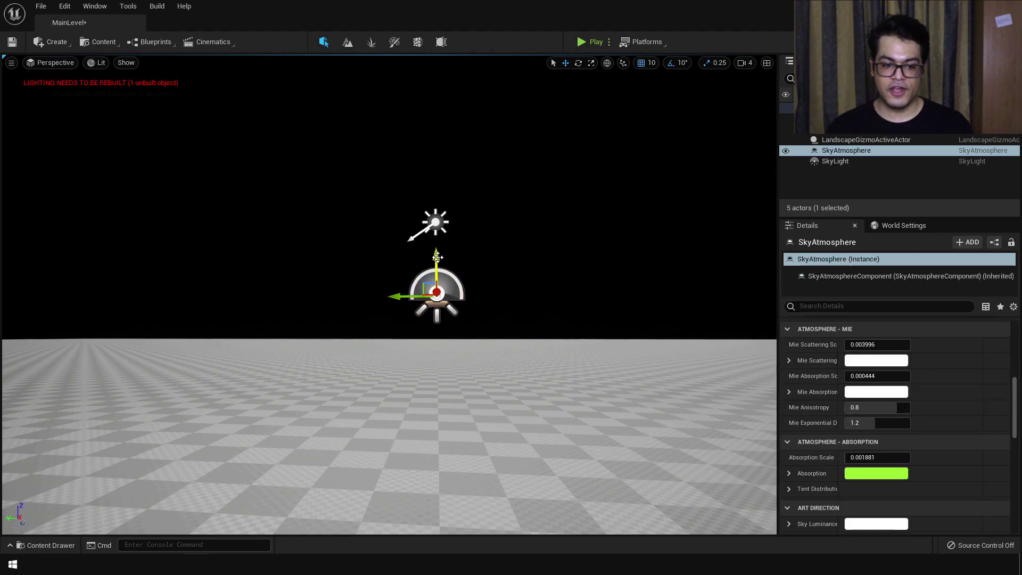
left_click_drag(432, 254, 443, 134)
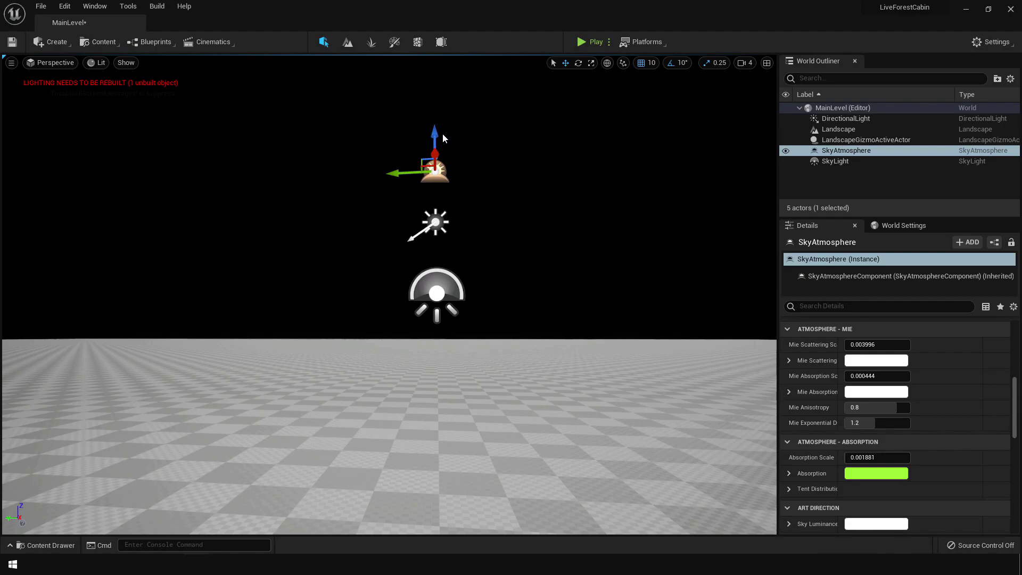
- Set the mobility of the directional light and the sky light to Movable and enable Real Time Capture on the sky light
left_click(436, 223)
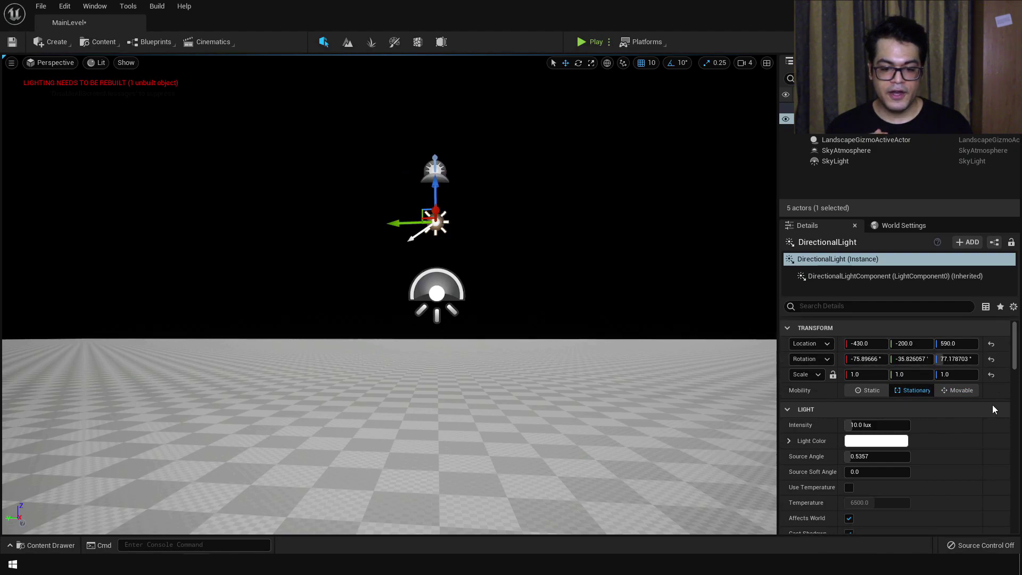
left_click(943, 392)
left_click(436, 291)
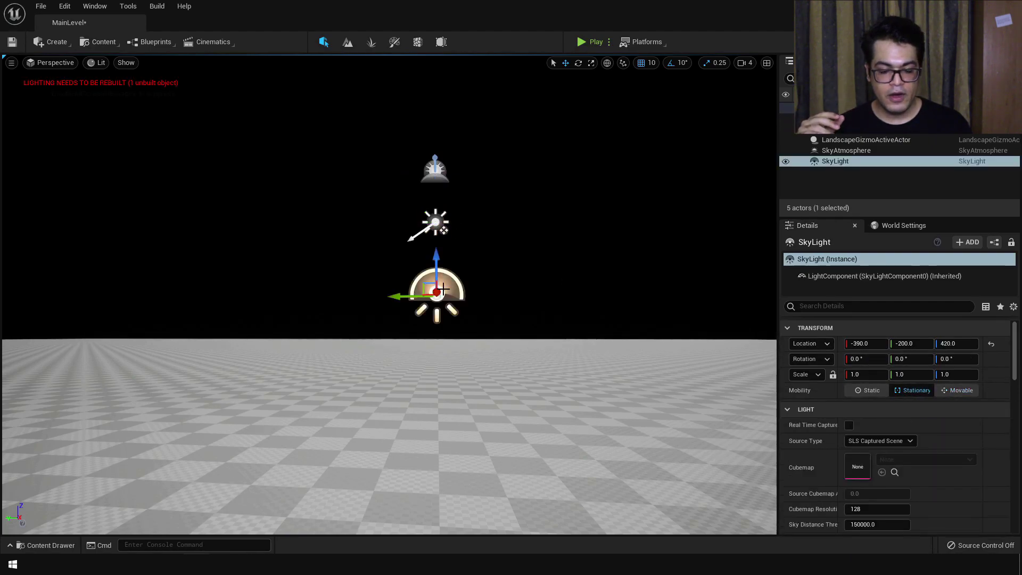
left_click(958, 393)
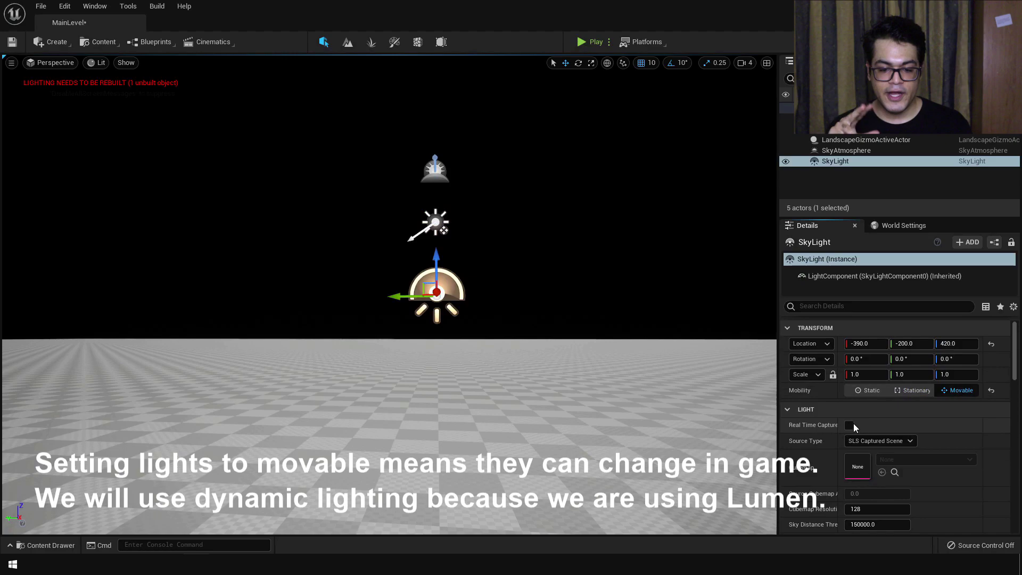
left_click(849, 425)
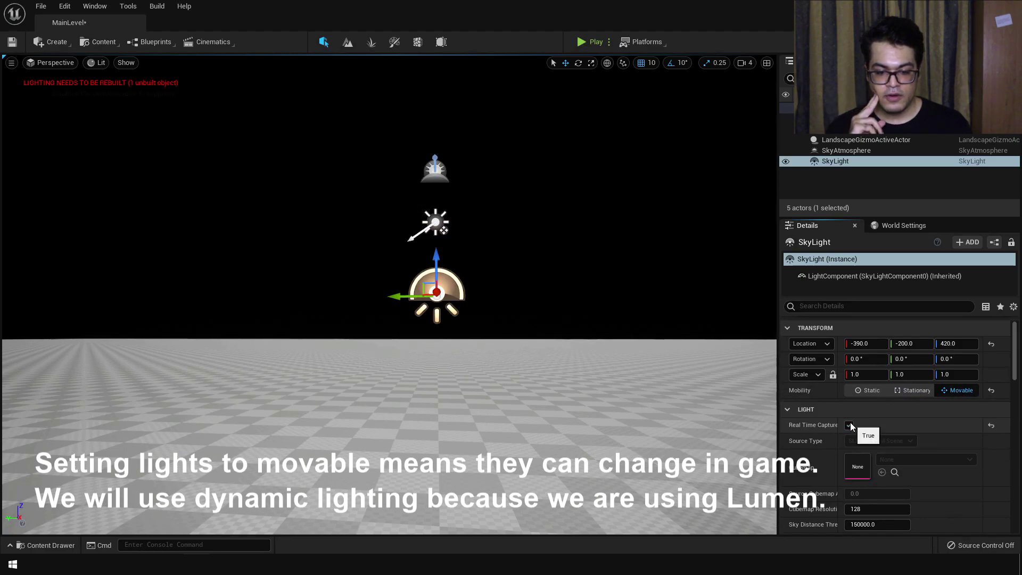
- Enable Atmosphere Sun Light for the directional light
left_click(435, 222)
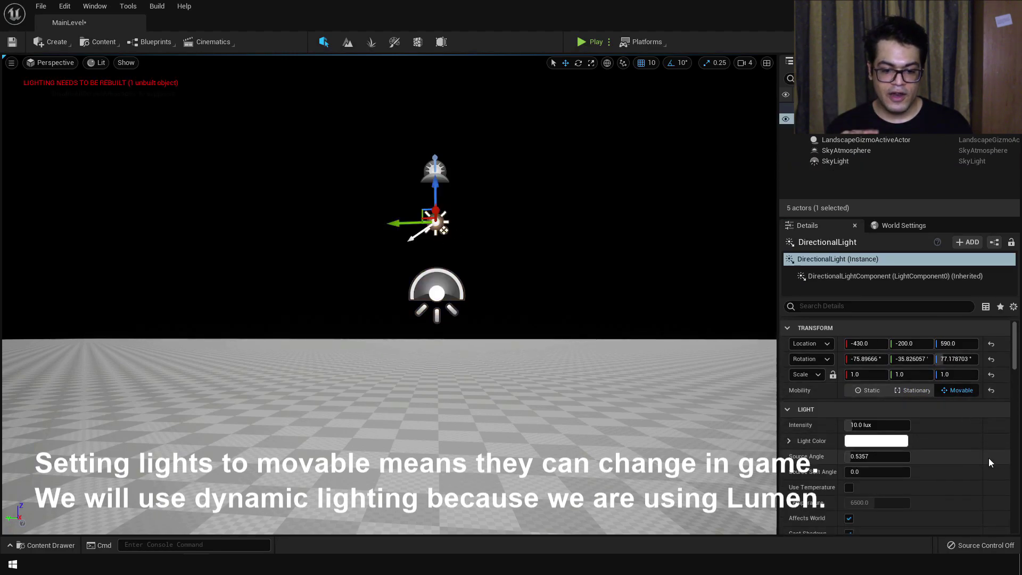
scroll(988, 458, "down", 10)
scroll(988, 458, "down", 10)
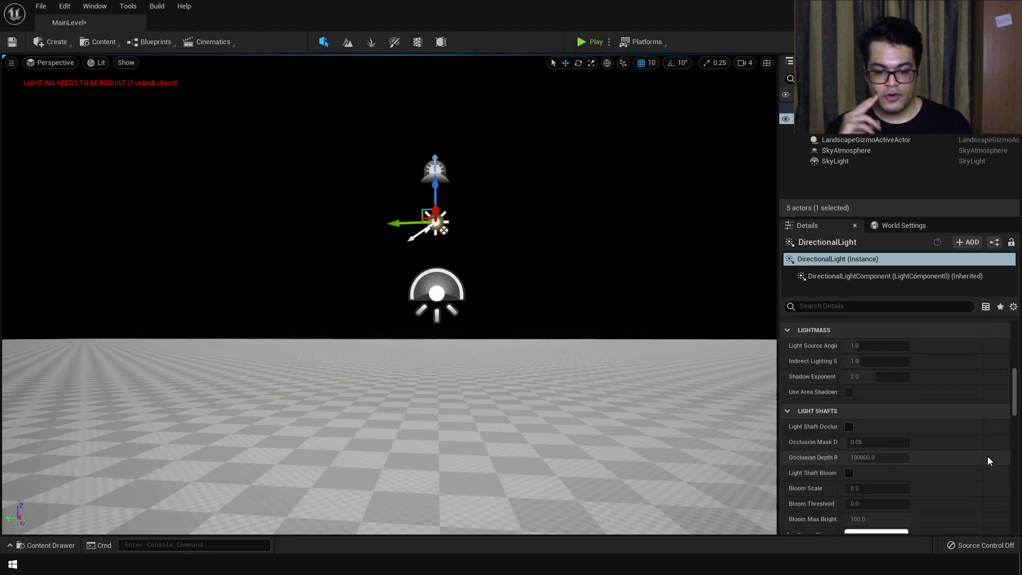
scroll(988, 458, "down", 8)
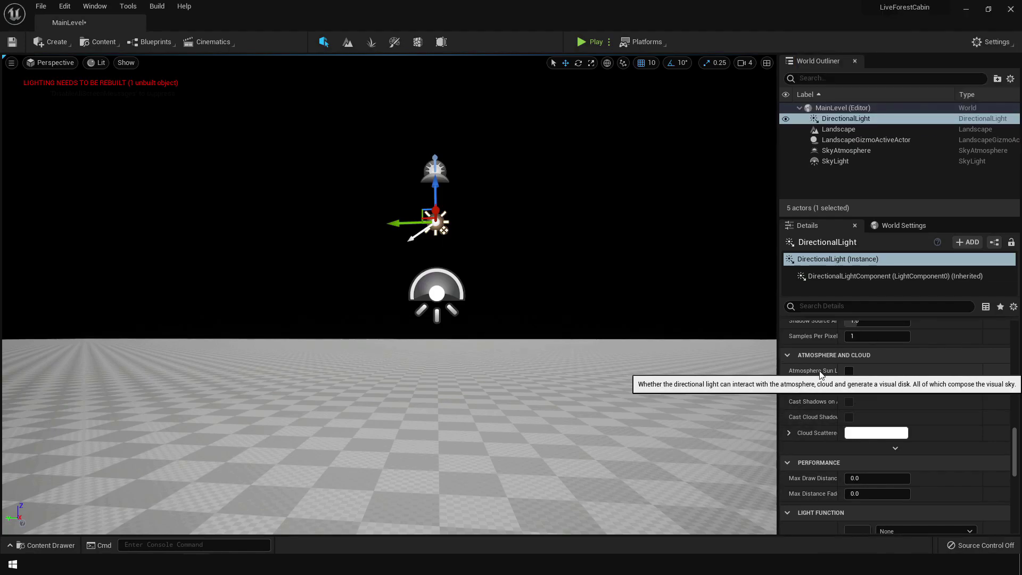
left_click(848, 371)
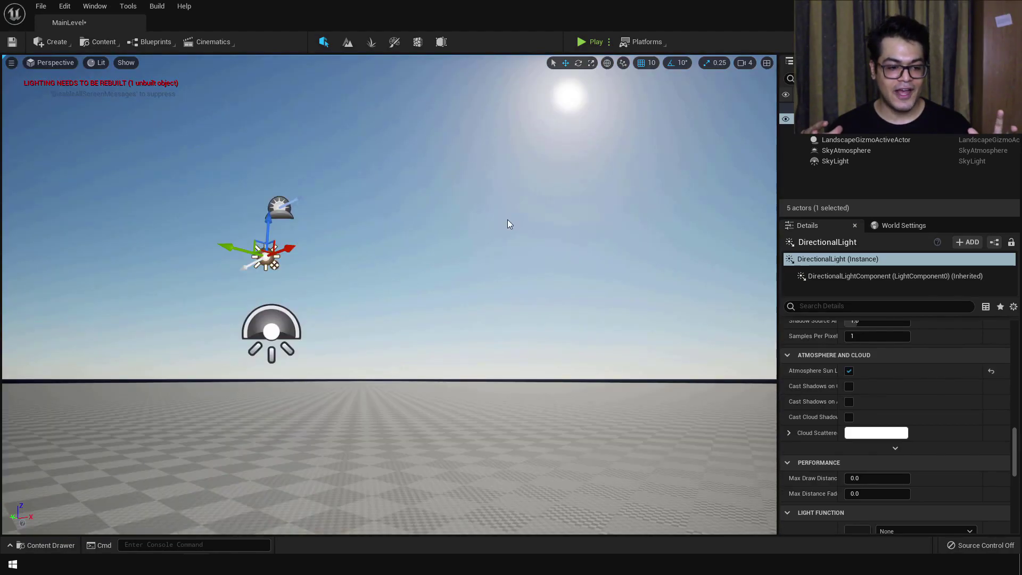
- Rotate the directional light through different times of day and leave the sun fairly low above the horizon in a daytime sky
key("ctrl+l")
key("ctrl+l")
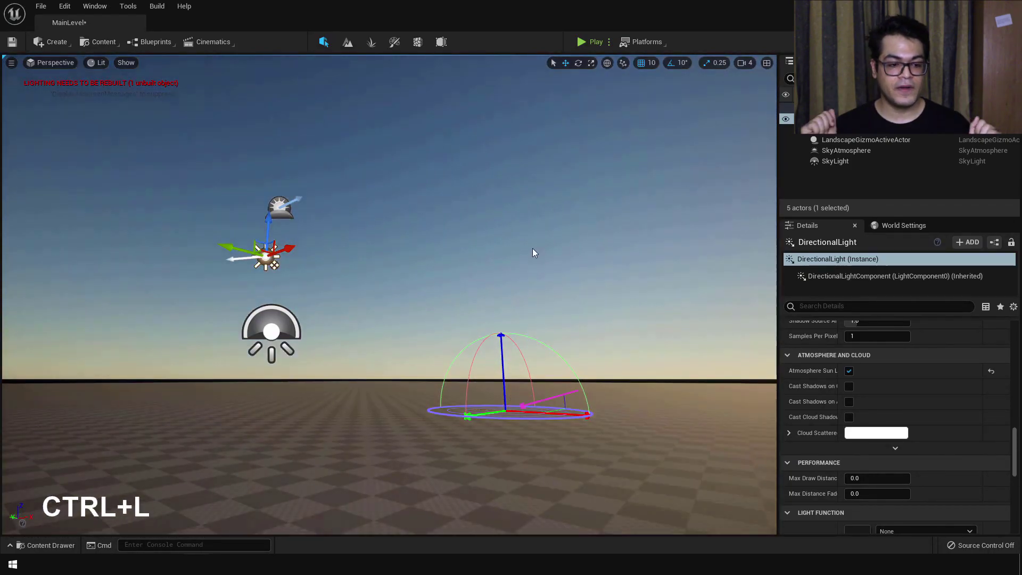
key("ctrl+l")
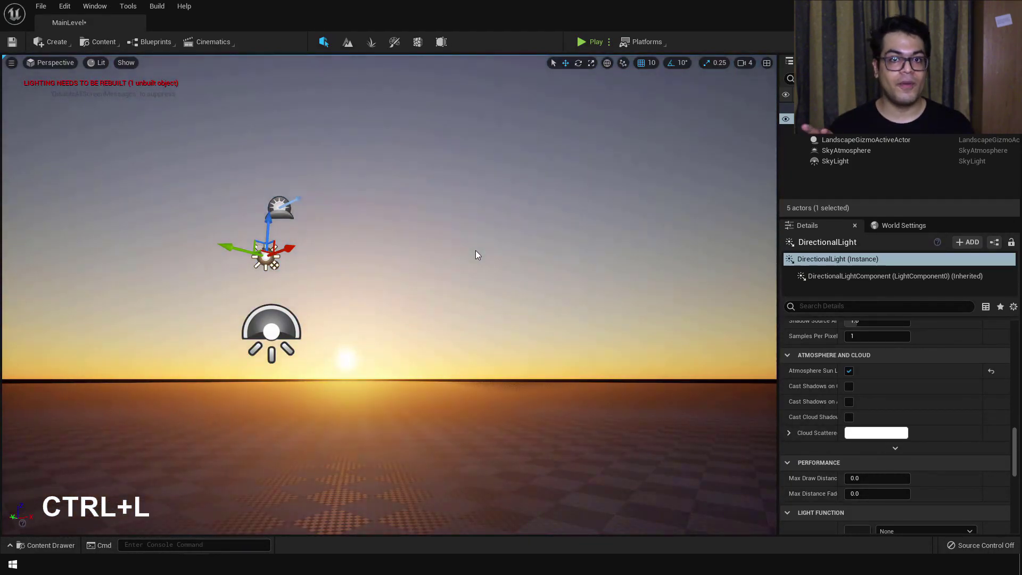
key("ctrl+l")
key("ctrl+l")
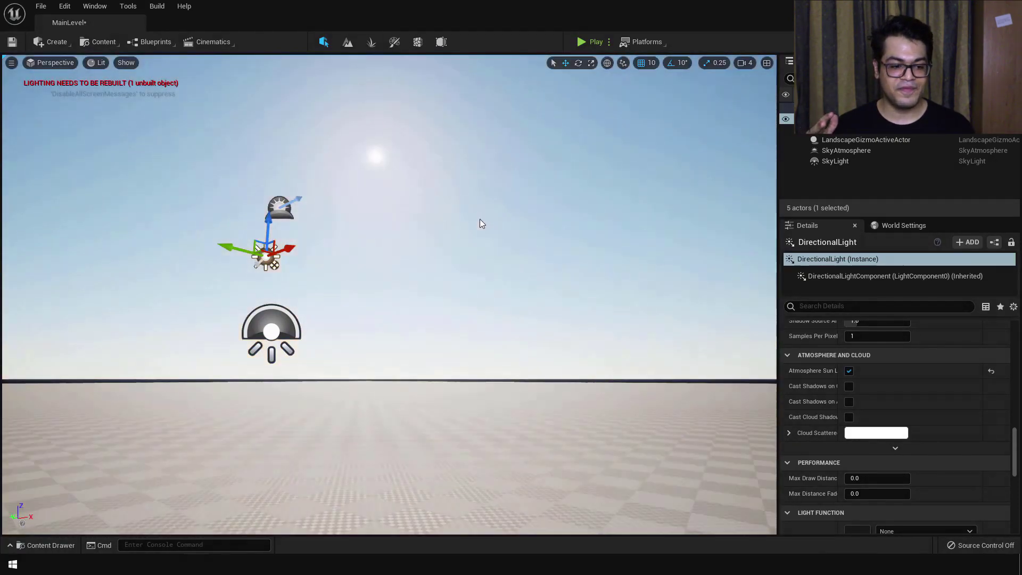
key("ctrl+l")
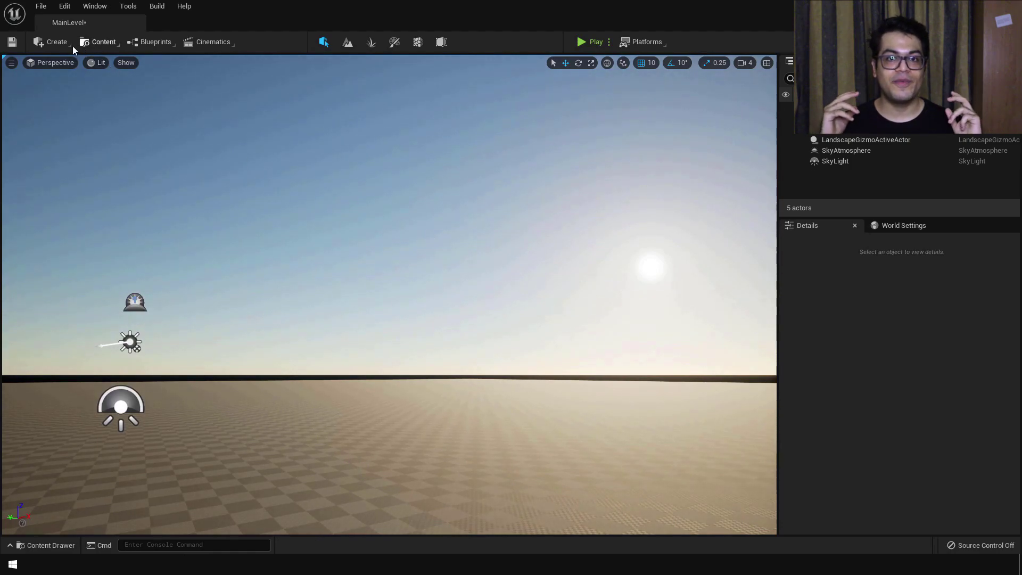
- Add a Volumetric Cloud to the level to fill the sky with clouds
left_click(72, 46)
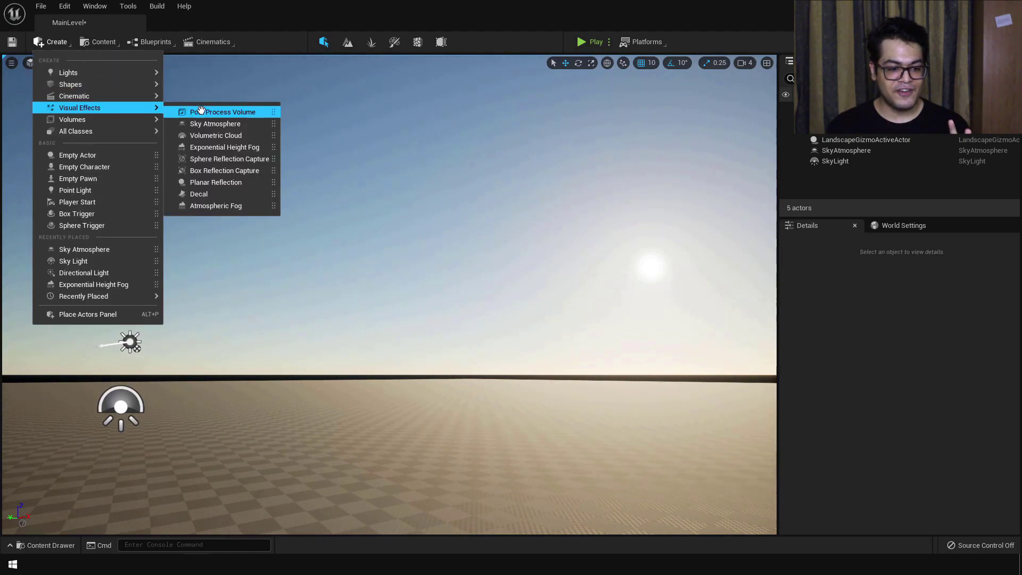
left_click(236, 136)
right_click_drag(432, 372, 213, 262)
key("w")
mouse_move(372, 336)
right_mouse_down()
mouse_move(372, 351)
mouse_move(373, 341)
right_mouse_up()
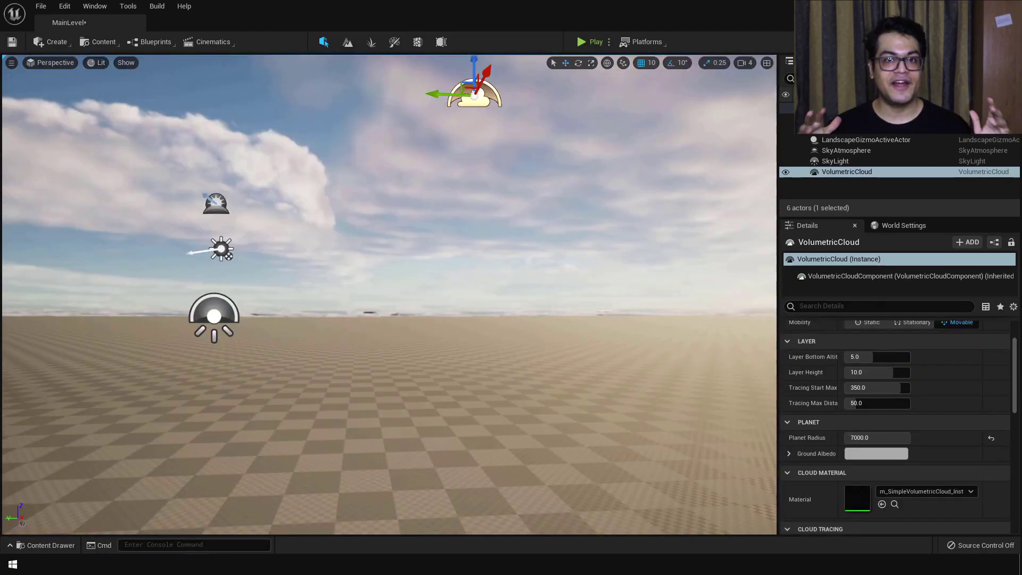
right_click_drag(519, 421, 496, 430)
key("s")
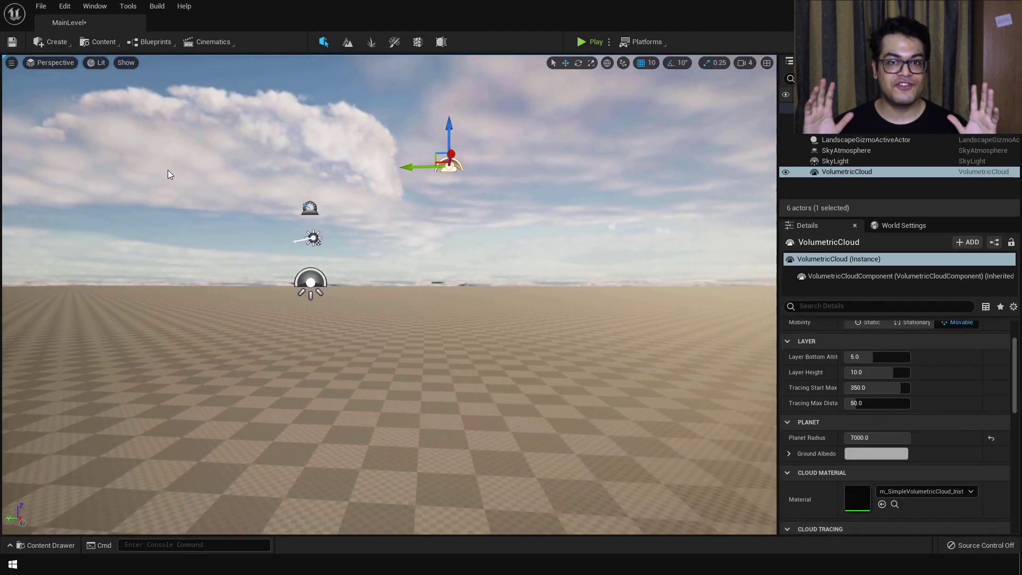
- Add an Exponential Height Fog to the level
left_click(72, 44)
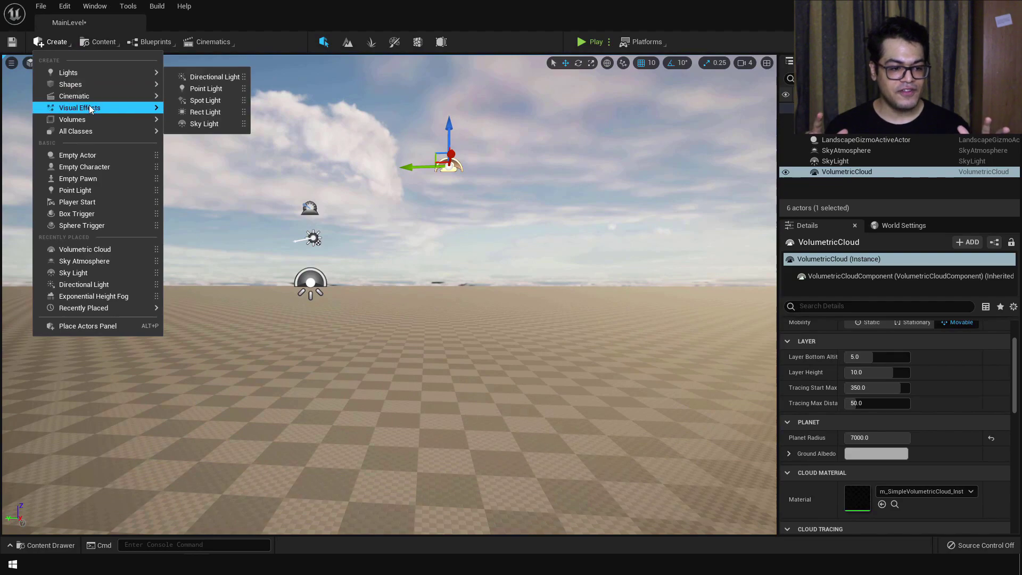
mouse_move(88, 107)
left_click(213, 148)
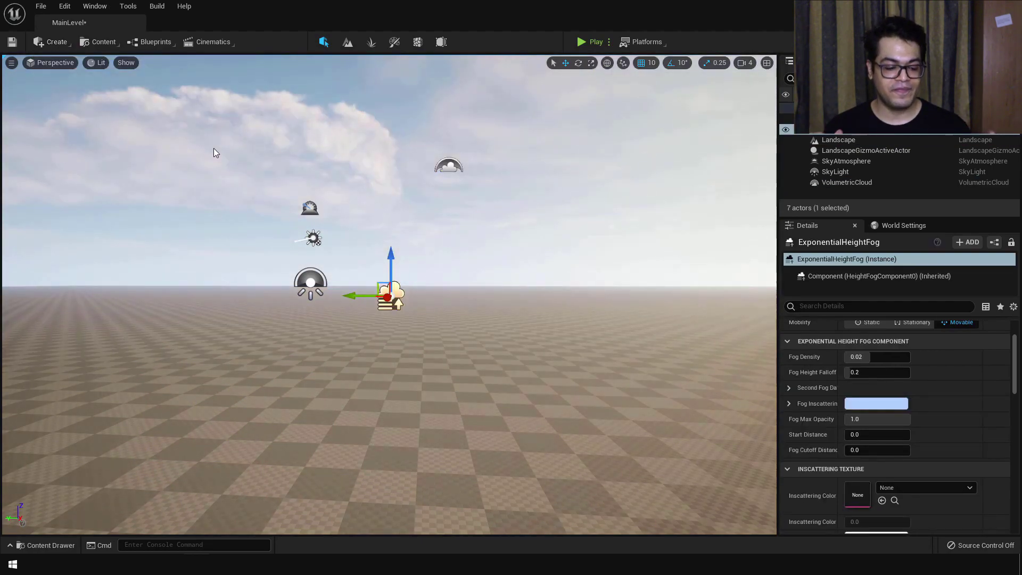
mouse_move(308, 205)
right_mouse_down()
mouse_move(536, 192)
mouse_move(314, 193)
right_mouse_up()
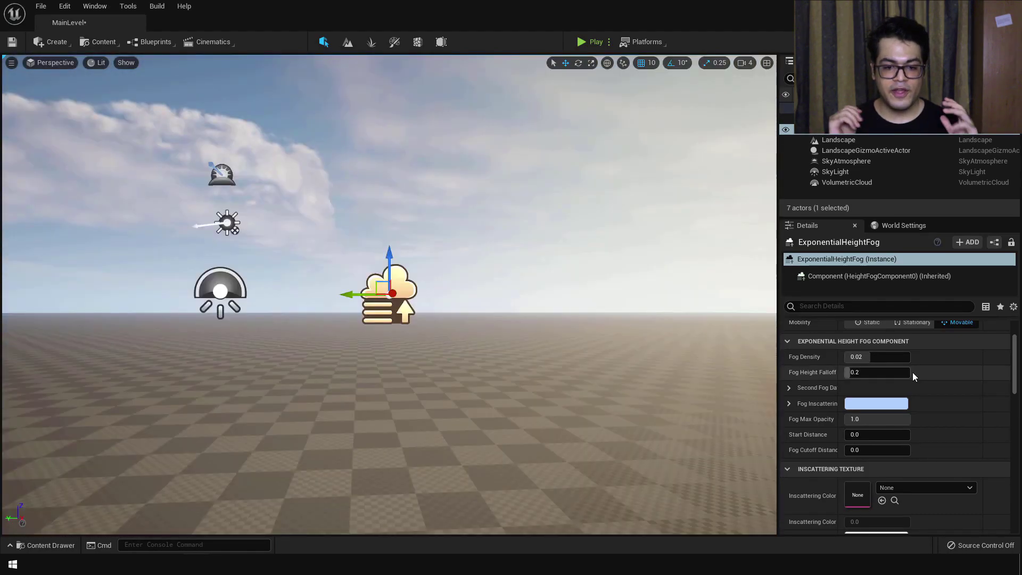
- Try a fog density of about 0.01 on the height fog and restore the default density
scroll(913, 376, "up", 2)
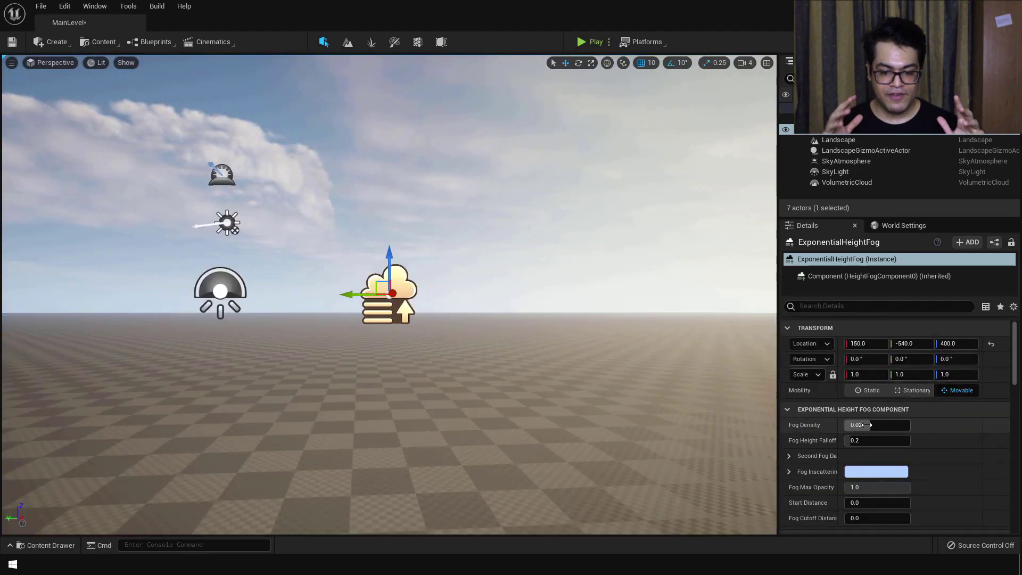
mouse_move(870, 424)
left_mouse_down()
mouse_move(845, 424)
mouse_move(856, 425)
left_mouse_up()
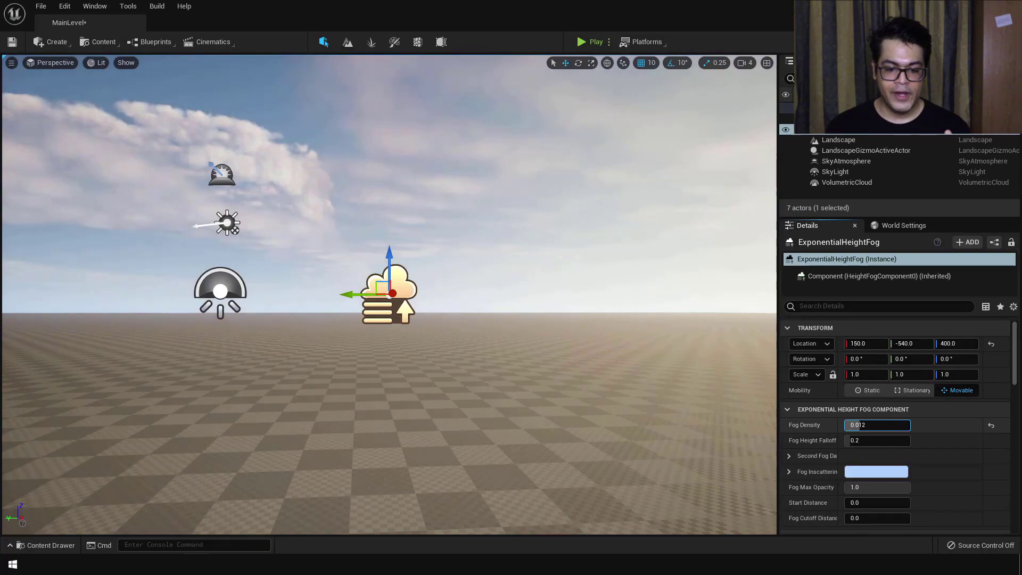
right_click_drag(340, 405, 375, 405)
left_click_drag(393, 264, 444, 237)
right_click_drag(506, 359, 505, 381)
key("s")
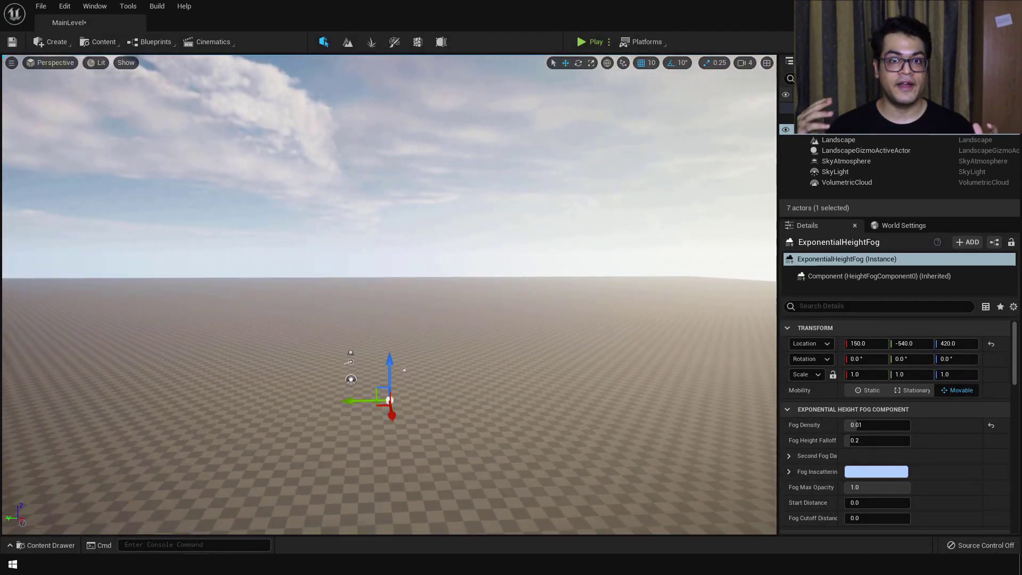
left_click(992, 425)
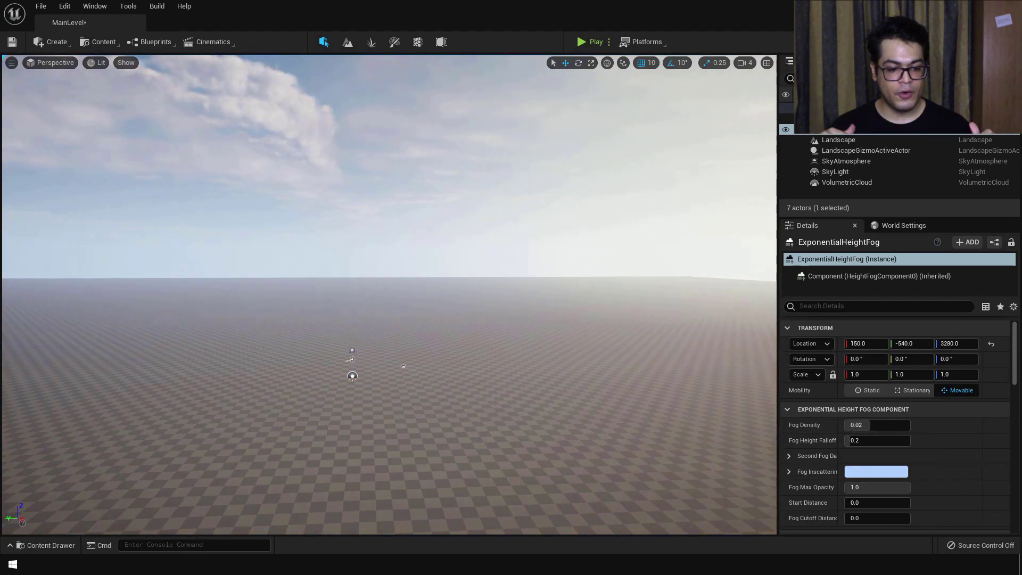
- Move the exponential height fog vertically and settle it below the landscape surface
left_click_drag(506, 240, 506, 381)
left_click_drag(505, 572, 513, 395)
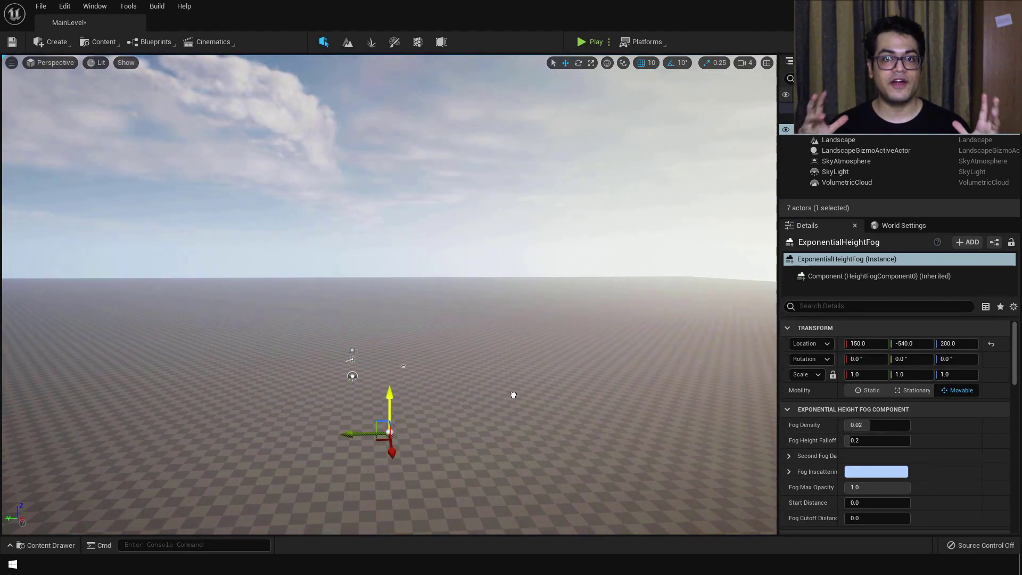
left_click_drag(505, 572, 486, 489)
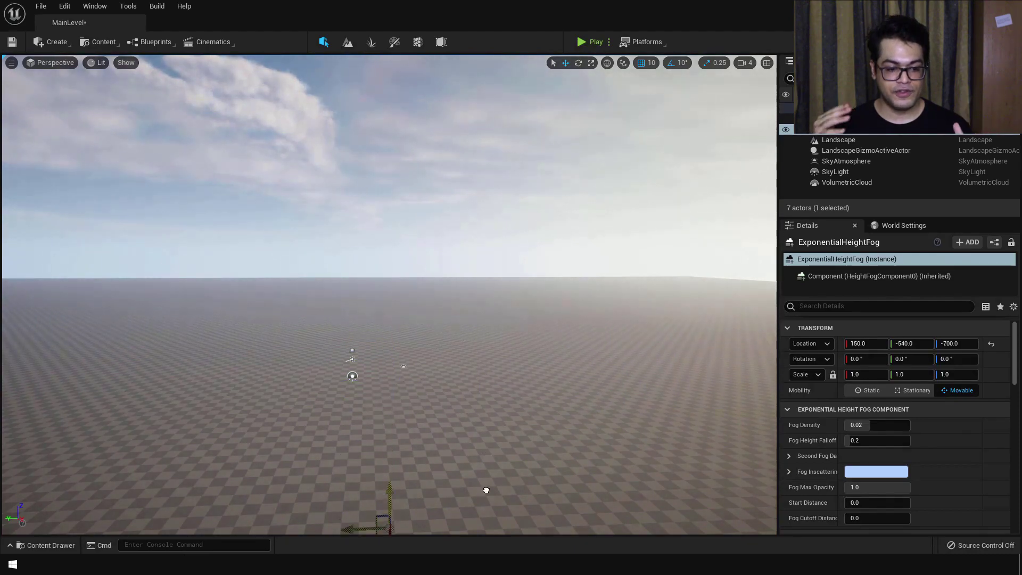
left_click_drag(490, 564, 480, 518)
- Select the sky atmosphere, directional light, sky light and volumetric cloud together, move them below the landscape and clear the selection
right_click_drag(480, 518, 447, 572)
key("w")
right_click_drag(447, 527, 404, 226)
key("w")
left_click(388, 245)
left_click(389, 280, "ctrl")
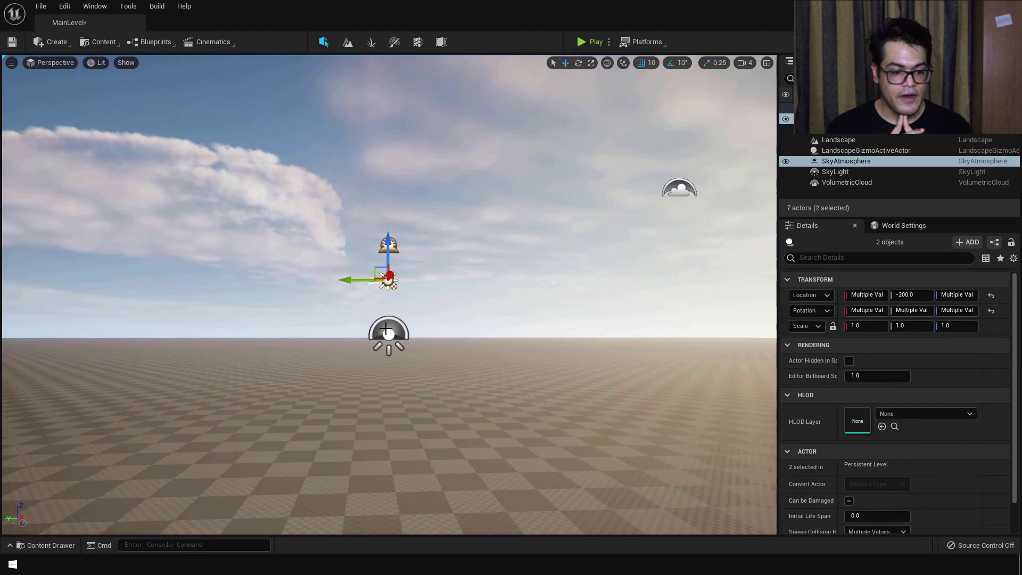
left_click(389, 335, "ctrl")
left_click(680, 191, "ctrl")
left_click_drag(676, 147, 708, 532)
right_click_drag(624, 360, 607, 356)
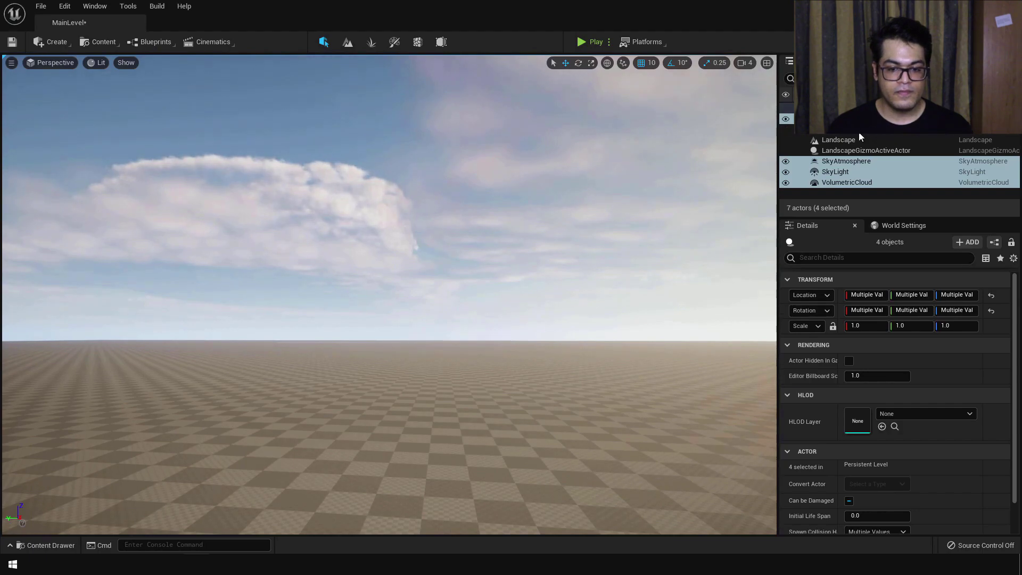
left_click(830, 119)
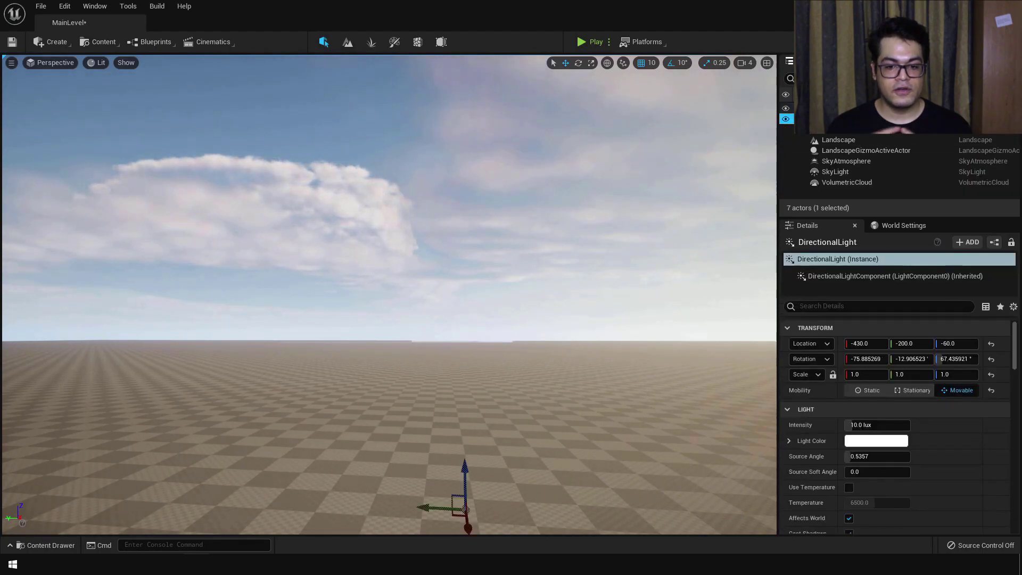
left_click(831, 108)
right_click_drag(460, 360, 473, 376)
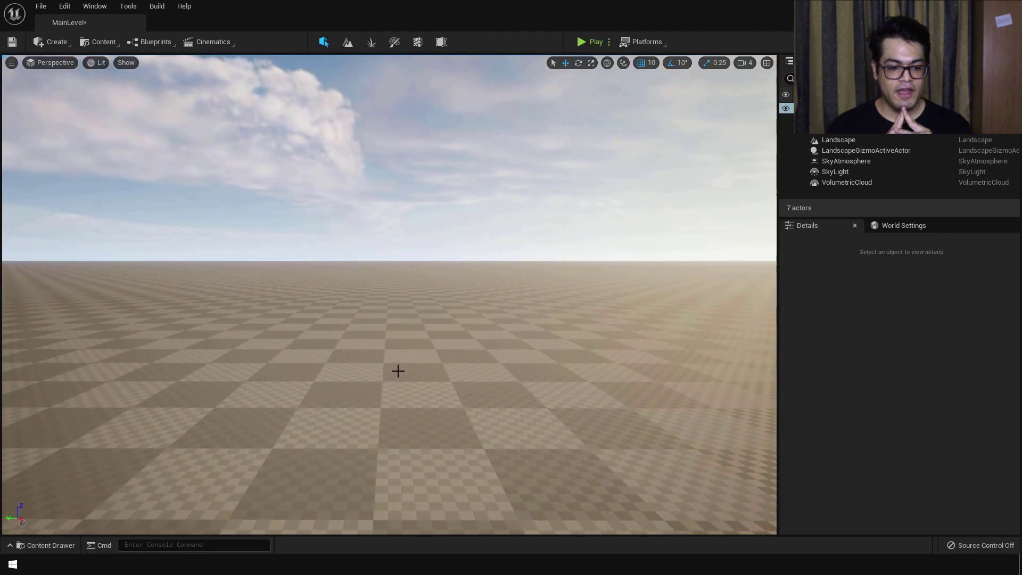
- Raise a rounded mound on the landscape with the Sculpt tool at strength 0.3
left_click(346, 42)
mouse_move(435, 298)
right_mouse_down()
mouse_move(443, 373)
mouse_move(452, 320)
mouse_move(469, 333)
mouse_move(537, 298)
right_mouse_up()
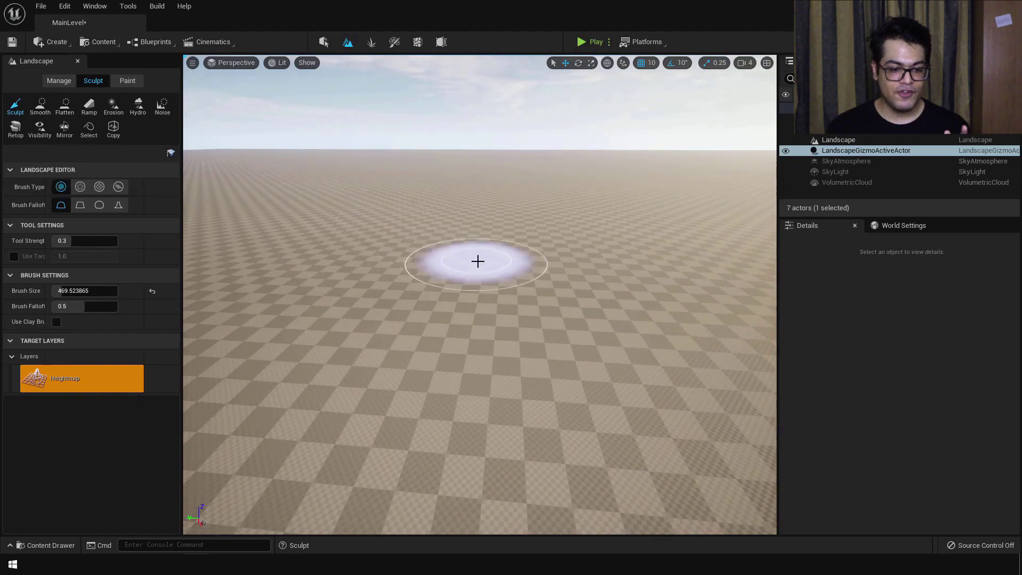
left_click_drag(503, 280, 506, 276)
right_click_drag(609, 229, 628, 213)
key("w")
right_click_drag(501, 303, 502, 287)
key("s")
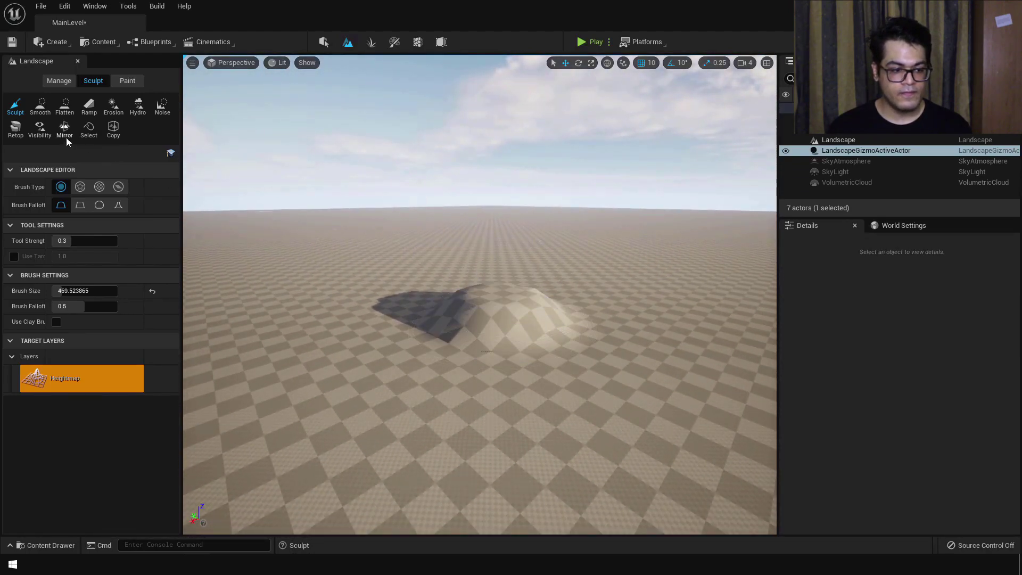
- Spread the mound into a wide, level plateau with the Flatten tool in Both mode at strength 0.3
left_click(64, 105)
right_click_drag(538, 303, 526, 303)
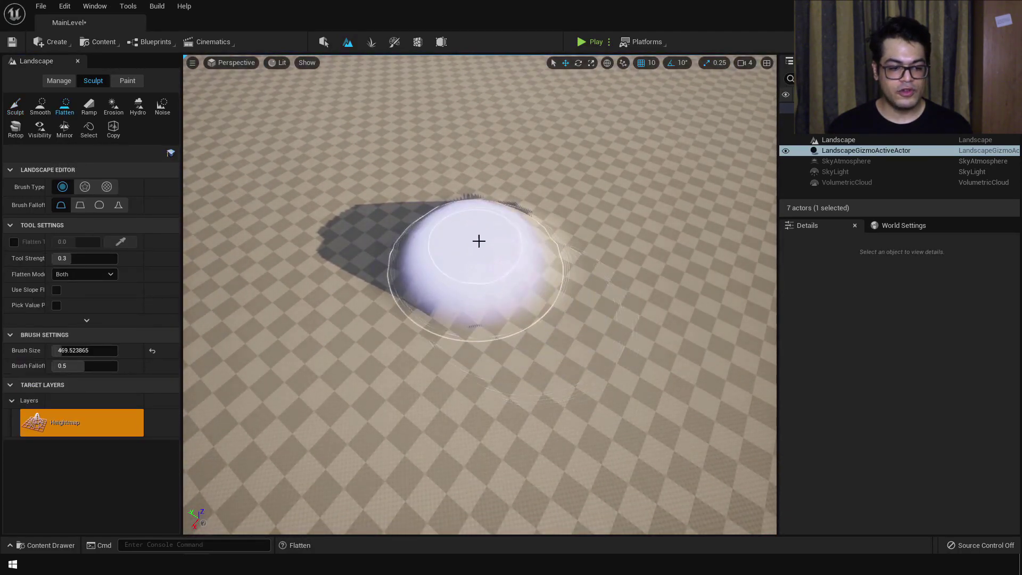
mouse_move(479, 237)
left_mouse_down()
mouse_move(431, 290)
mouse_move(575, 250)
mouse_move(414, 360)
mouse_move(529, 194)
mouse_move(692, 324)
mouse_move(315, 304)
mouse_move(744, 312)
mouse_move(406, 181)
mouse_move(298, 383)
left_mouse_up()
right_click_drag(560, 471, 560, 471)
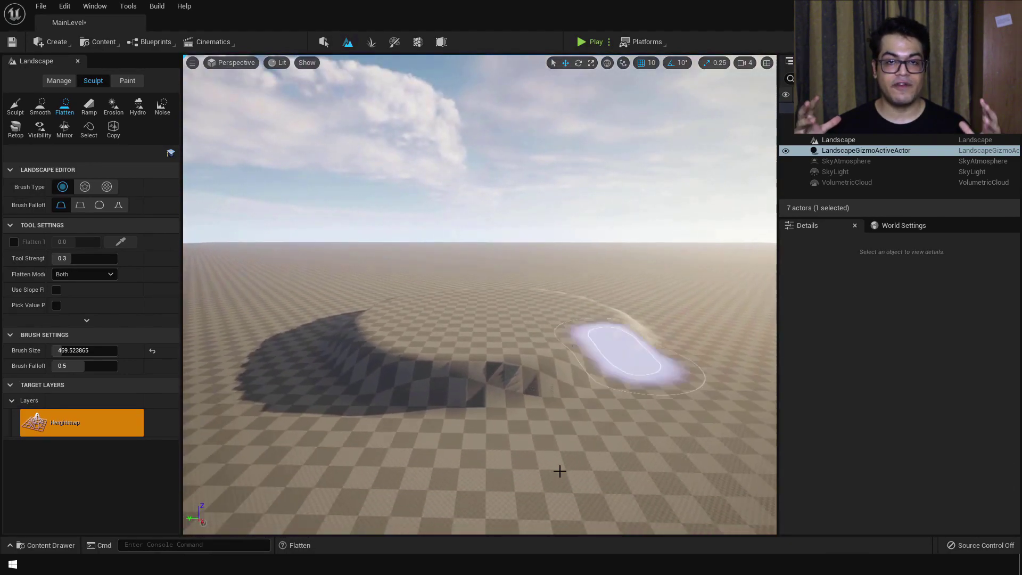
mouse_move(433, 342)
left_mouse_down()
mouse_move(514, 378)
mouse_move(510, 456)
left_mouse_up()
right_click_drag(510, 456, 510, 456)
mouse_move(530, 314)
left_mouse_down()
mouse_move(463, 346)
mouse_move(470, 300)
mouse_move(609, 317)
mouse_move(431, 303)
mouse_move(474, 270)
mouse_move(695, 347)
mouse_move(554, 217)
mouse_move(358, 417)
mouse_move(709, 350)
mouse_move(637, 303)
left_mouse_up()
right_click_drag(637, 302, 637, 302)
right_click_drag(561, 465, 561, 465)
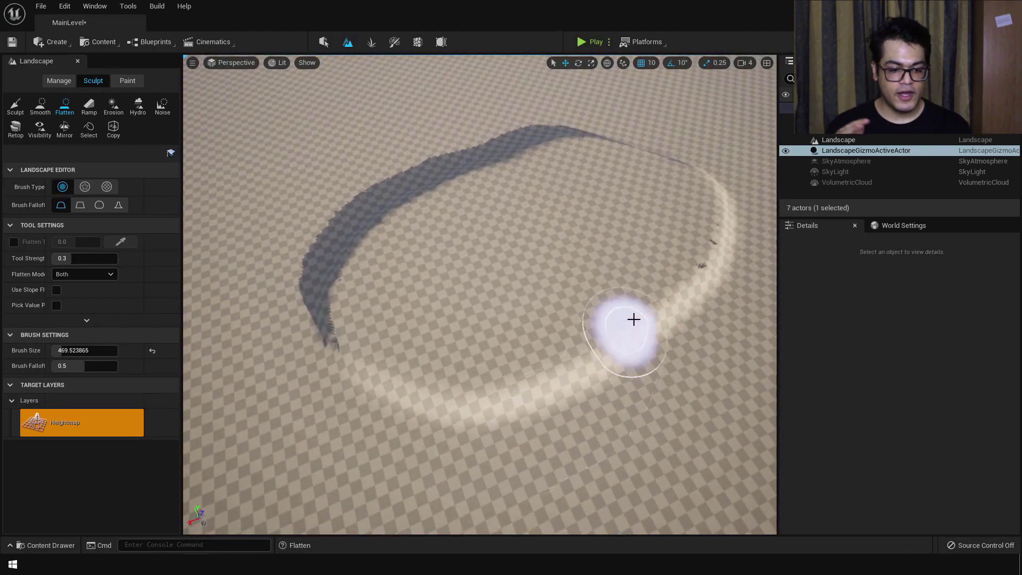
- Soften the edges of the plateau with the Smooth tool at strength 0.3
left_click(41, 116)
mouse_move(433, 392)
left_mouse_down()
mouse_move(328, 317)
mouse_move(474, 386)
mouse_move(696, 285)
mouse_move(718, 210)
mouse_move(677, 153)
mouse_move(589, 147)
mouse_move(489, 163)
left_mouse_up()
mouse_move(387, 217)
left_mouse_down()
mouse_move(335, 269)
mouse_move(639, 351)
mouse_move(664, 157)
left_mouse_up()
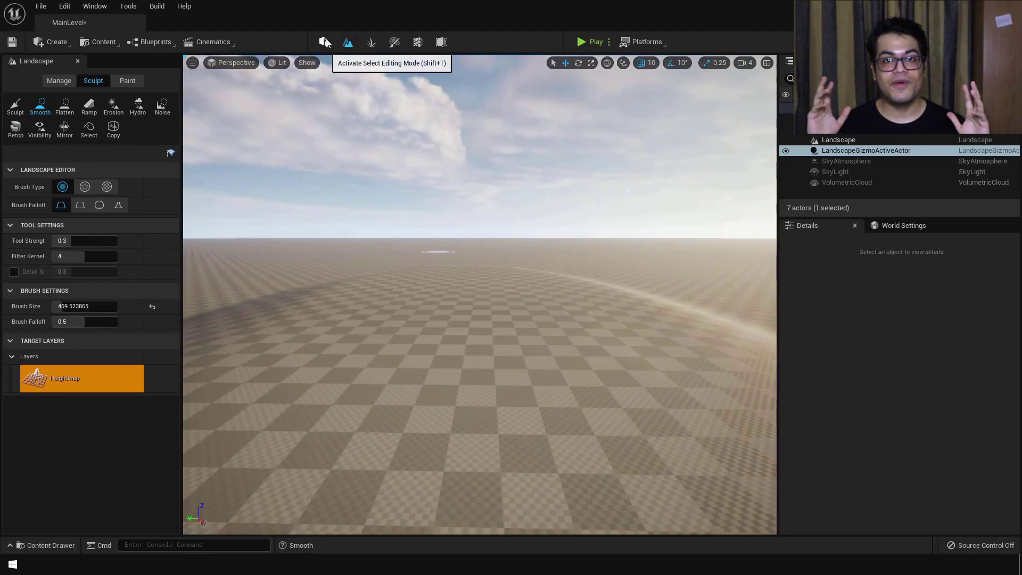
- Return to selection mode, select the landscape and open the Quixel library to add content to the project
left_click(326, 42)
left_click(427, 392)
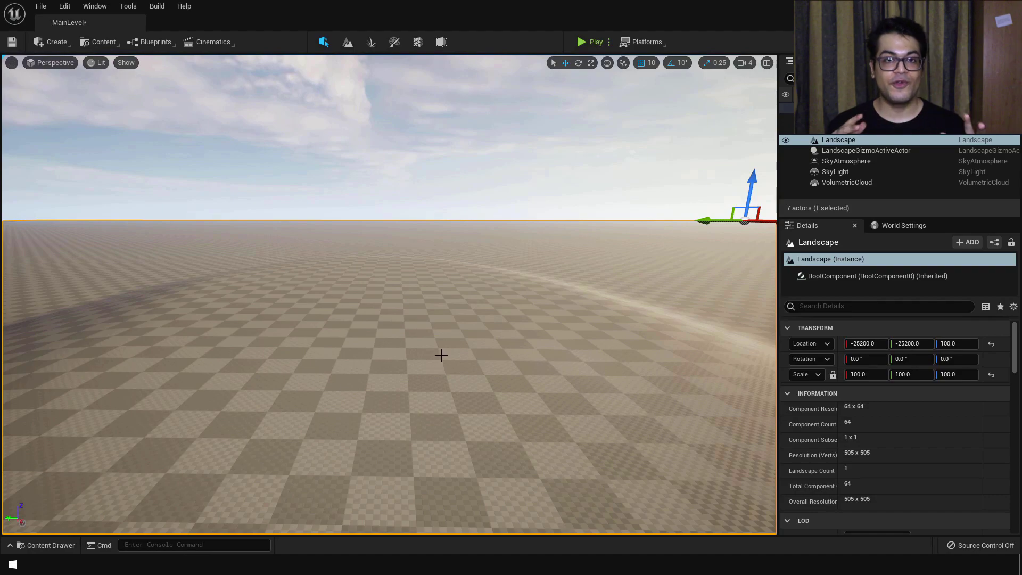
key("ctrl+space")
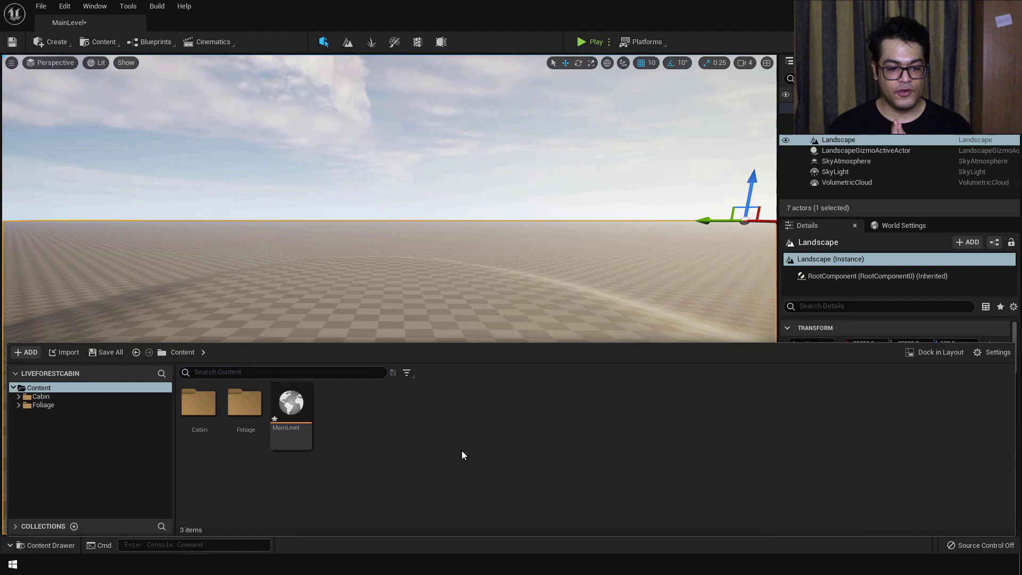
right_click(461, 455)
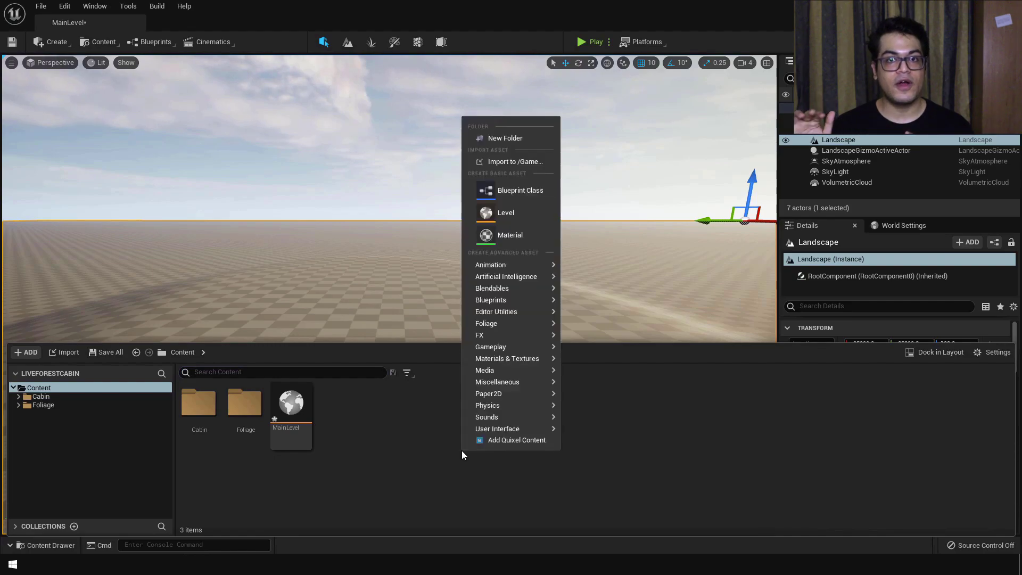
left_click(491, 442)
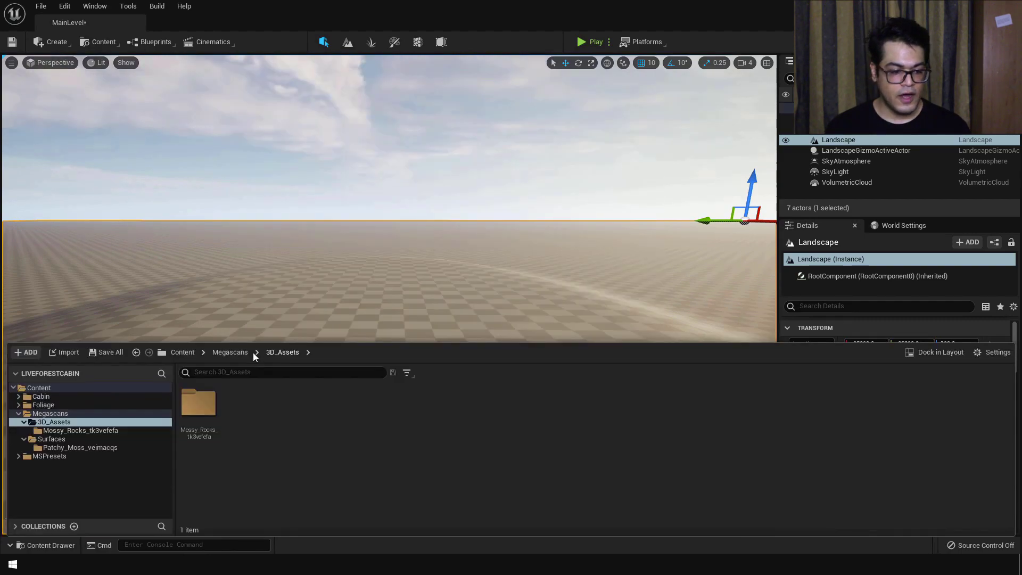
- Open the Patchy Moss material instance from the Megascans Surfaces folder and inspect its preview sphere from other angles
left_click(246, 351)
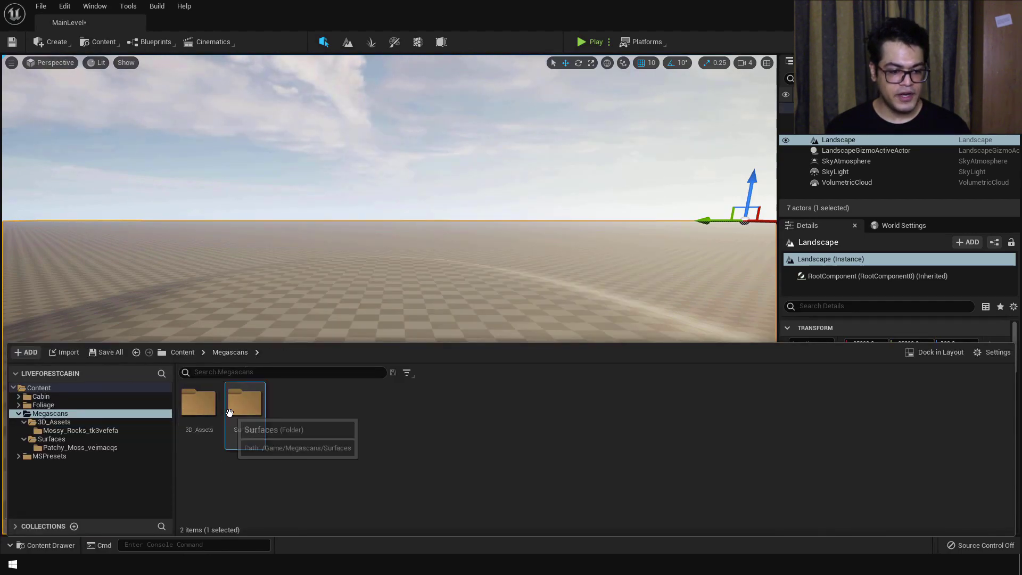
double_click(245, 402)
double_click(198, 402)
double_click(195, 410)
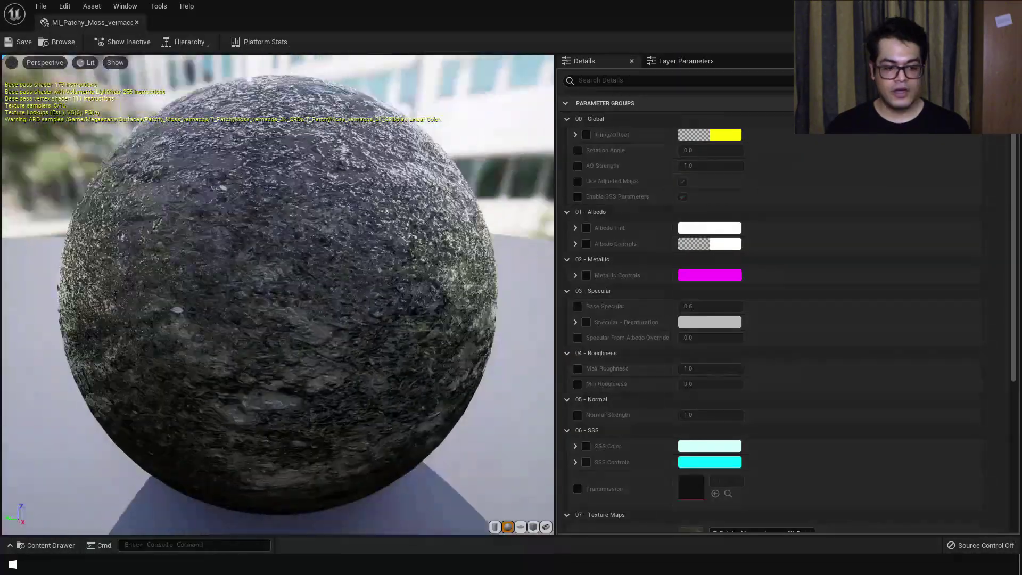
left_click_drag(277, 294, 277, 272)
left_click_drag(442, 293, 413, 287)
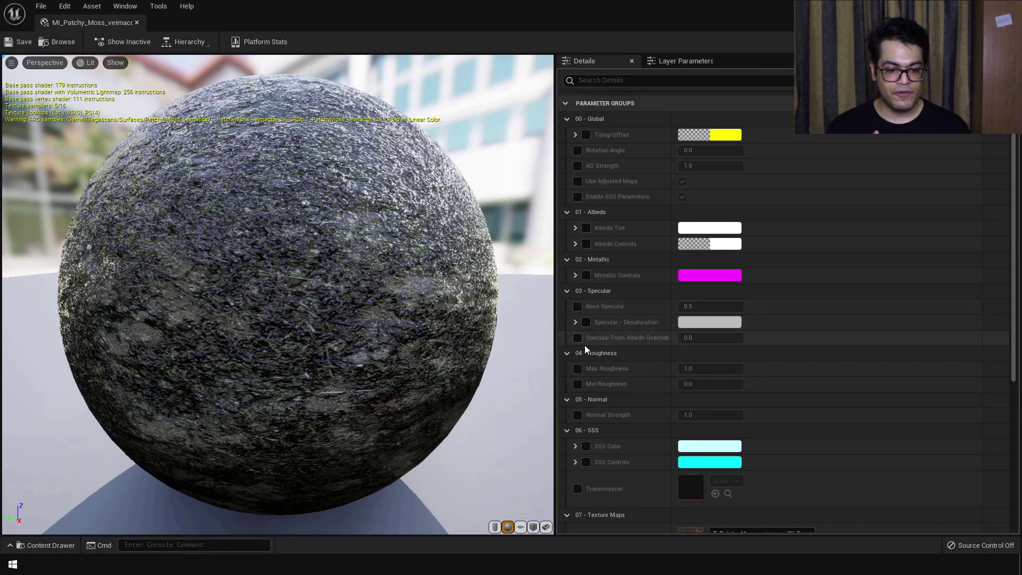
- Override the Base Specular of the Patchy Moss material instance and set it to 0
left_click(579, 308)
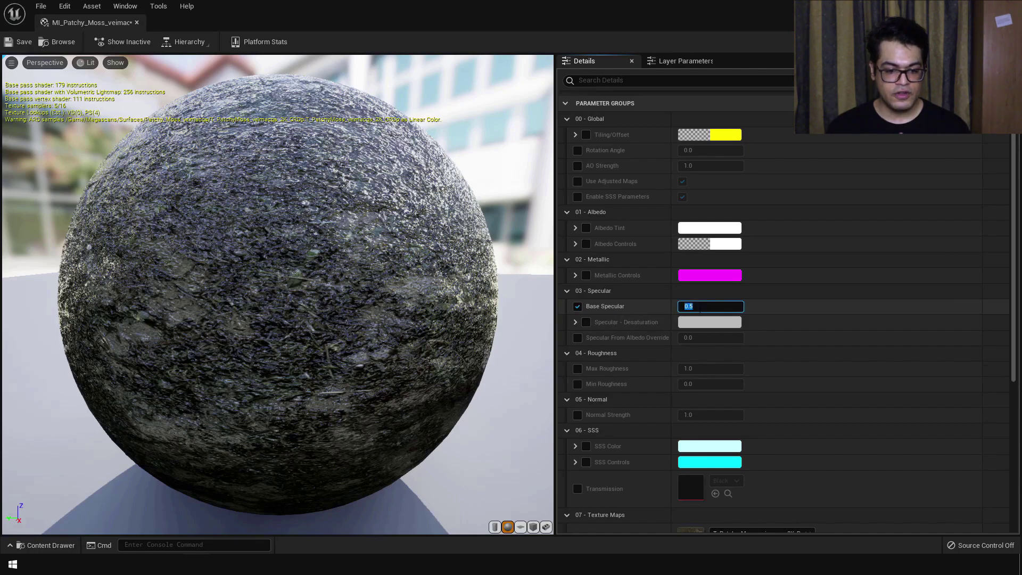
type("0")
key("Return")
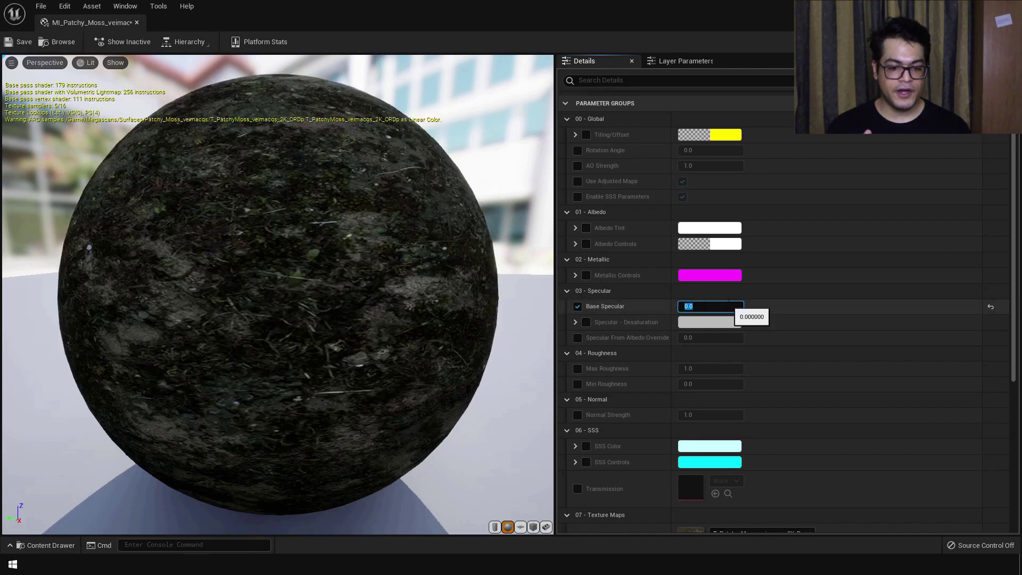
- Set the Base Specular of the Patchy Moss material instance to 0.01, inspect the preview sphere and save the asset
type(".01")
key("Return")
left_click_drag(405, 299, 437, 261)
left_click_drag(256, 303, 447, 266)
left_click_drag(346, 294, 425, 297)
left_click(720, 311)
left_click(620, 307)
left_click(24, 42)
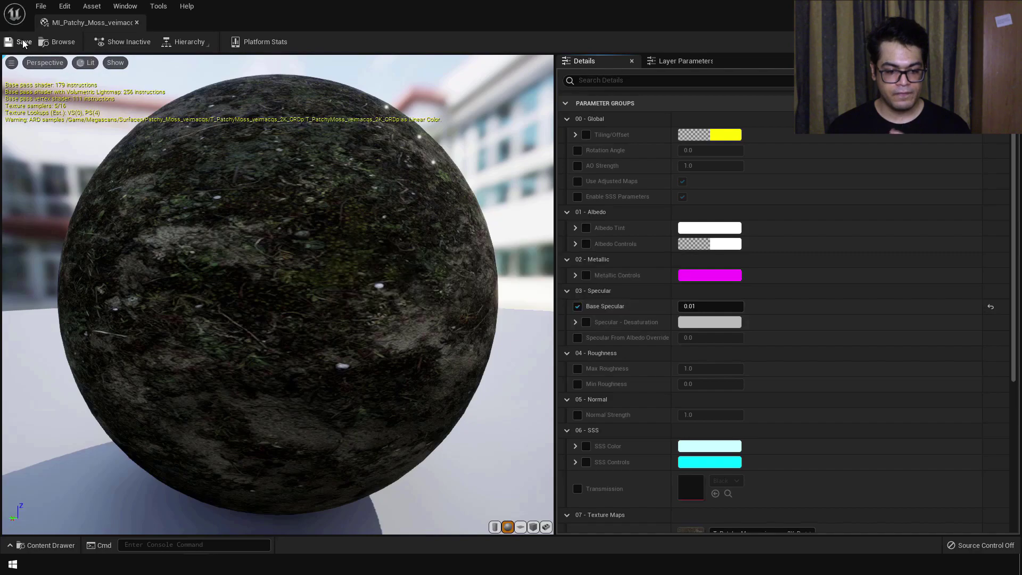
- Switch back to the level and assign MI_Patchy_Moss_veimacqs_2K as the selected landscape's material
key("alt+Tab")
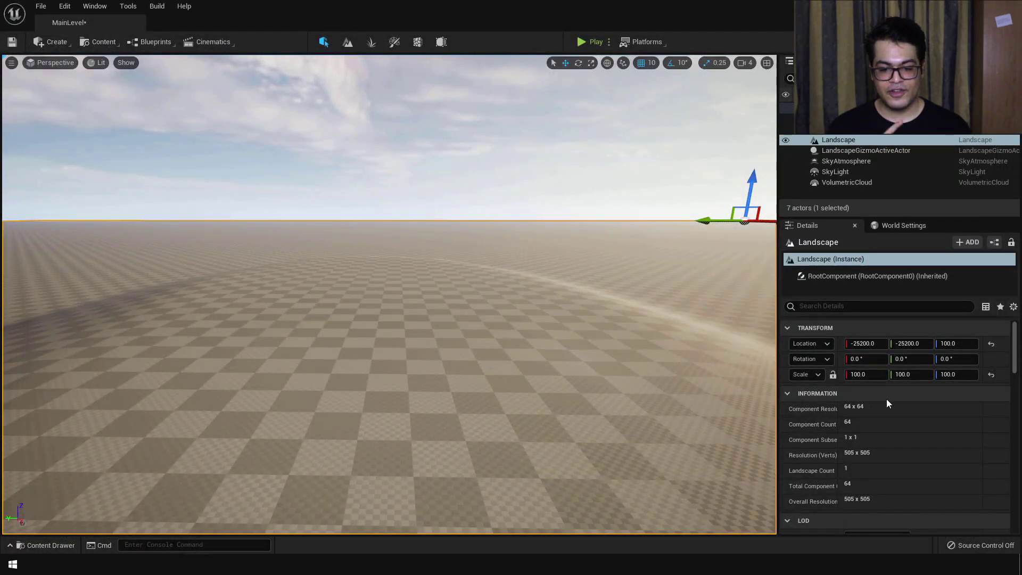
scroll(888, 398, "down", 10)
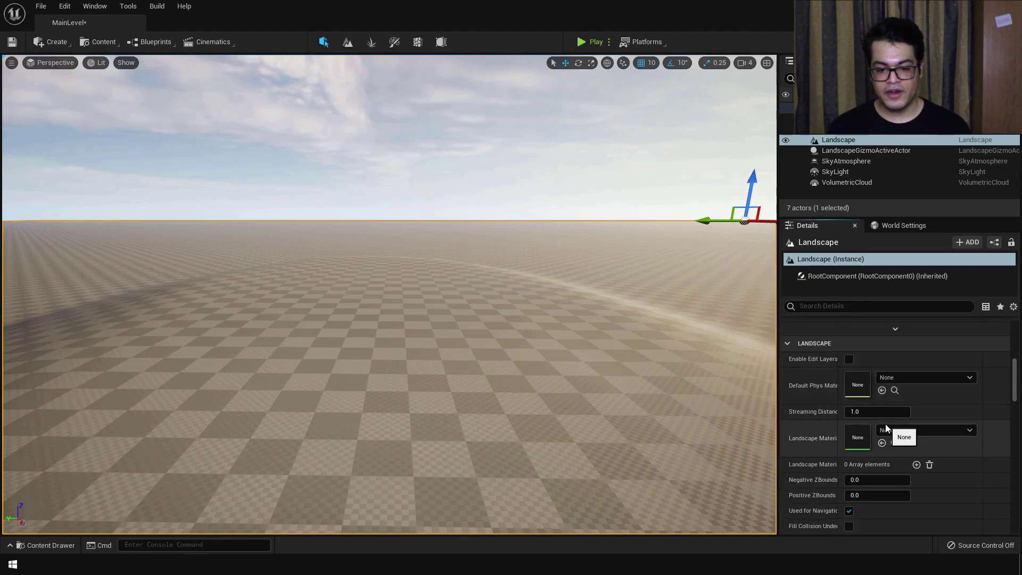
left_click(887, 431)
type("mo")
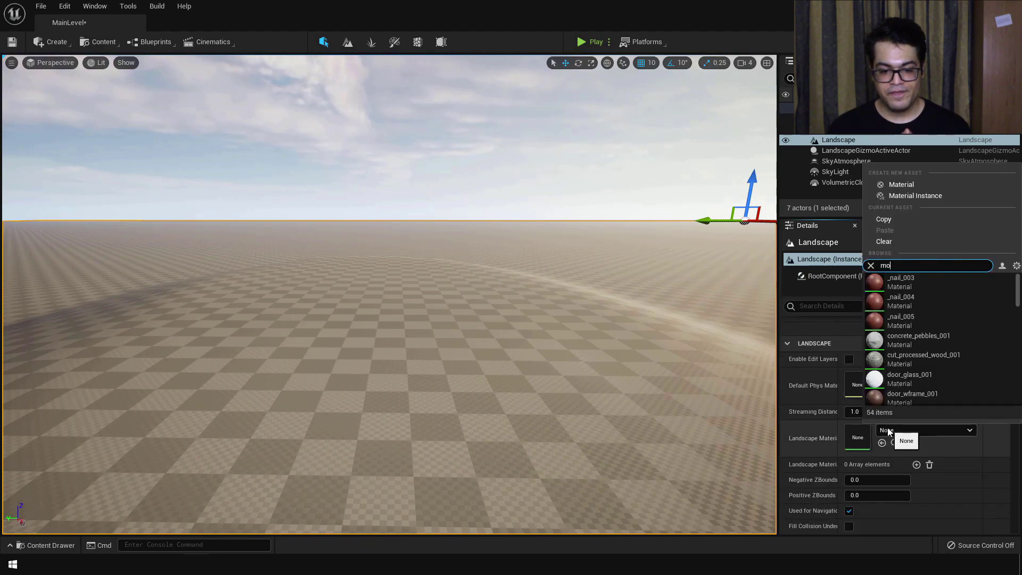
type("s")
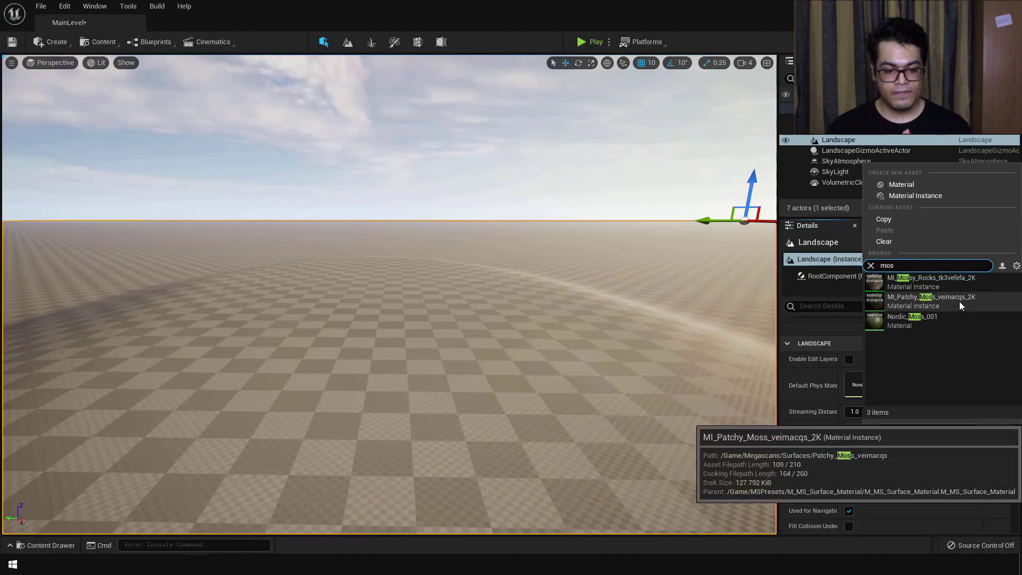
left_click(959, 302)
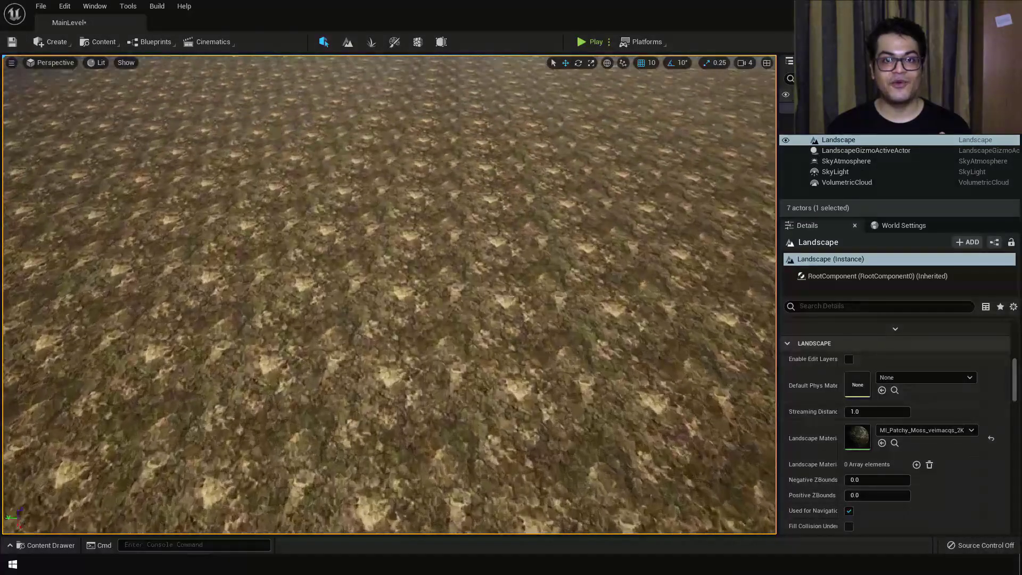
- Override the Tiling/Offset of the landscape's Patchy Moss material instance, setting Tiling X and Tiling Y to 0.1
right_click_drag(389, 294, 389, 213)
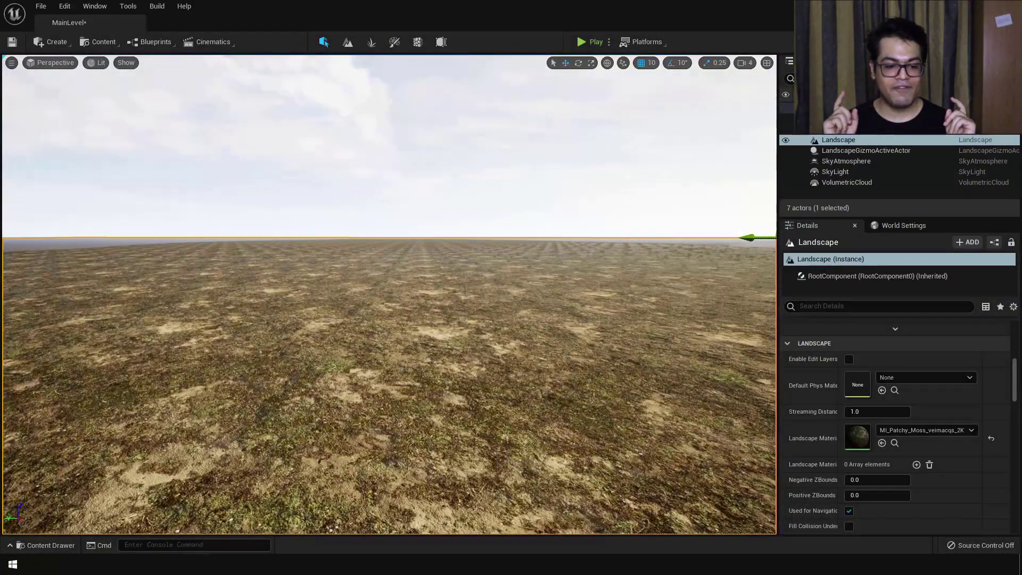
key("e")
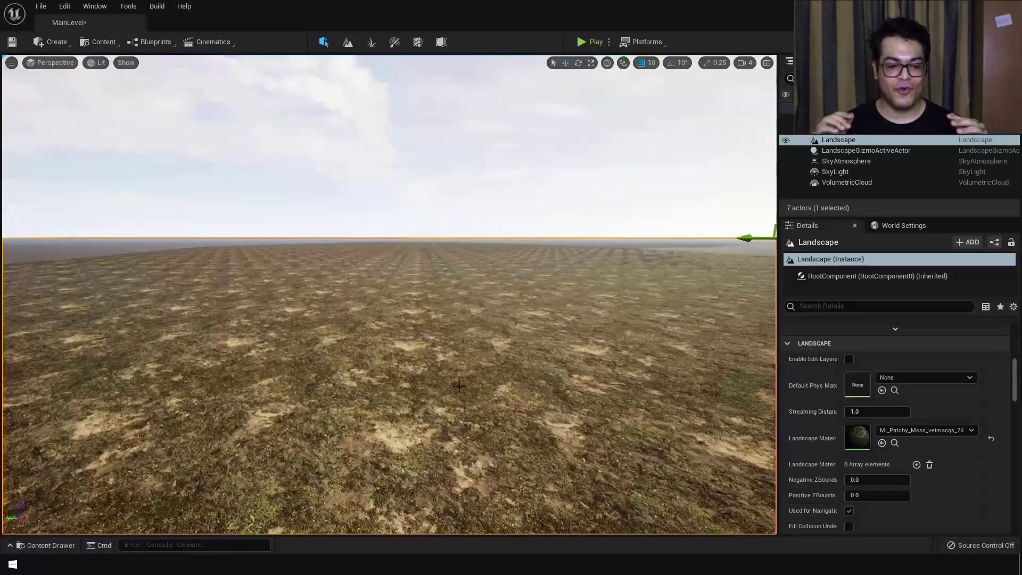
right_click_drag(388, 294, 389, 452)
key("e")
mouse_move(534, 265)
right_mouse_down()
mouse_move(534, 318)
mouse_move(534, 265)
right_mouse_up()
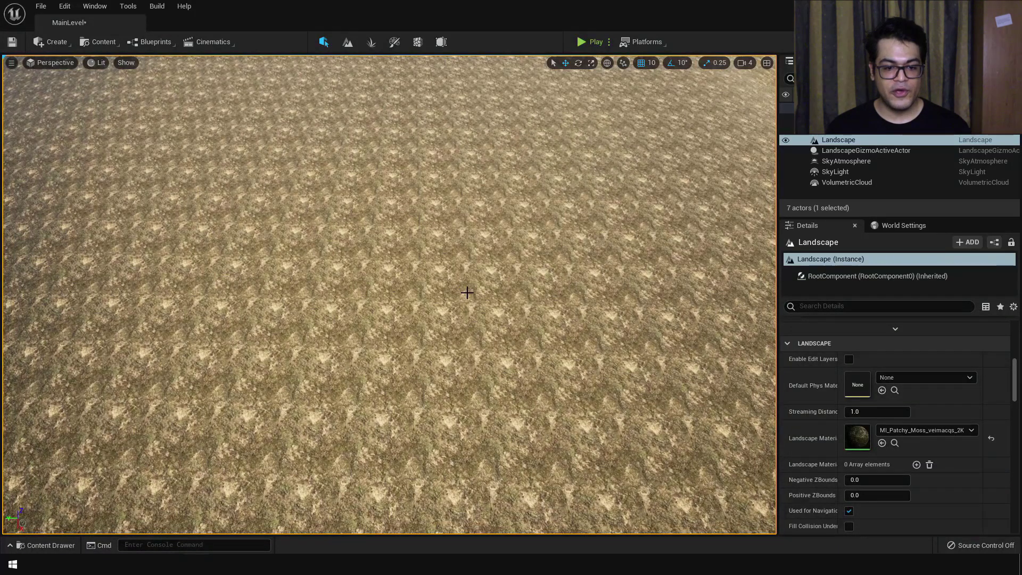
double_click(865, 432)
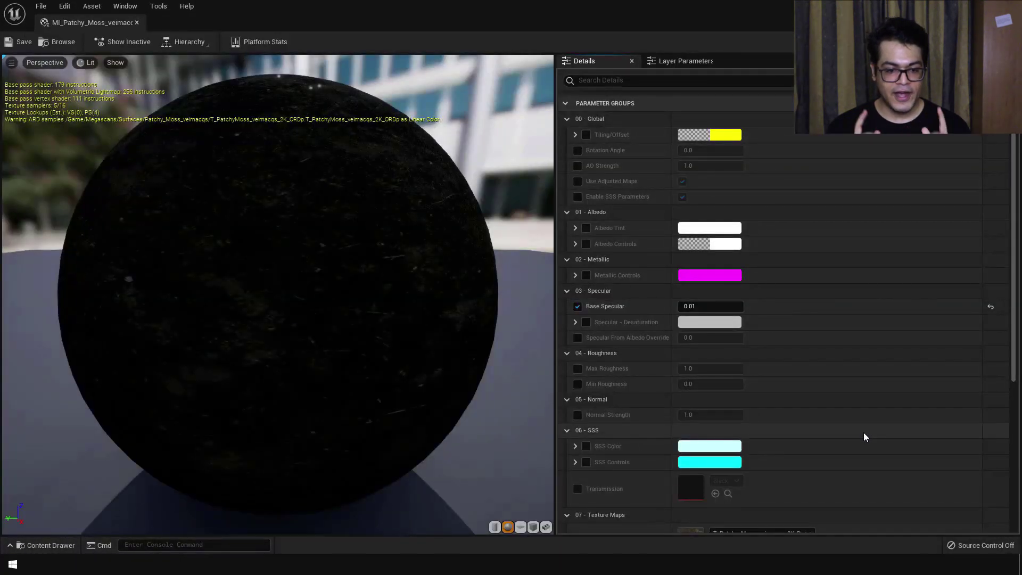
left_click(586, 135)
left_click(576, 134)
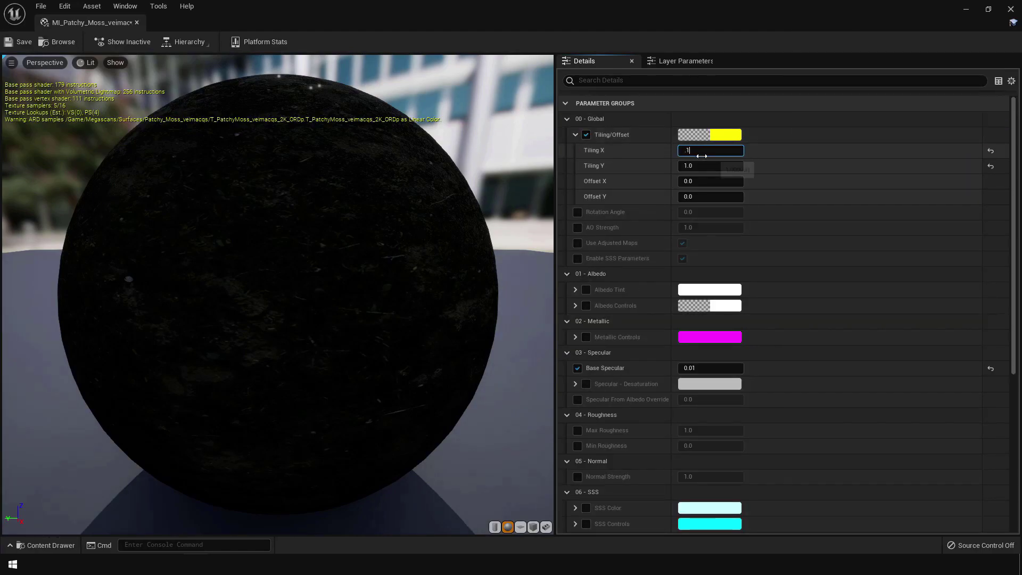
left_click(702, 164)
key("Return")
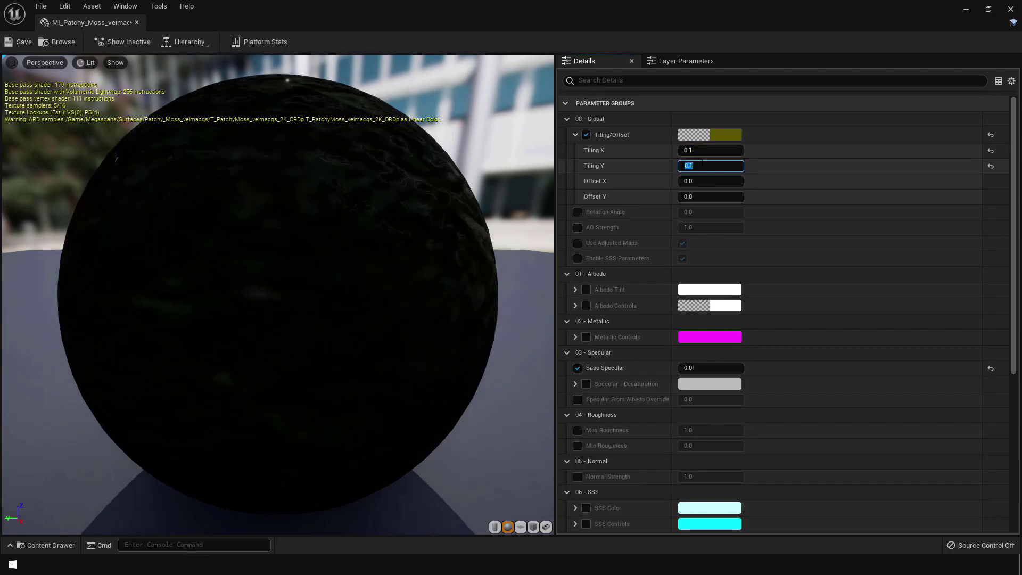
left_click(967, 10)
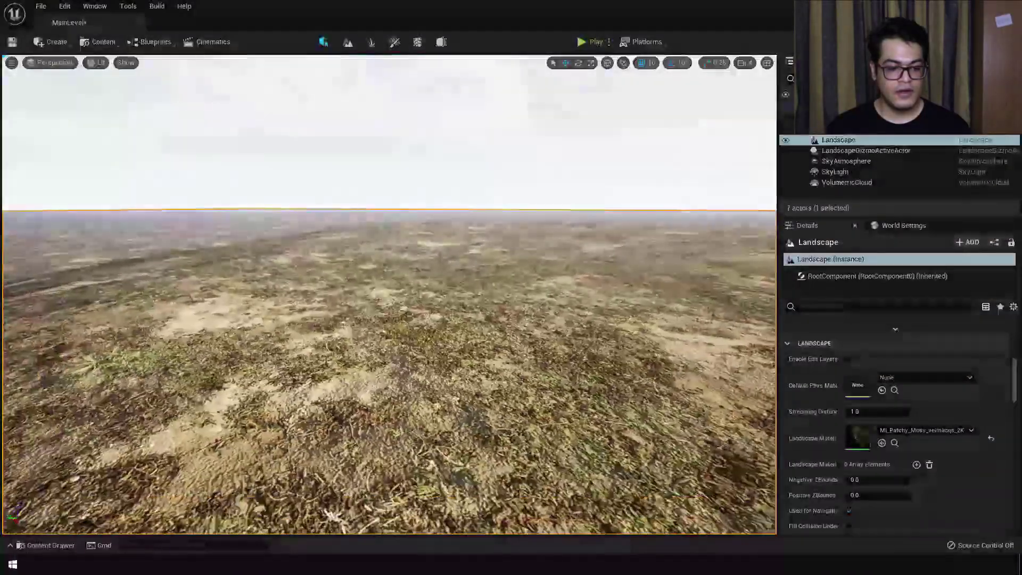
- Enable Volumetric Fog on the ExponentialHeightFog actor
mouse_move(389, 295)
right_mouse_down()
mouse_move(393, 400)
mouse_move(394, 255)
mouse_move(404, 254)
mouse_move(402, 294)
right_mouse_up()
key("w")
key("w")
key("d")
right_click_drag(494, 268, 495, 268)
key("s")
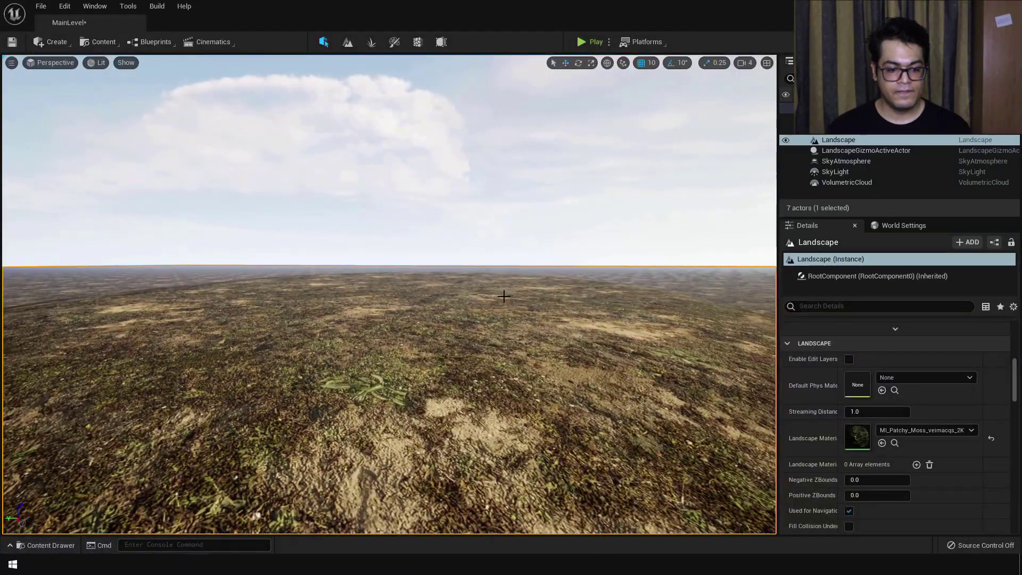
left_click(835, 130)
scroll(890, 455, "down", 2)
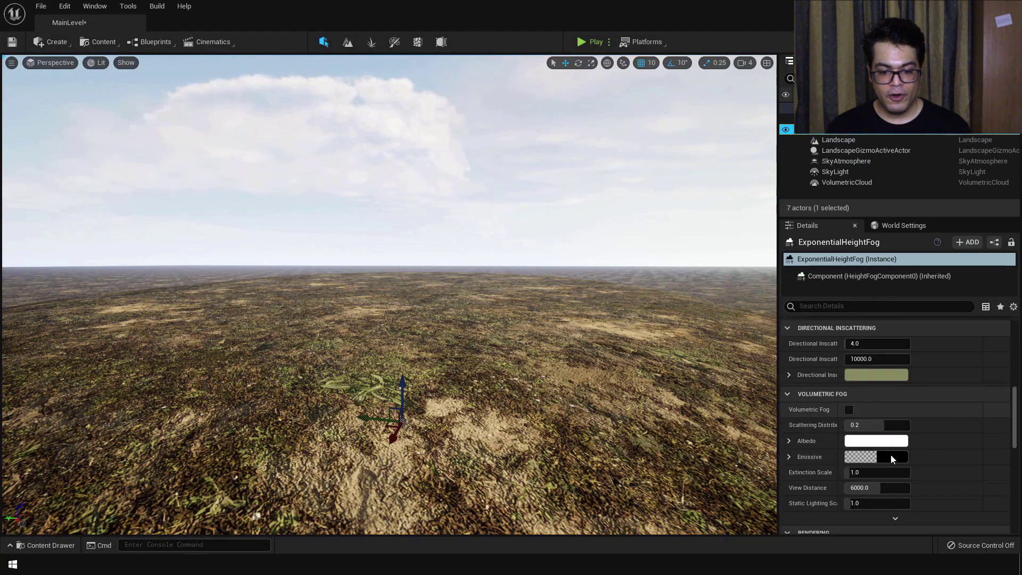
left_click(849, 410)
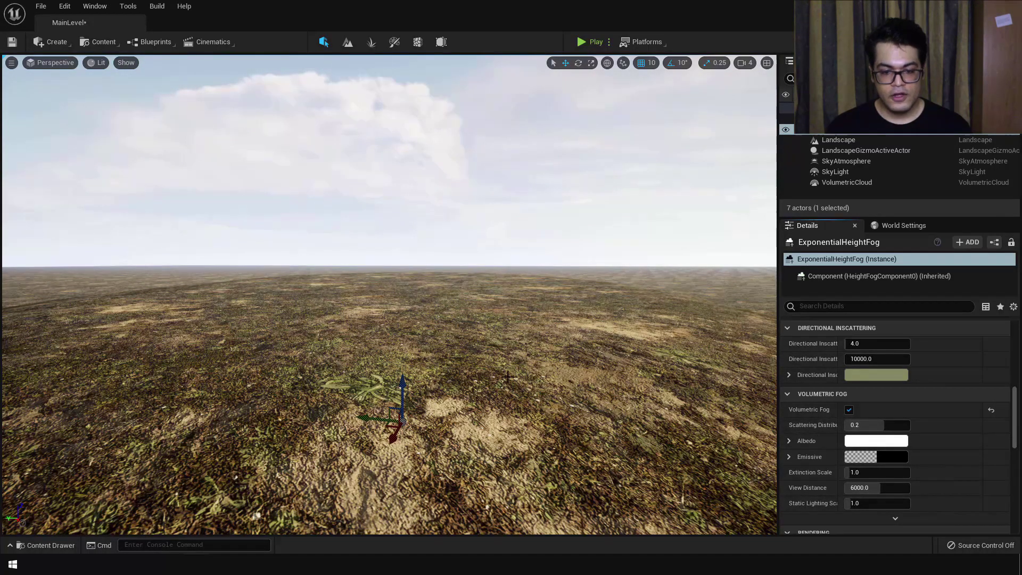
- Open the House static mesh from the project content and inspect it from other angles
right_click_drag(389, 295, 384, 277)
right_click_drag(486, 309, 446, 335)
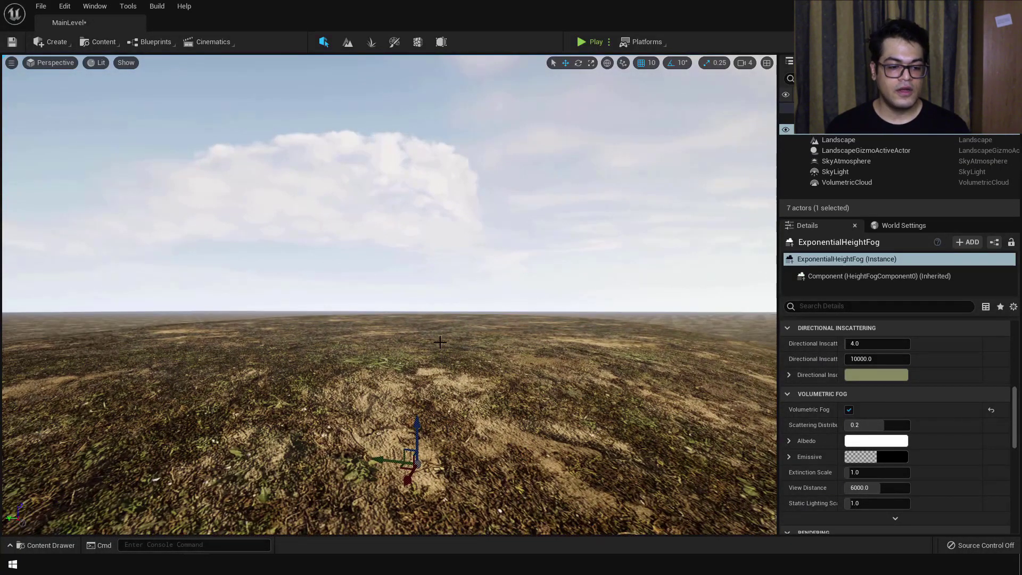
key("ctrl+space")
double_click(241, 434)
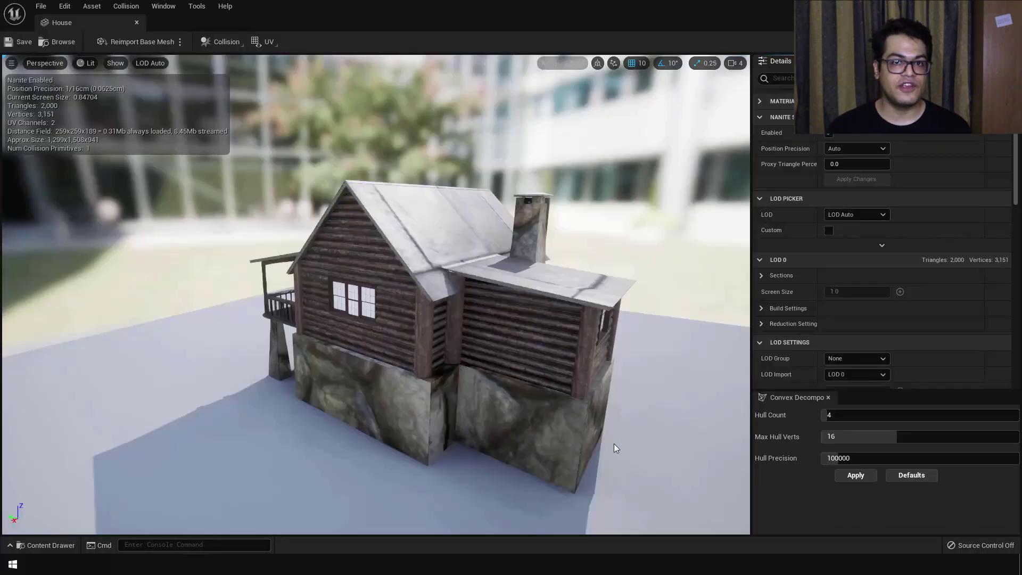
right_click_drag(615, 443, 745, 441)
mouse_move(612, 447)
left_mouse_down()
mouse_move(580, 446)
mouse_move(612, 447)
left_mouse_up()
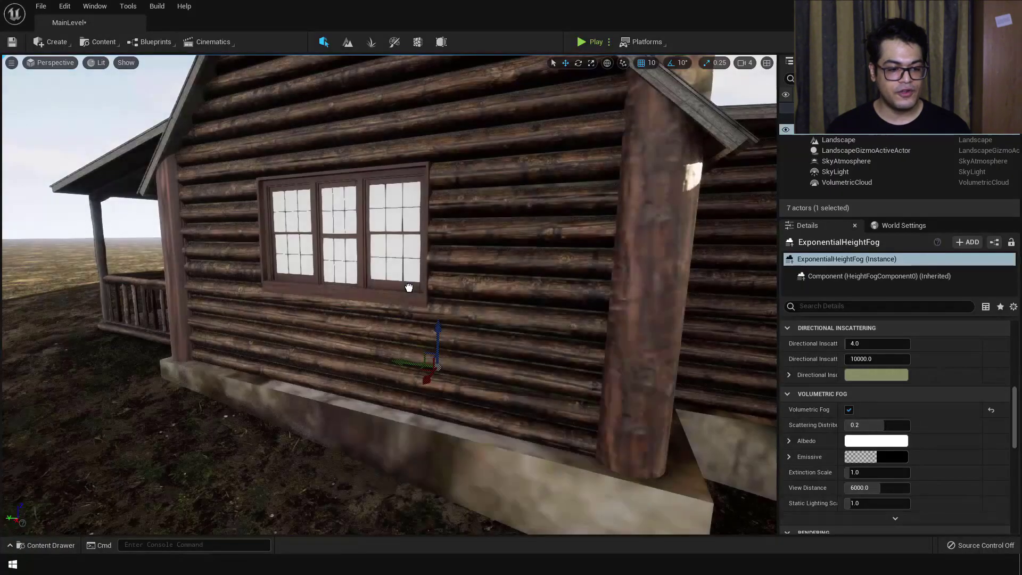
- Place the House mesh on the plateau at about X 1650, Y -1230, Z 260, turned about 190 degrees around Z
left_click_drag(409, 288, 358, 268)
scroll(358, 268, "down", 2)
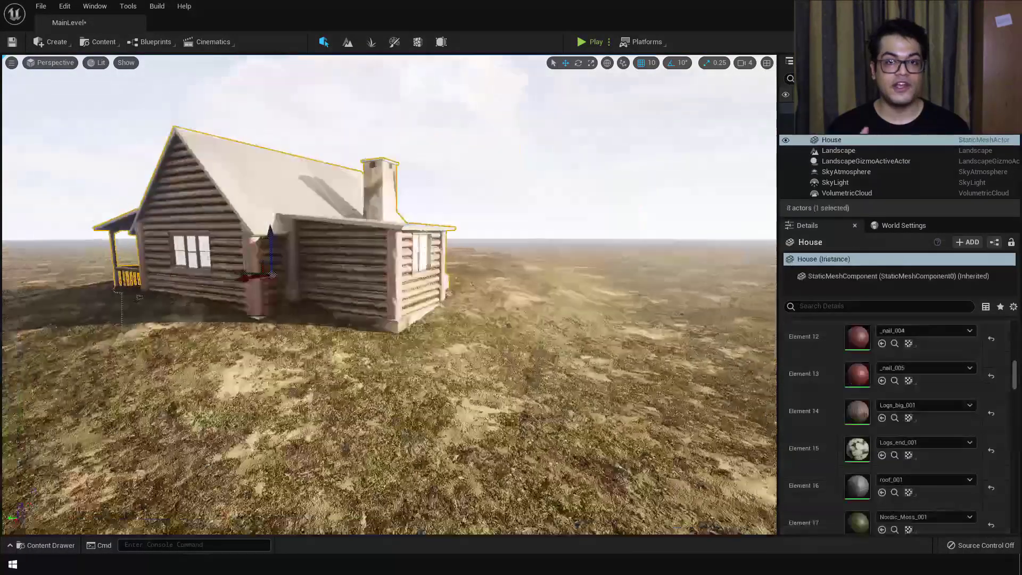
right_click_drag(358, 267, 336, 254)
left_click_drag(260, 290, 427, 290)
mouse_move(429, 323)
right_mouse_down()
mouse_move(372, 314)
mouse_move(447, 304)
mouse_move(429, 323)
right_mouse_up()
left_click_drag(400, 322, 481, 322)
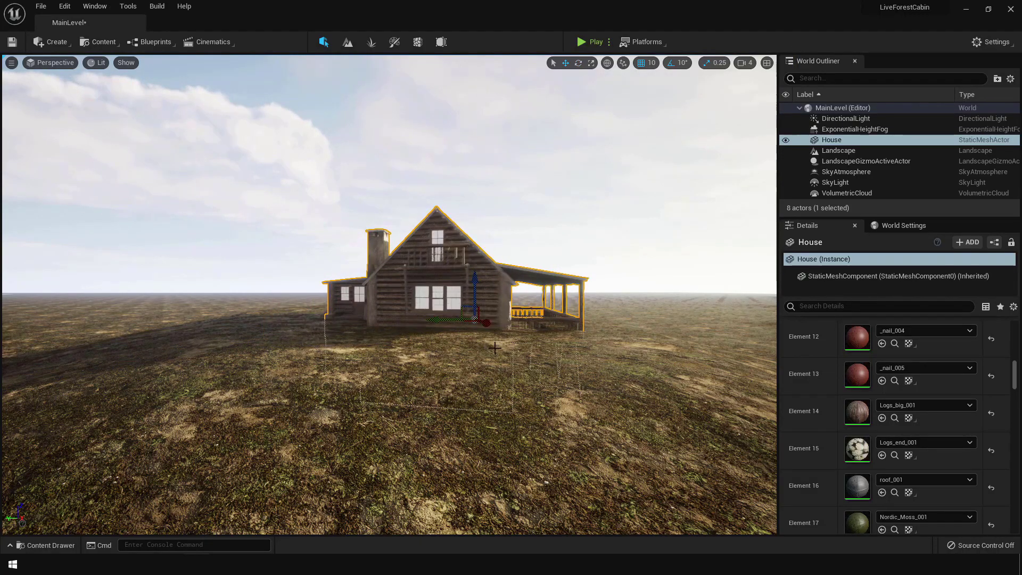
- Scale the House uniformly to 1.2, shift it slightly sideways and raise it above the ground, leaving it deselected
scroll(880, 349, "up", 8)
scroll(881, 348, "up", 5)
left_click(867, 375)
type("1.2")
key("Return")
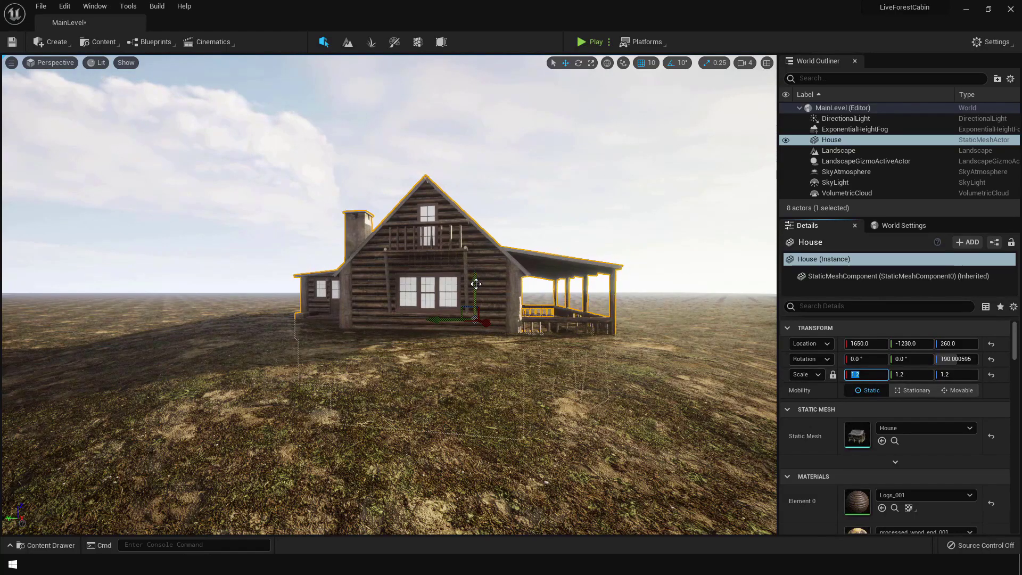
left_click_drag(445, 319, 424, 318)
mouse_move(454, 283)
left_mouse_down()
mouse_move(452, 257)
mouse_move(453, 269)
left_mouse_up()
left_click(539, 229)
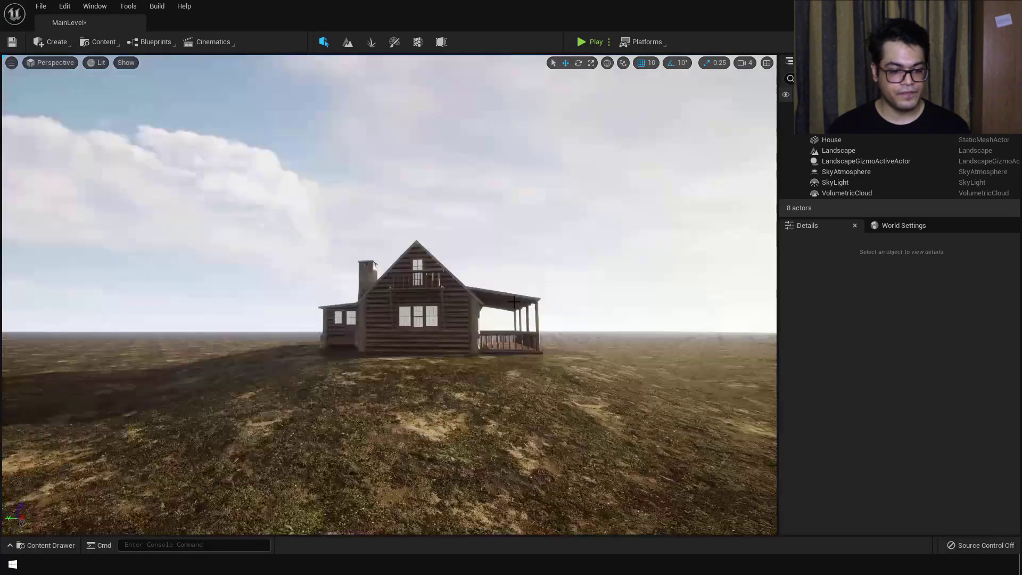
- Examine the cabin's placement and the surrounding ground texture from several distances and angles
right_click_drag(514, 301, 515, 301)
key("w")
key("s")
key("s")
key("w")
key("s")
right_click_drag(508, 338, 508, 362)
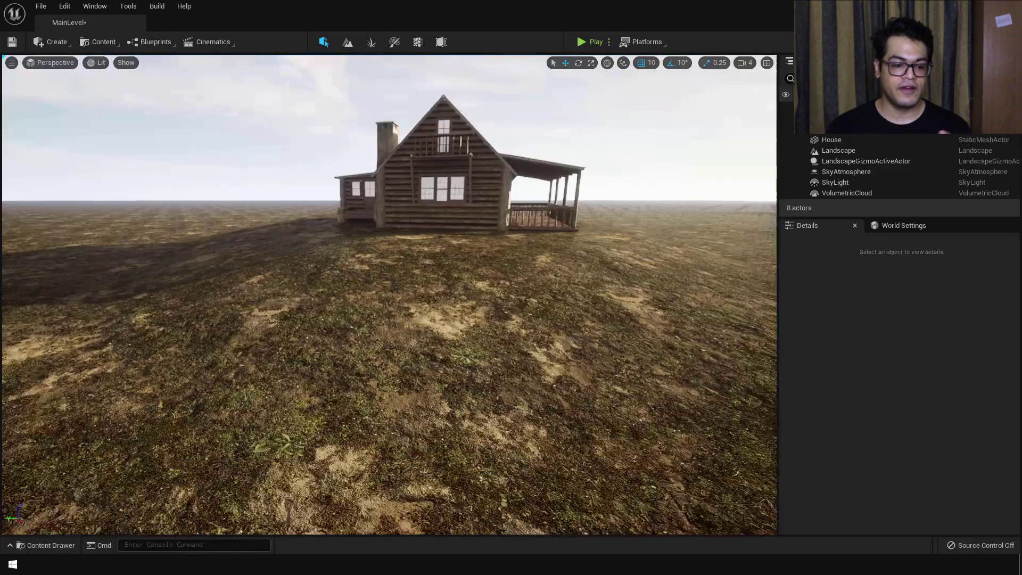
right_click_drag(508, 362, 509, 479)
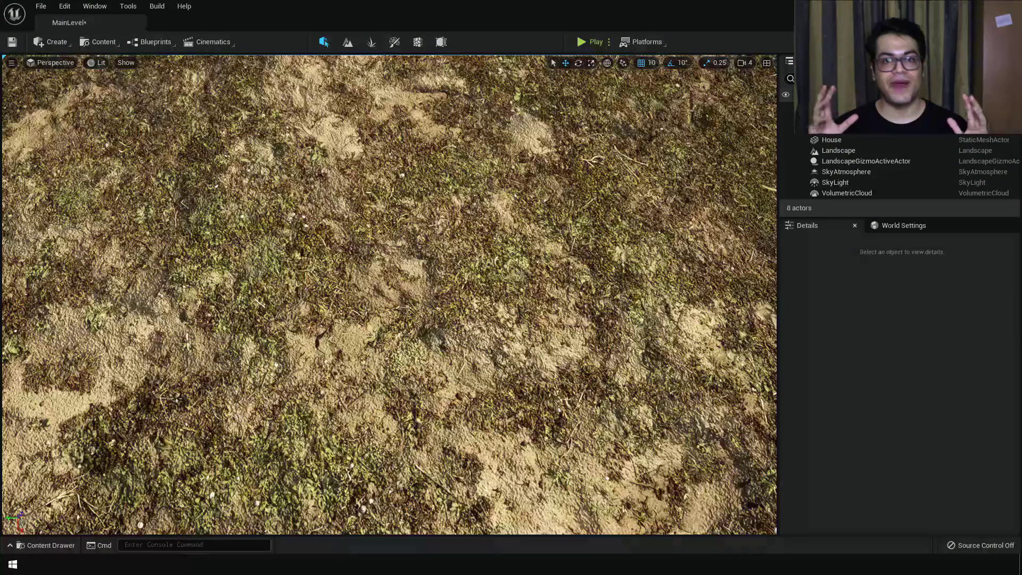
right_click_drag(511, 442, 583, 339)
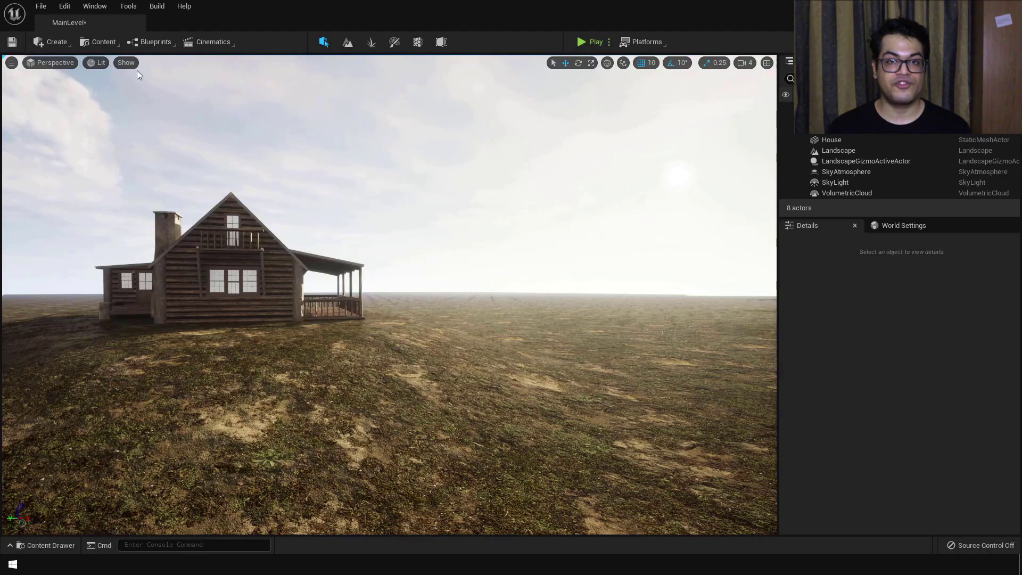
- Add a Post Process Volume to the level and enable its Infinite Extent (Unbound) setting
left_click(56, 42)
mouse_move(105, 105)
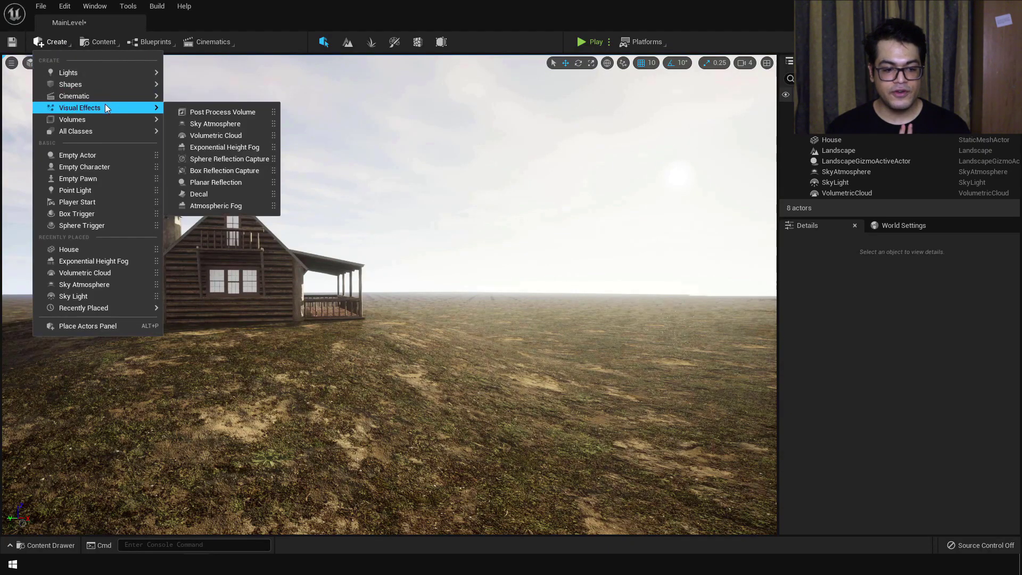
left_click(222, 112)
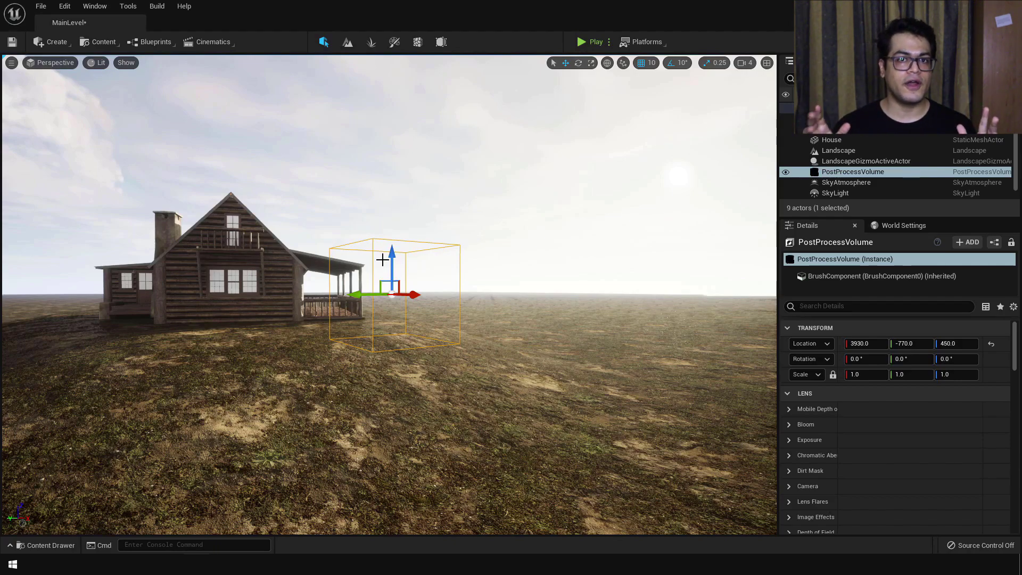
left_click(837, 307)
type("inf")
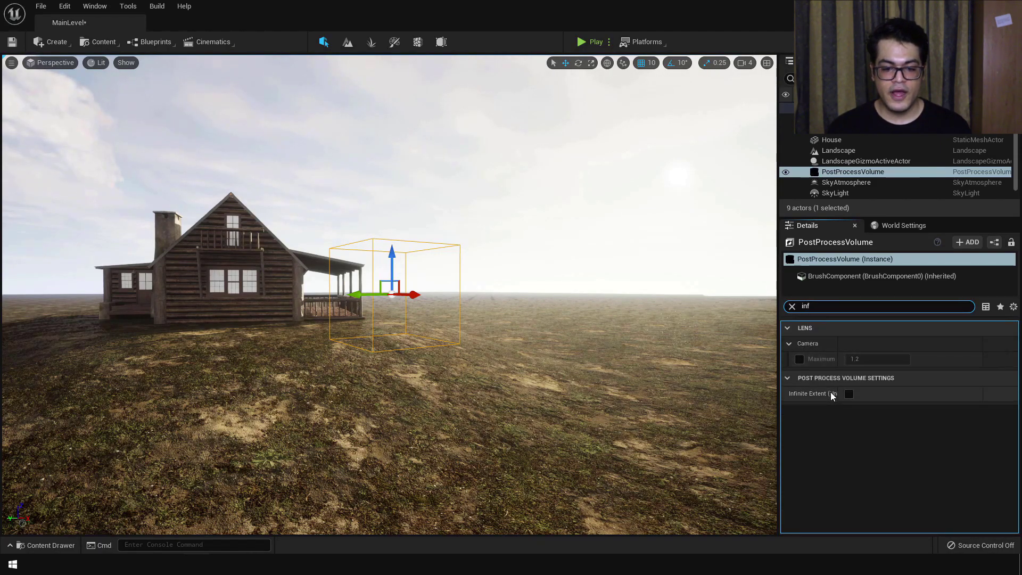
left_click(849, 394)
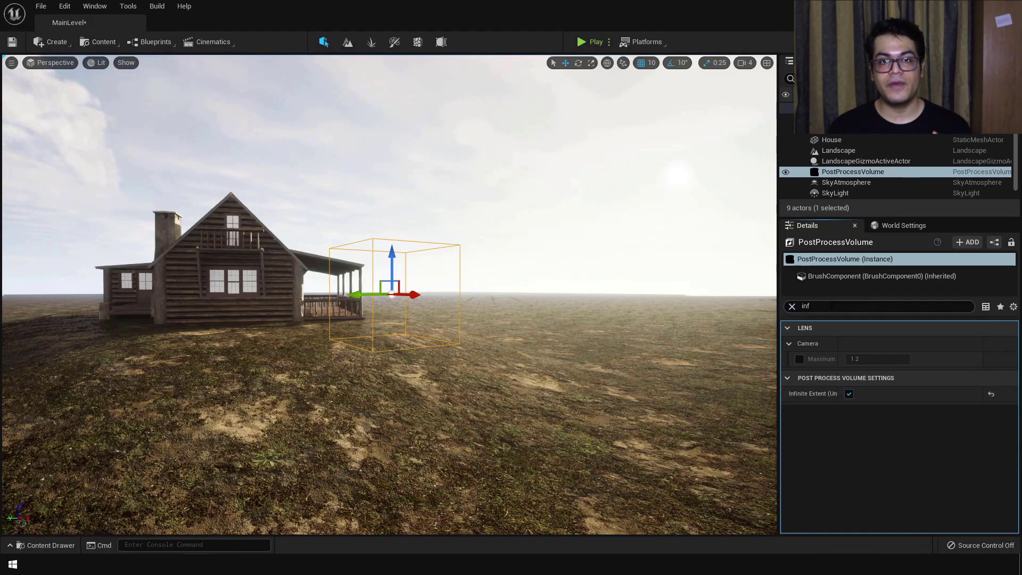
- Override the exposure's Min Brightness and Max Brightness in the Post Process Volume and set both to 1
type("expos")
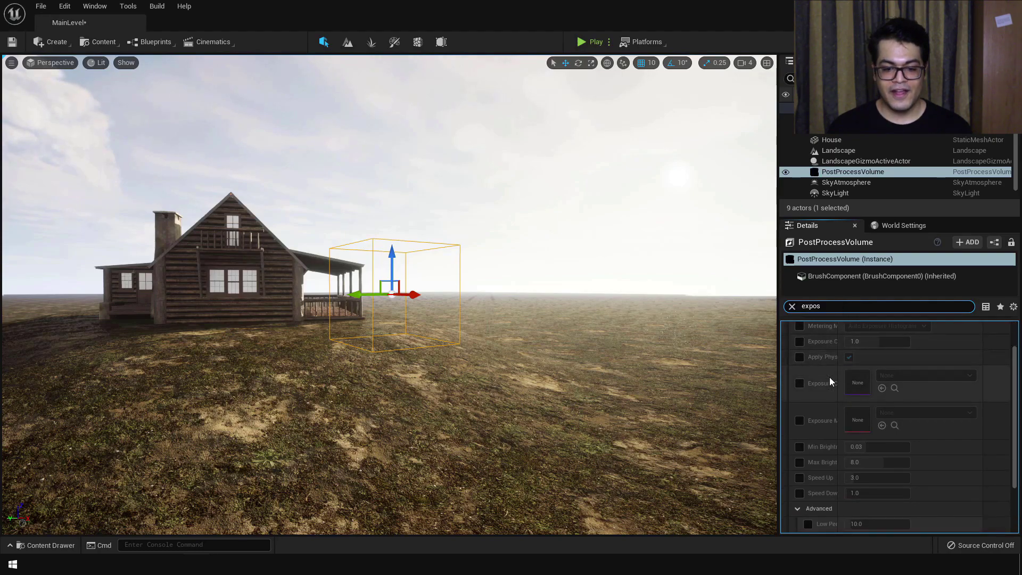
scroll(827, 373, "down", 3)
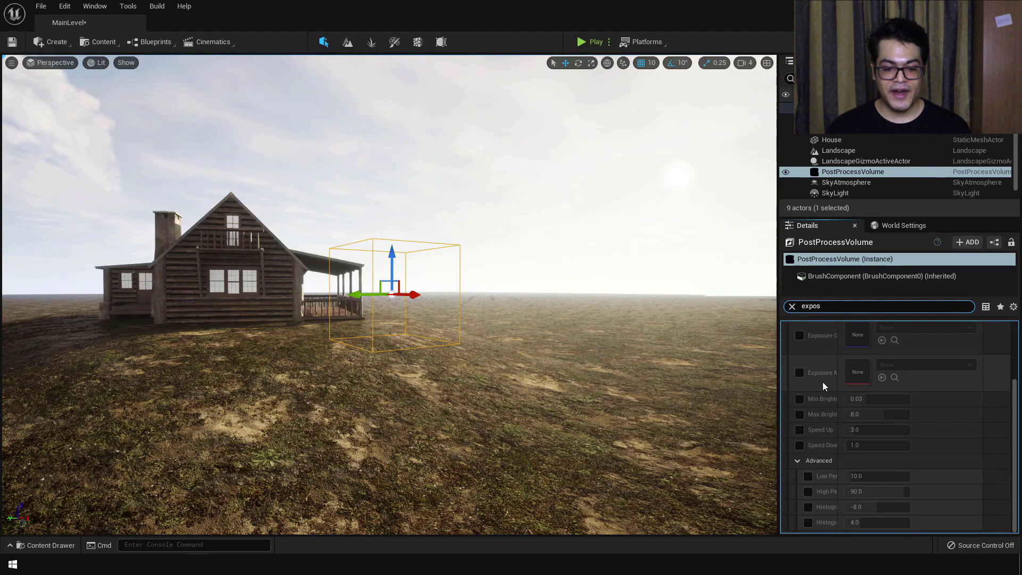
left_click(801, 399)
left_click(799, 415)
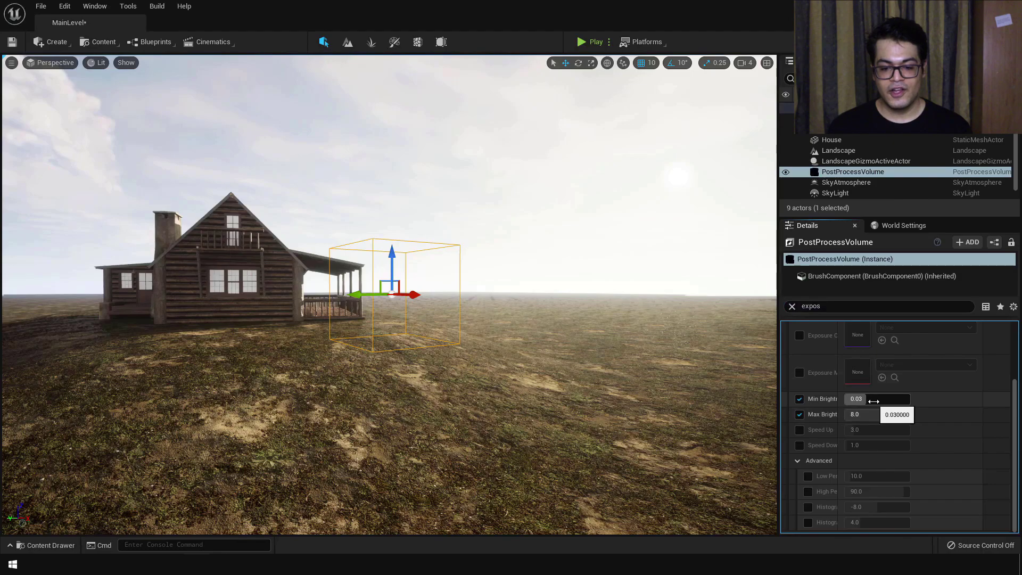
left_click(874, 400)
type("1")
key("Tab")
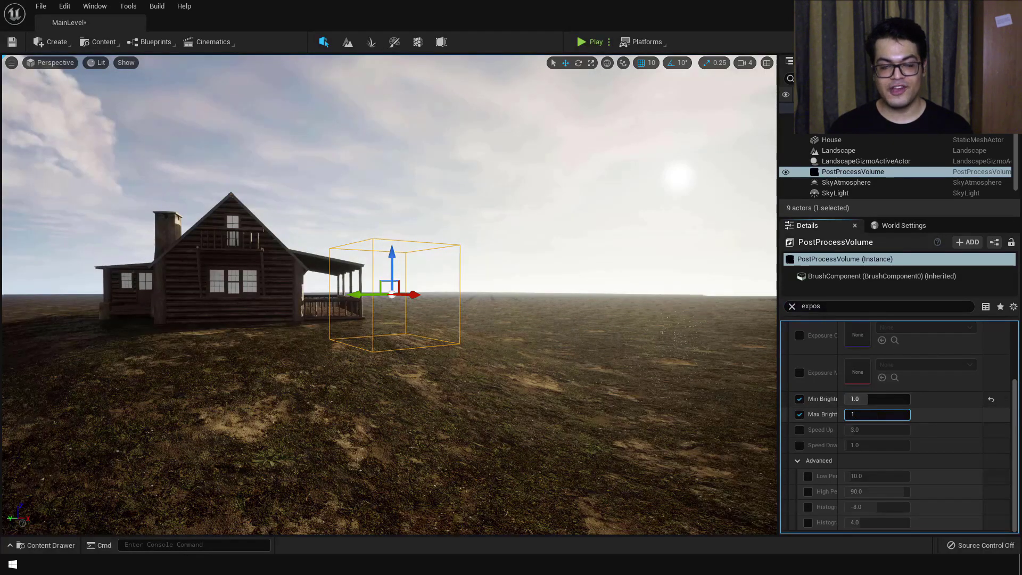
right_click_drag(570, 386, 474, 303)
right_click_drag(410, 292, 573, 389)
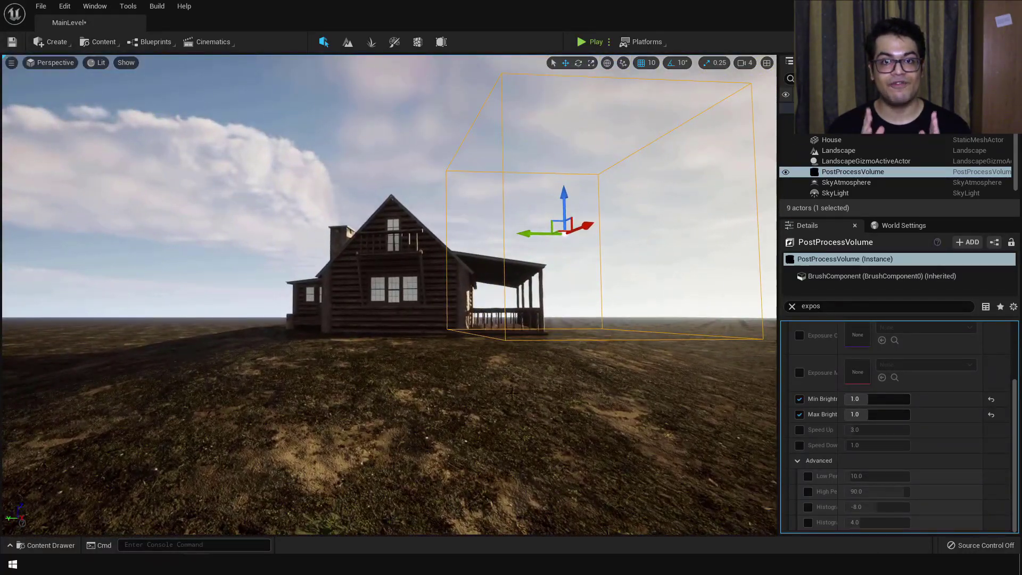
- Set the DirectionalLight's intensity to 8 lux after trying a brighter value of about 15.24 lux
scroll(486, 393, "down", 3)
left_click_drag(496, 222, 515, 500)
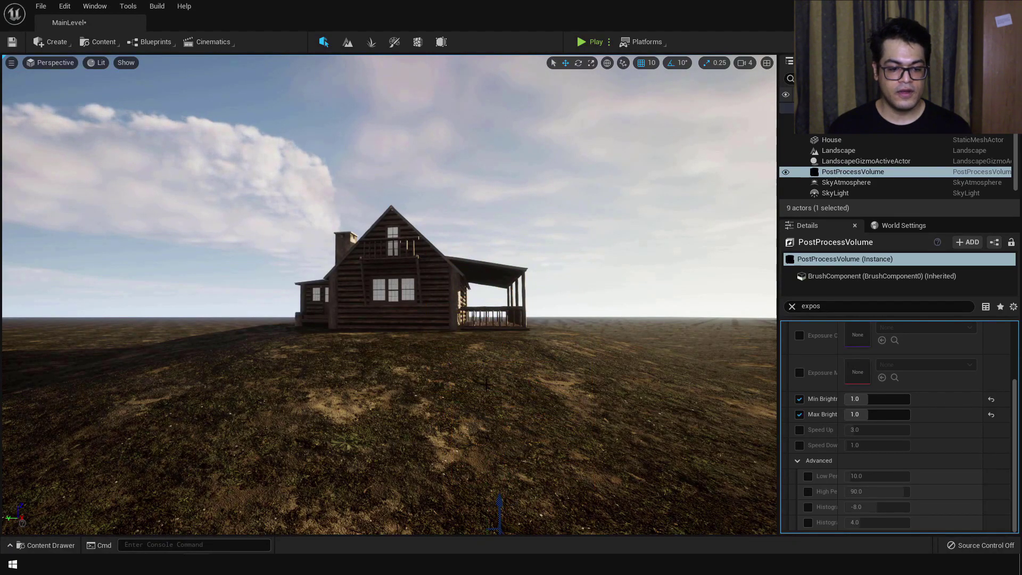
left_click(873, 118)
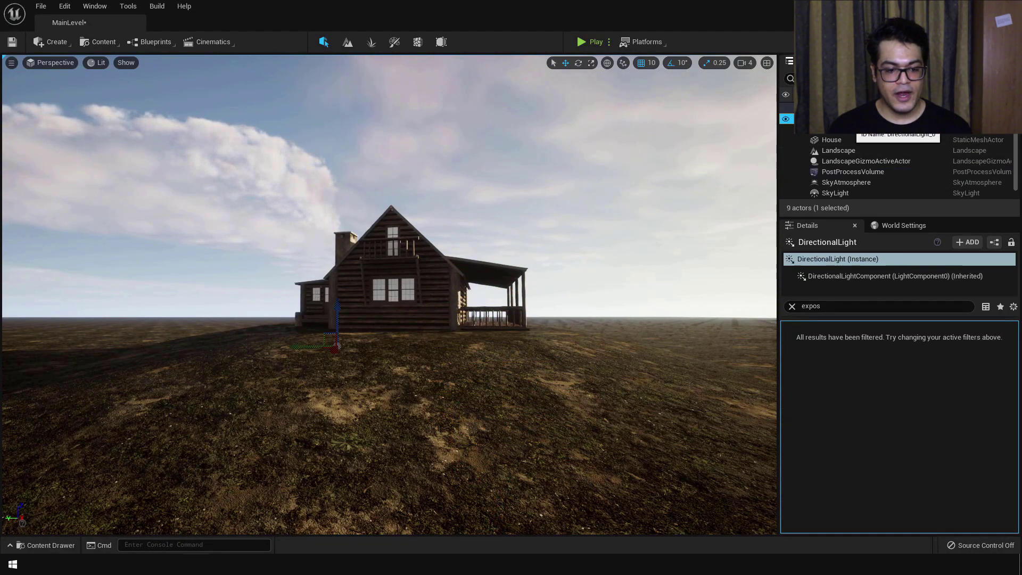
left_click(792, 306)
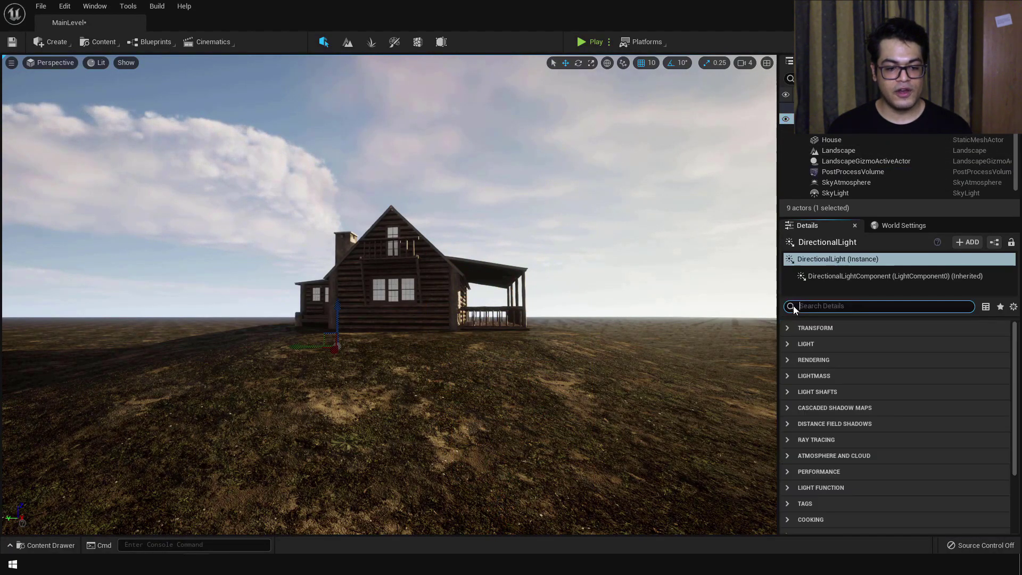
left_click(789, 344)
left_click_drag(867, 359, 873, 360)
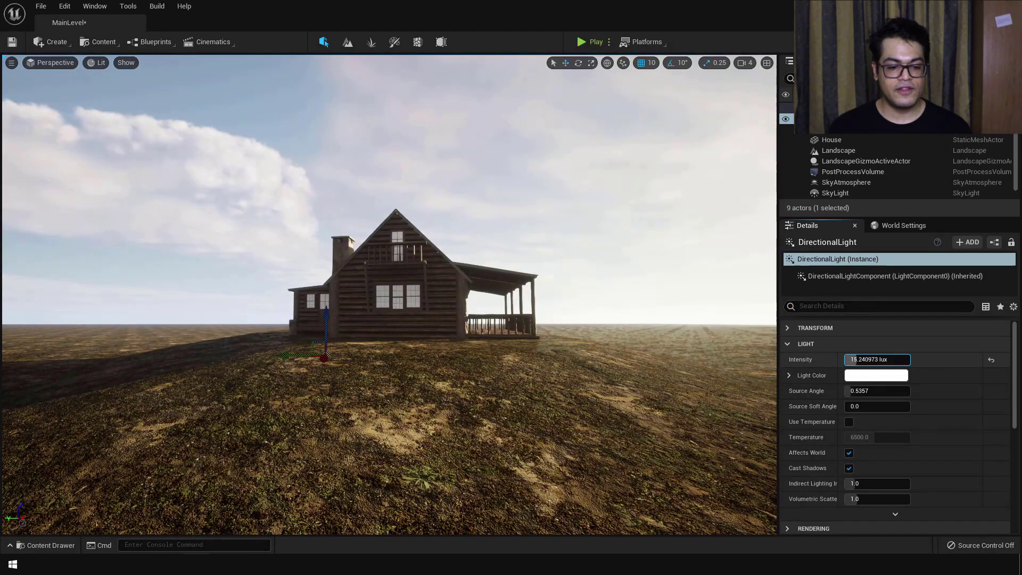
left_click(865, 359)
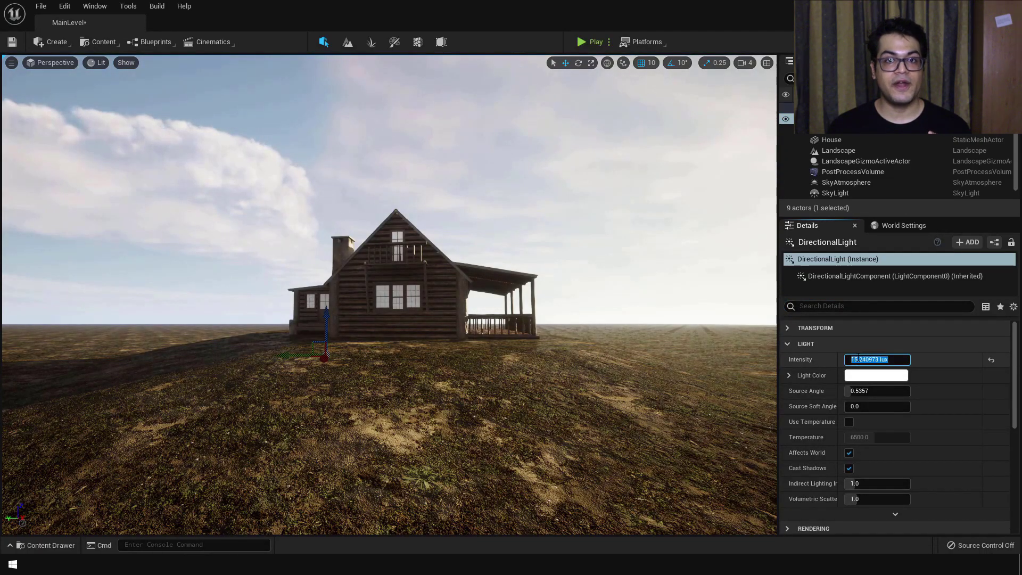
type("7")
key("Return")
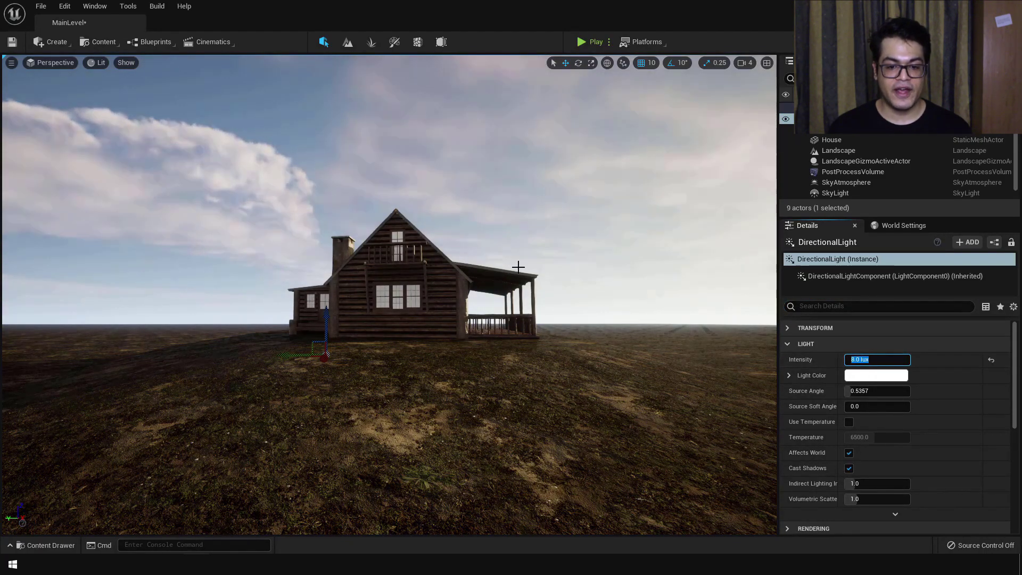
- Deselect the light and rotate the sun interactively so that it shines on the cabin's front wall
left_click(648, 282)
key("ctrl+l")
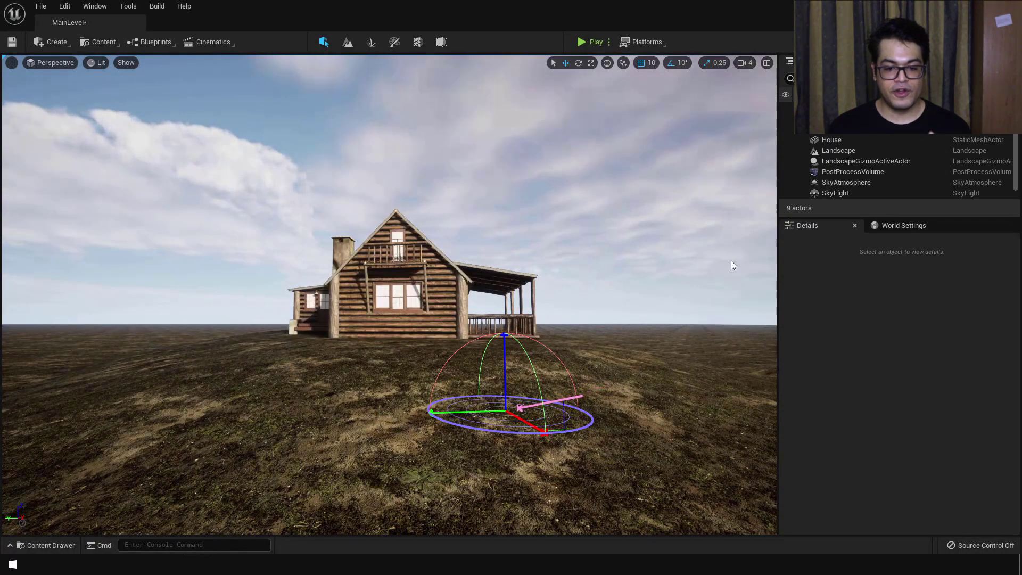
key("ctrl+l")
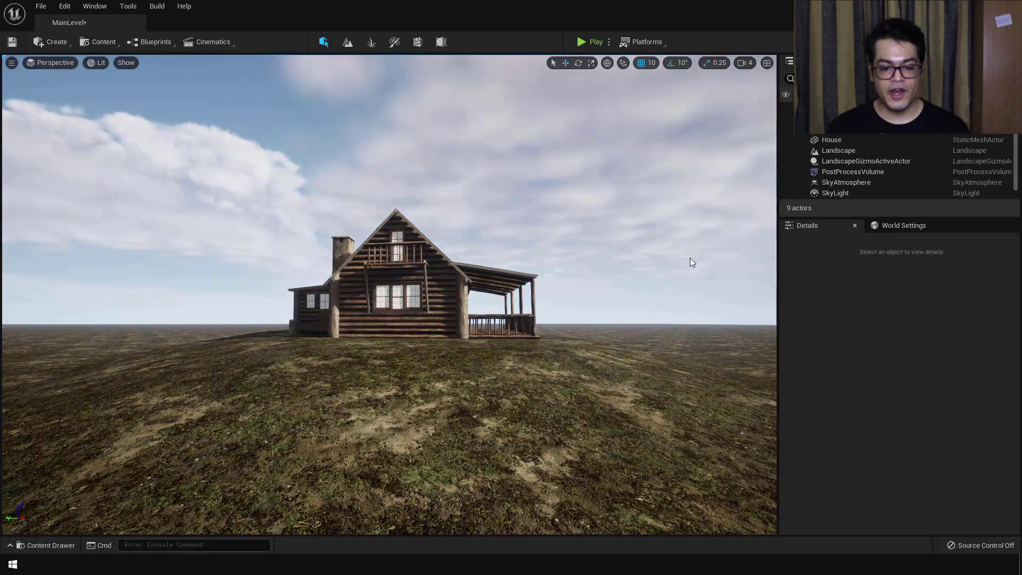
key("ctrl+l")
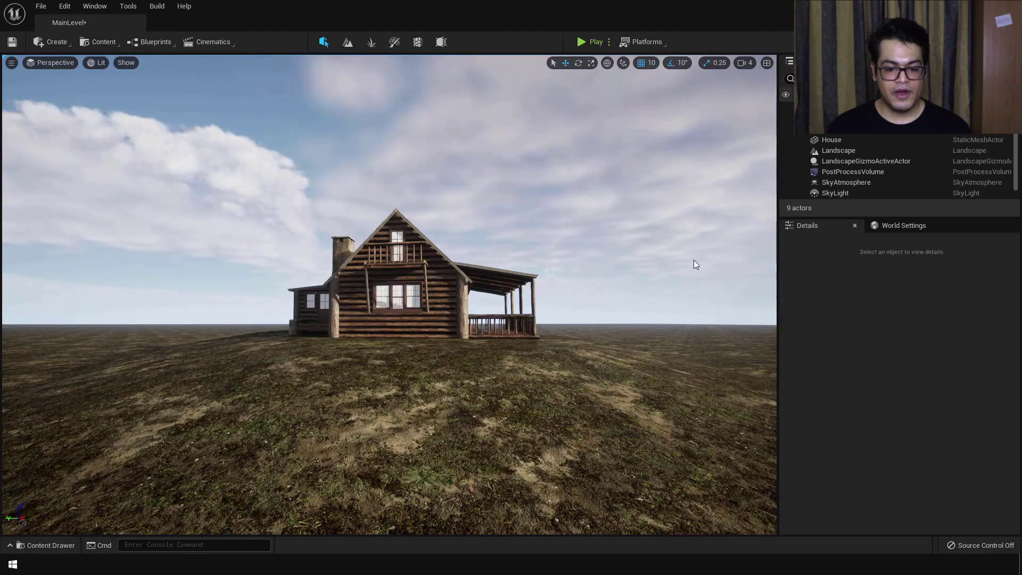
key("ctrl+l")
key("ctrl+l")
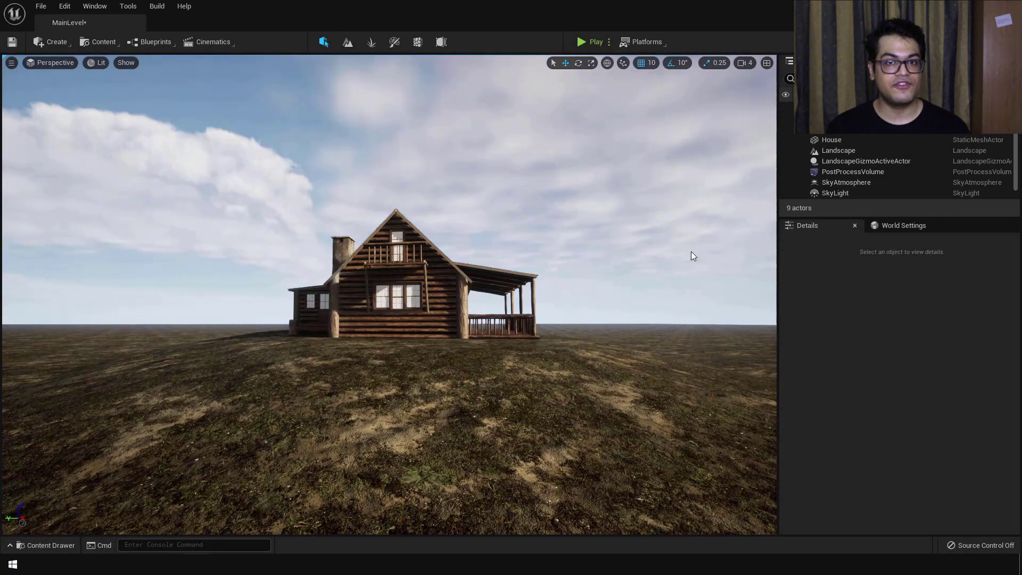
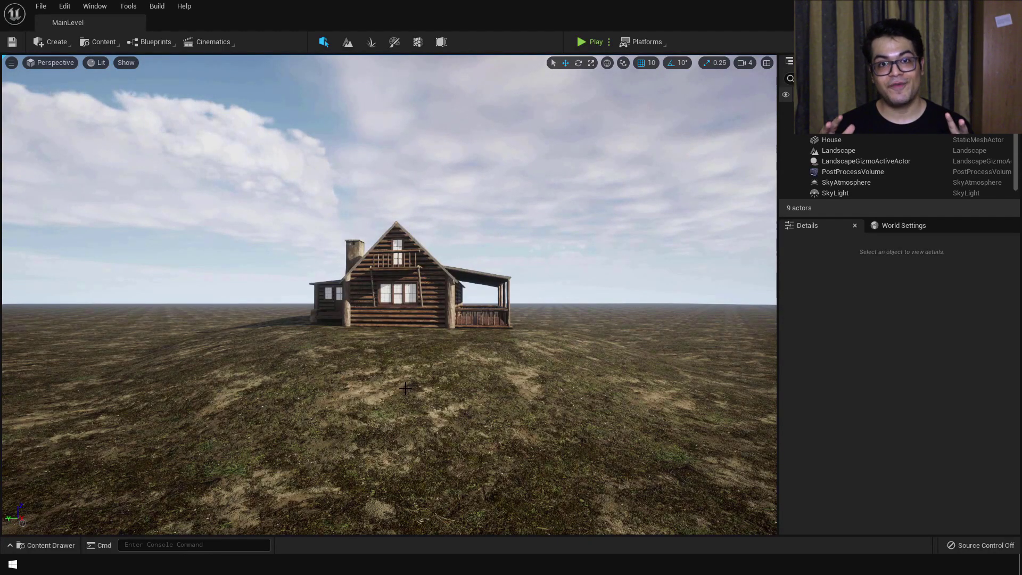
- Open the Foliage content folder and examine the Grass and Tree_1 meshes up close
key("ctrl+space")
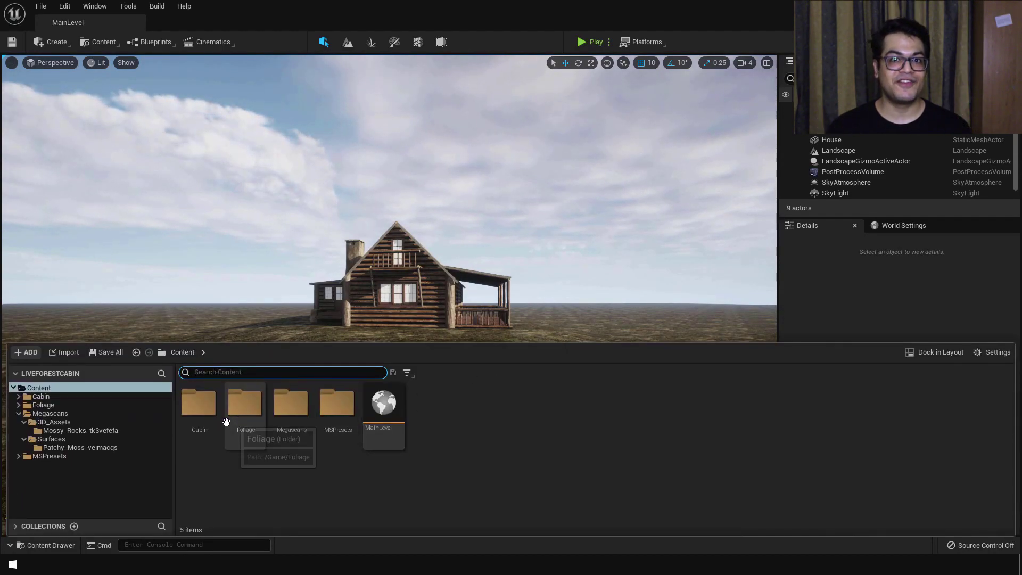
double_click(242, 417)
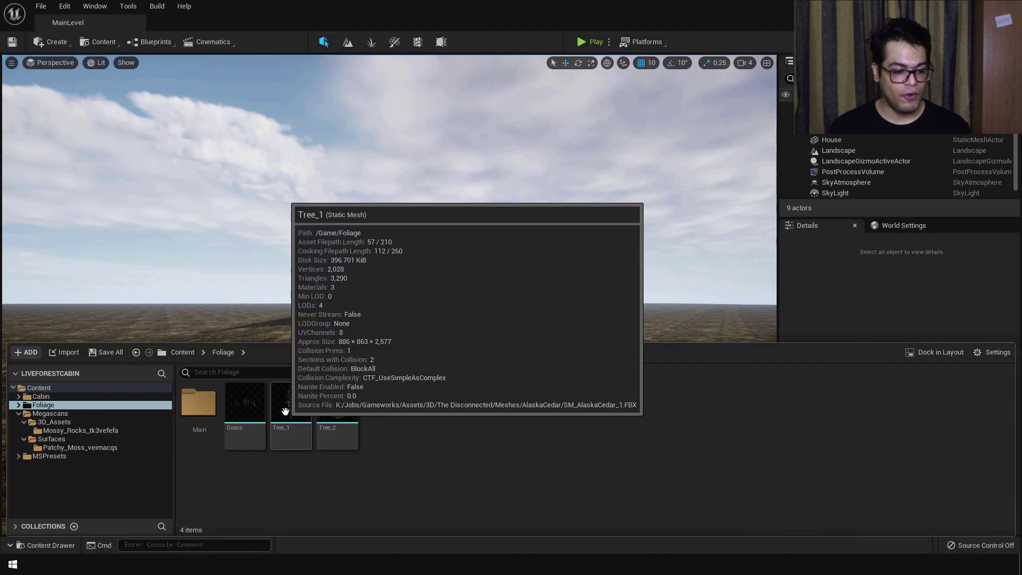
left_click(232, 413)
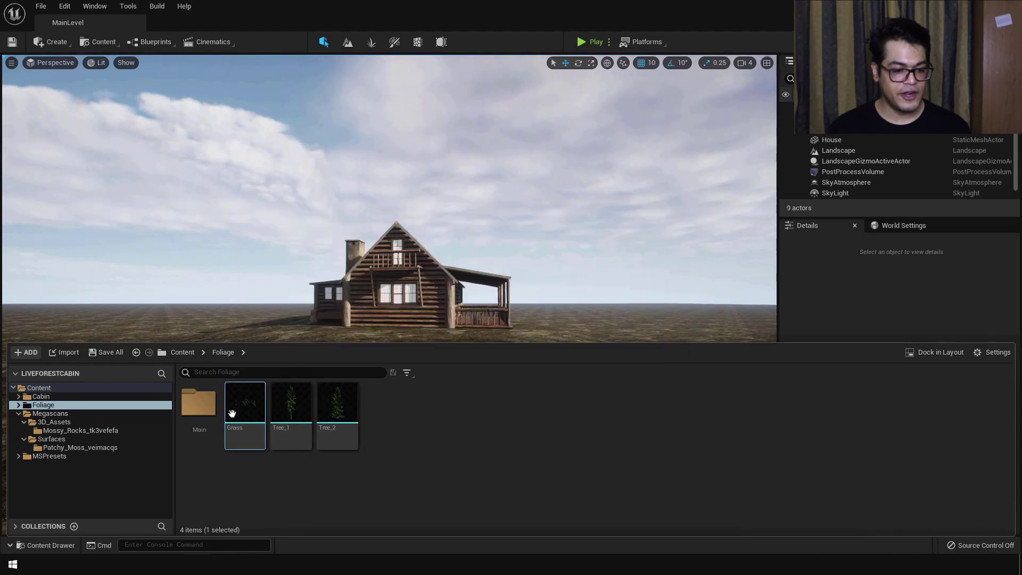
double_click(232, 413)
scroll(232, 414, "up", 5)
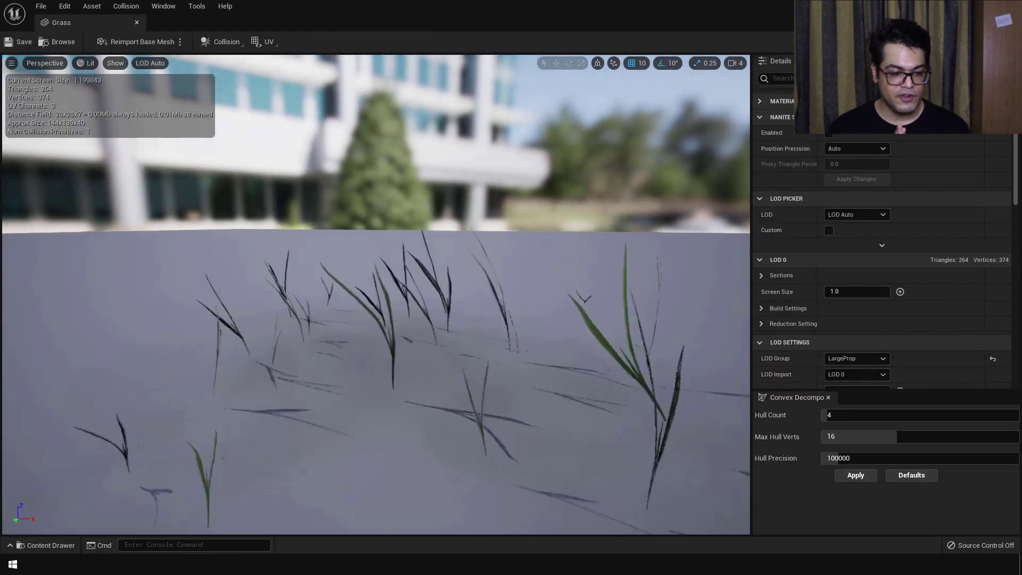
scroll(376, 294, "up", 3)
scroll(376, 295, "down", 5)
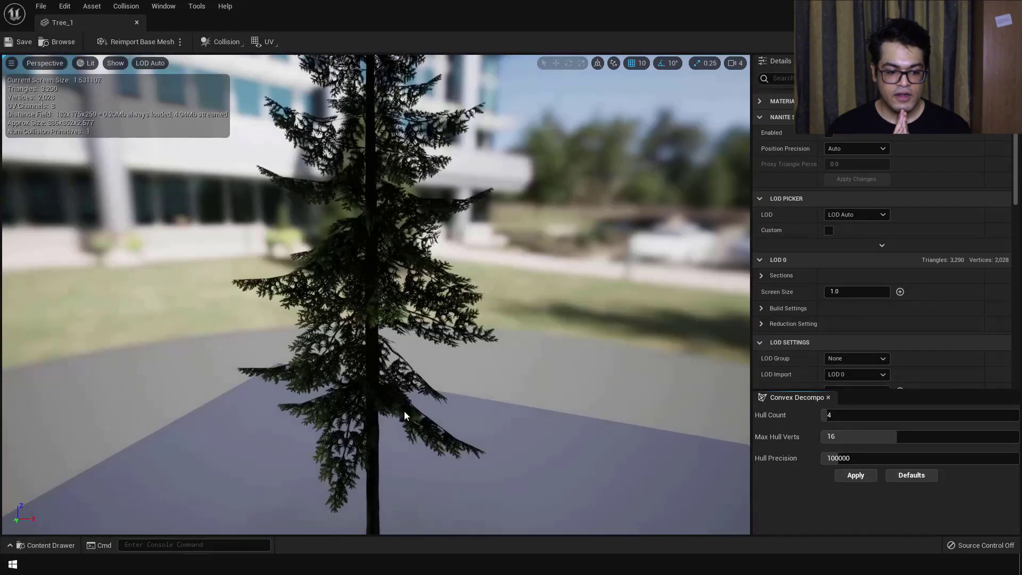
right_click_drag(404, 416, 375, 359)
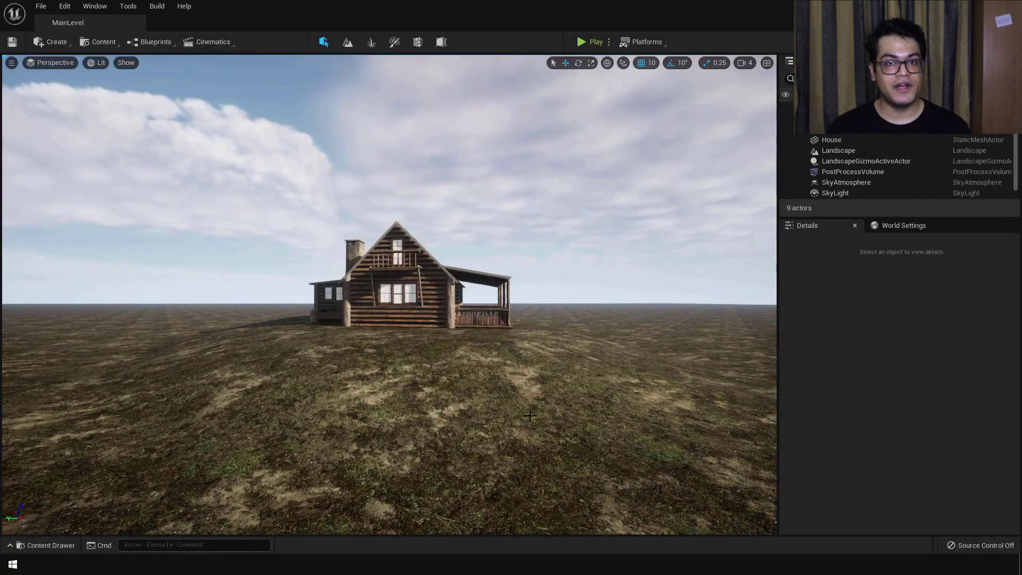
- Place a trial Tree_2 mesh on the ground beside the cabin's porch and delete it
key("ctrl+space")
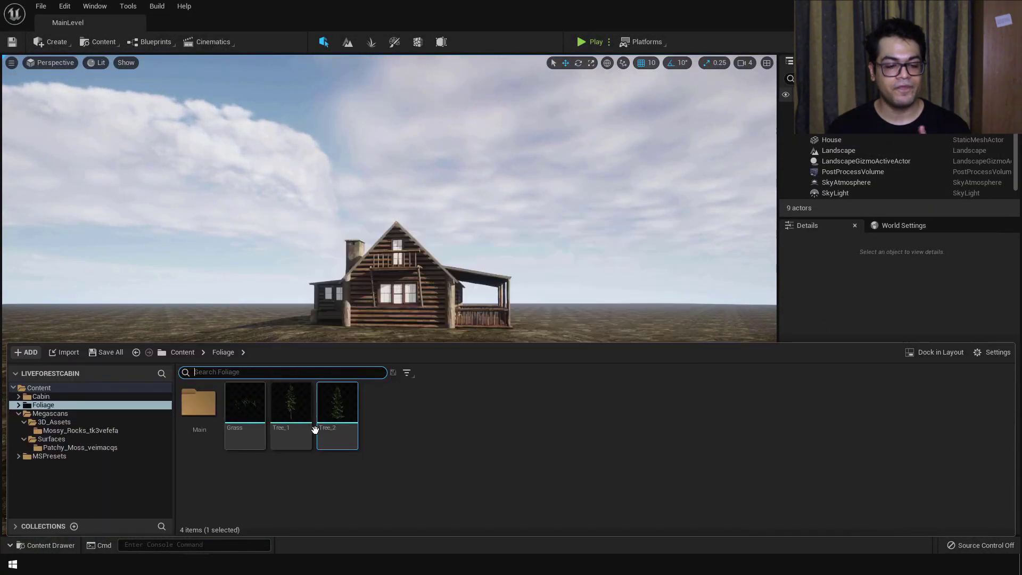
left_click_drag(337, 430, 639, 347)
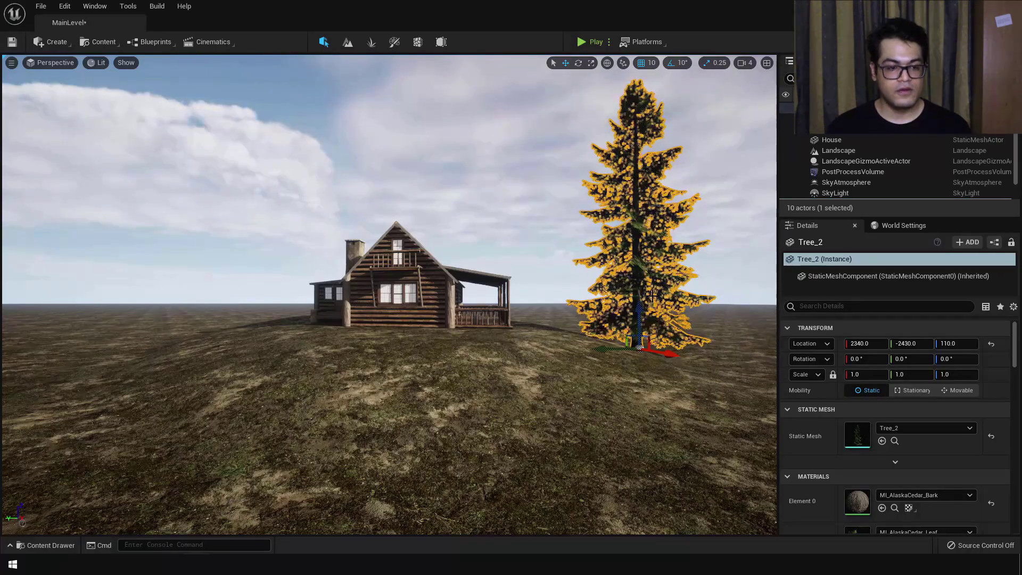
key("Delete")
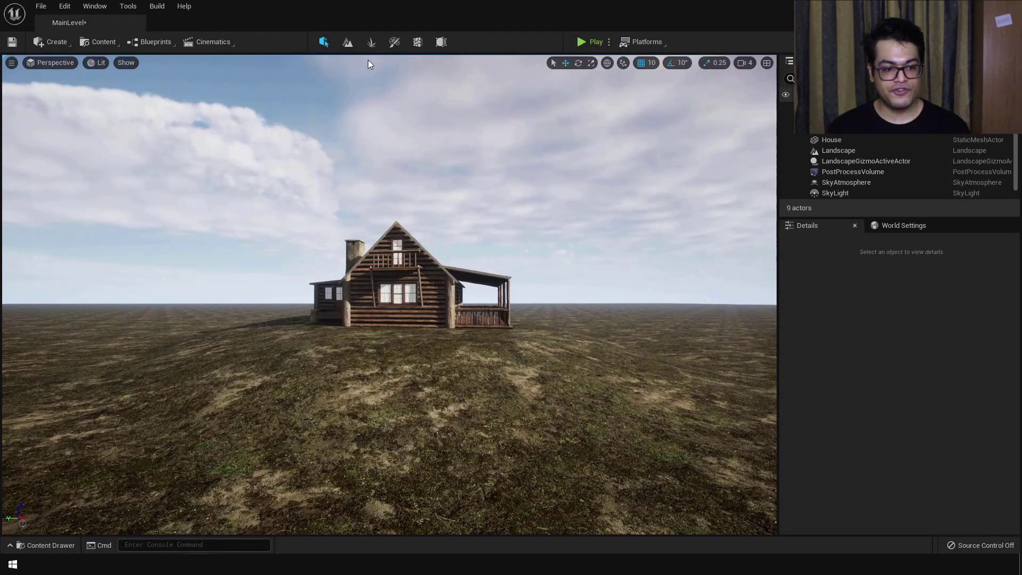
- Switch to foliage editing and add the Grass, Tree_1 and Tree_2 meshes to the foliage palette
left_click(367, 42)
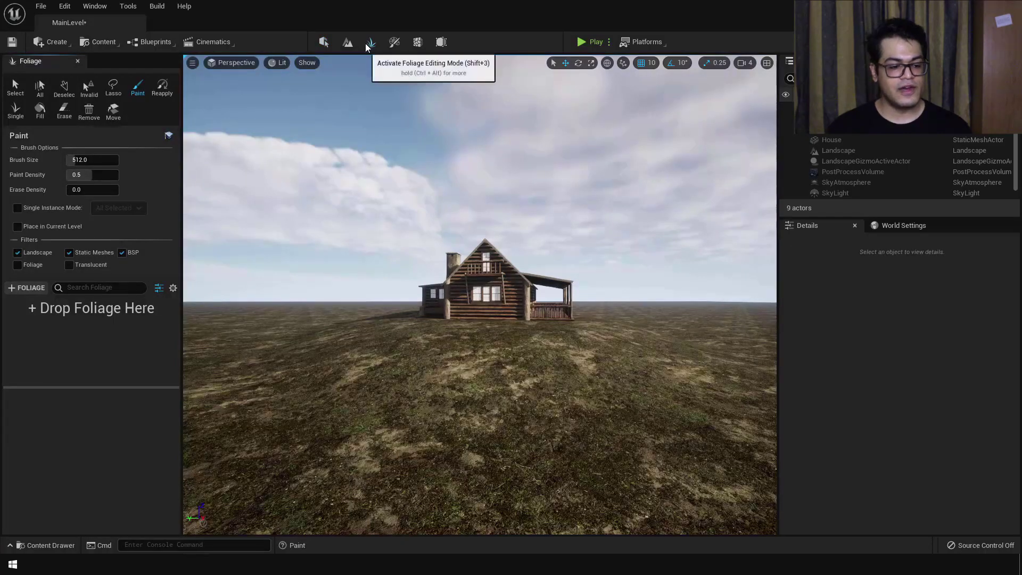
key("s")
right_click_drag(504, 442, 450, 376)
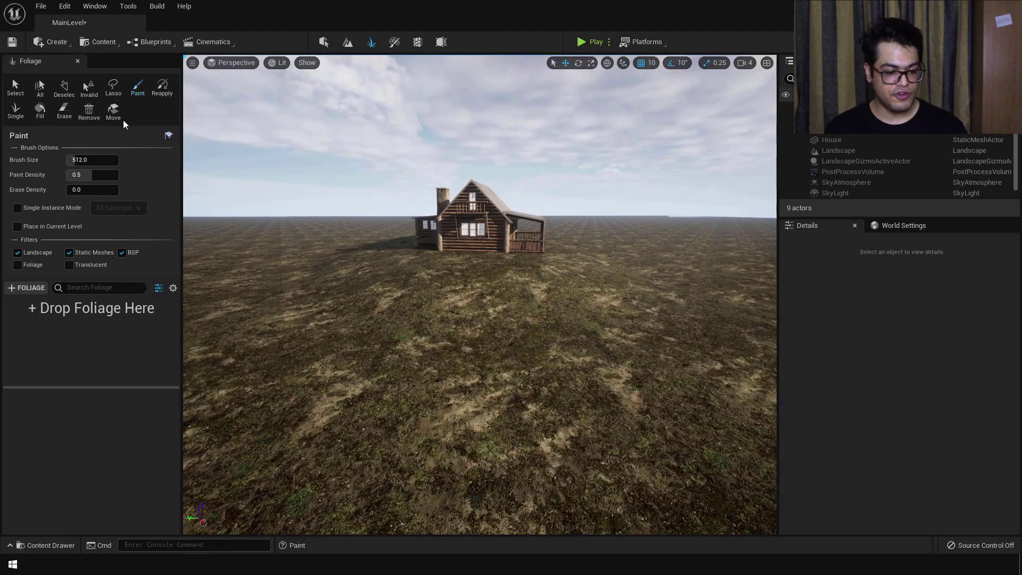
key("ctrl+space")
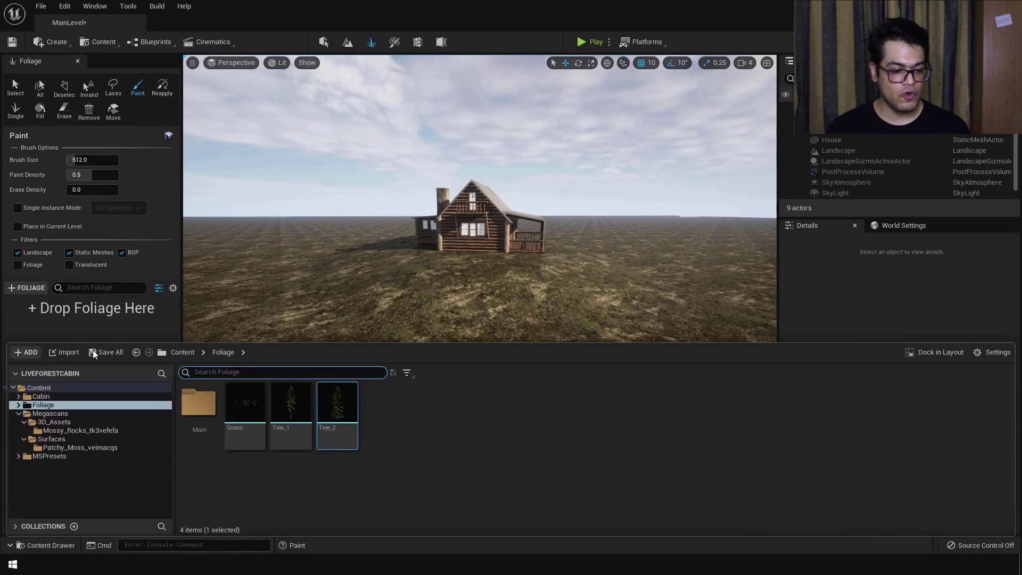
left_click_drag(284, 437, 139, 371)
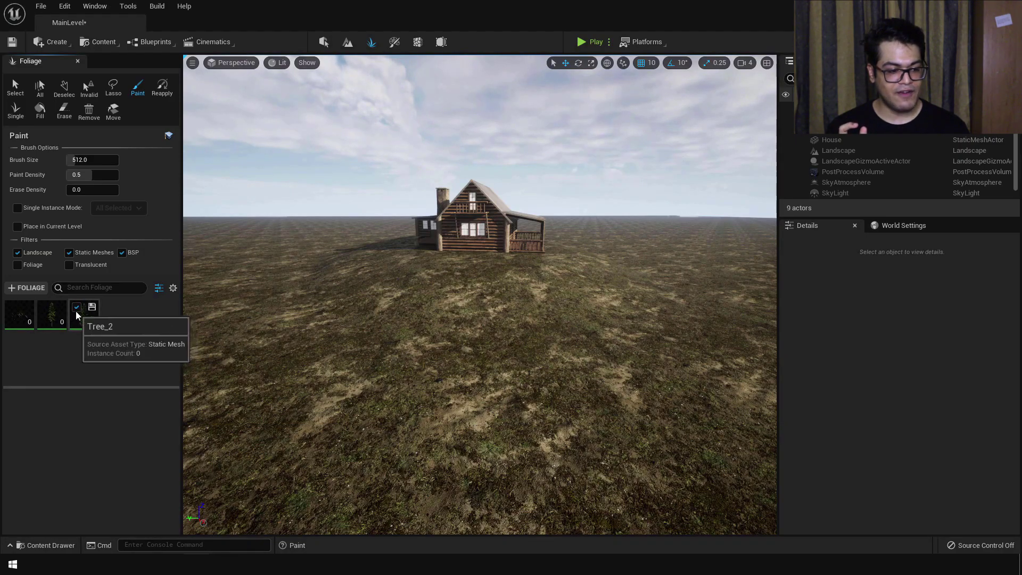
- Deactivate all three foliage types, reactivate only Grass and show its settings in an enlarged area
left_click(21, 322)
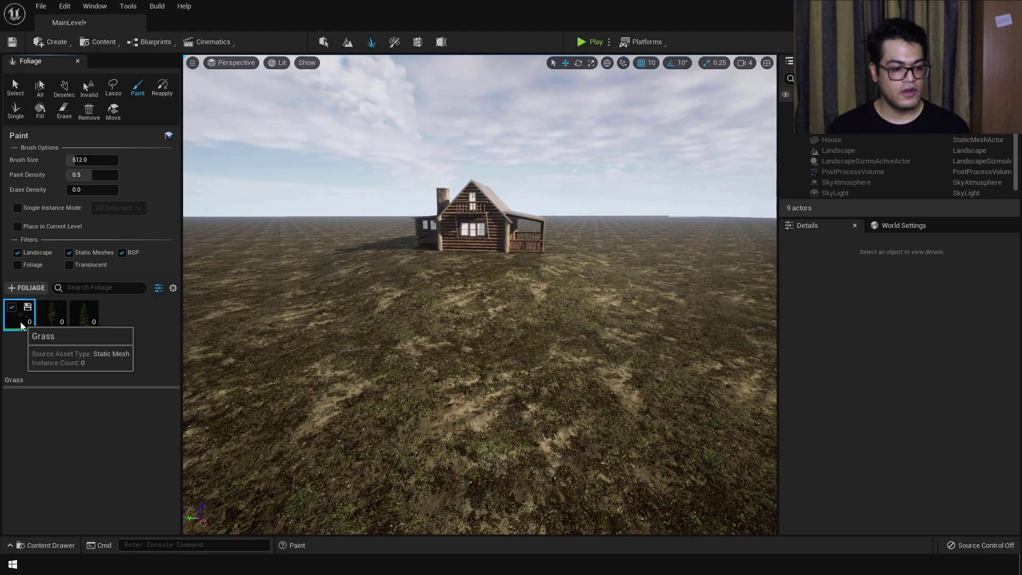
left_click(83, 314, "shift")
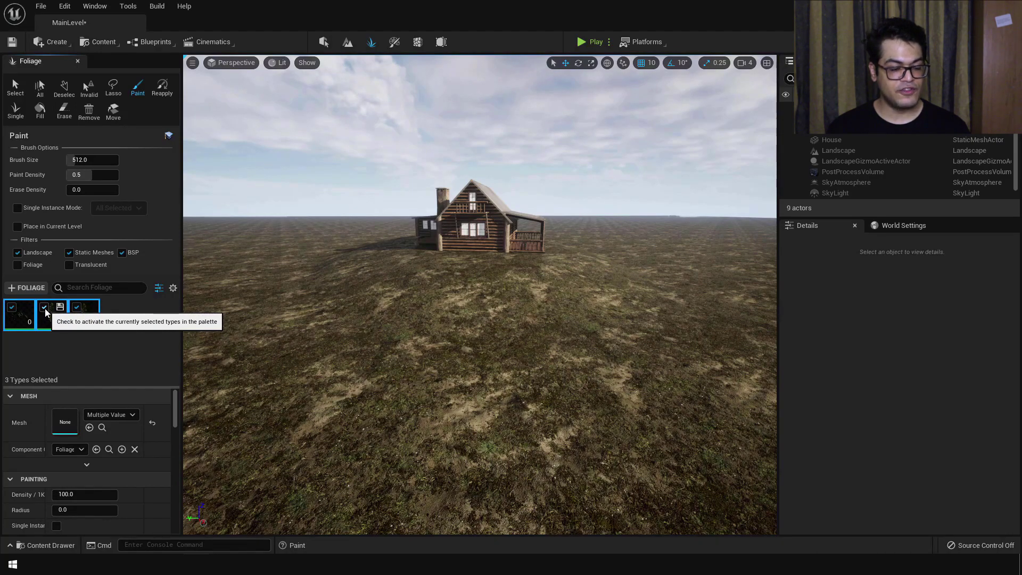
left_click(57, 340)
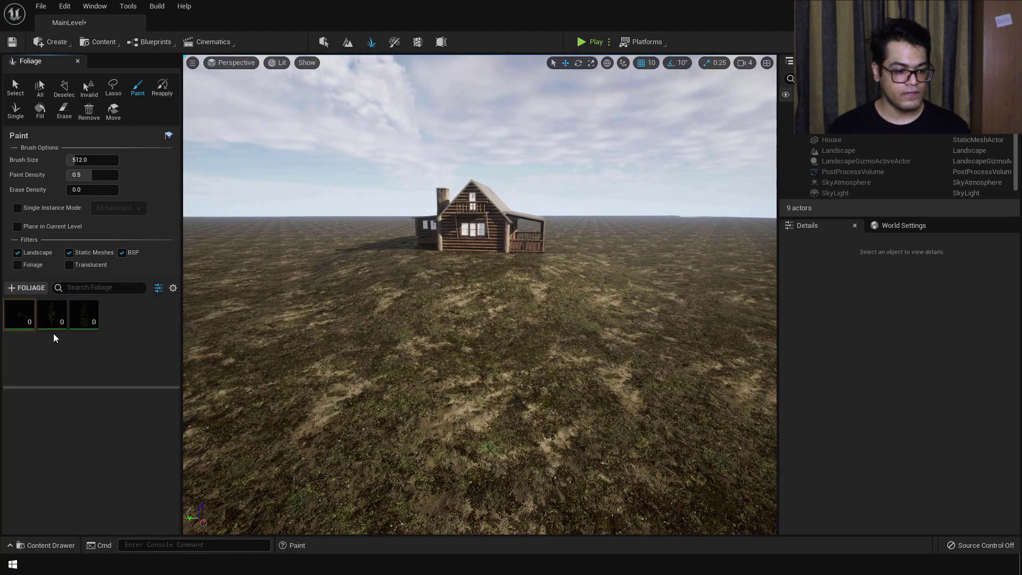
mouse_move(30, 319)
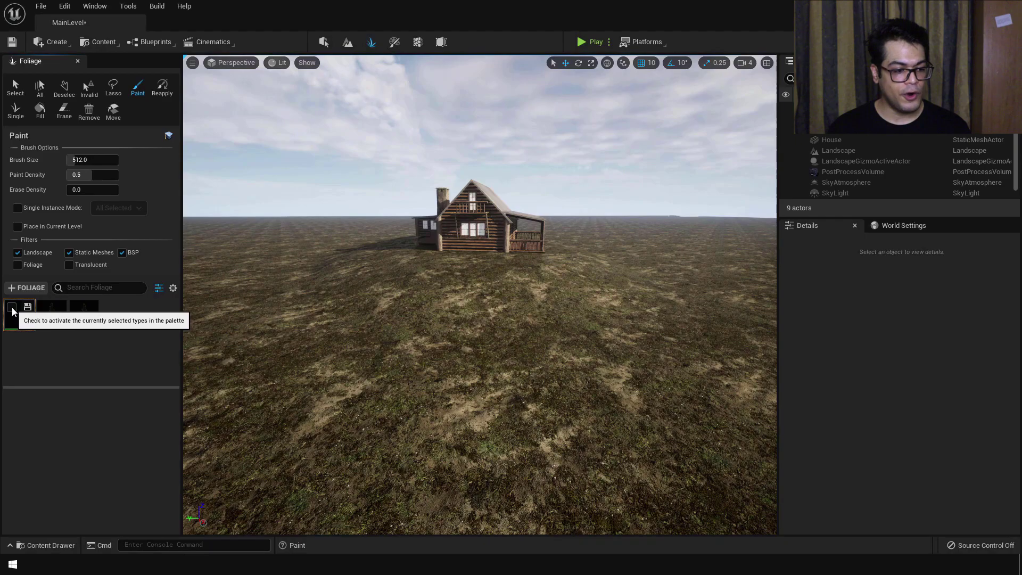
left_click(11, 309)
left_click(19, 325)
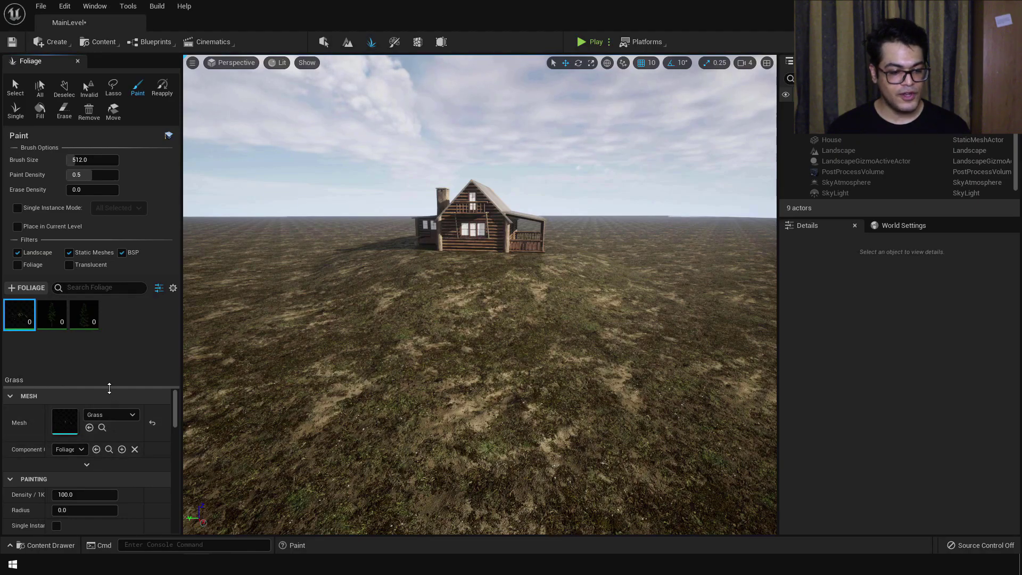
left_click_drag(108, 386, 113, 350)
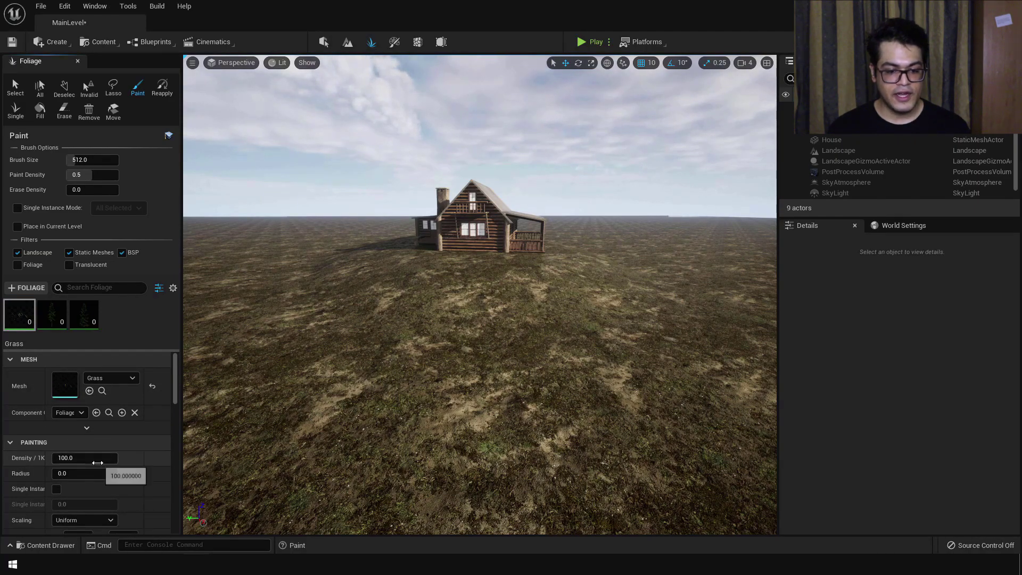
- Paint a test stroke of grass at density 100 in front of the cabin, inspect it and undo it
left_click_drag(466, 342, 607, 317)
key("w")
mouse_move(608, 316)
right_mouse_down()
mouse_move(608, 450)
mouse_move(636, 377)
mouse_move(554, 388)
mouse_move(525, 226)
right_mouse_up()
key("w")
key("s")
key("ctrl+z")
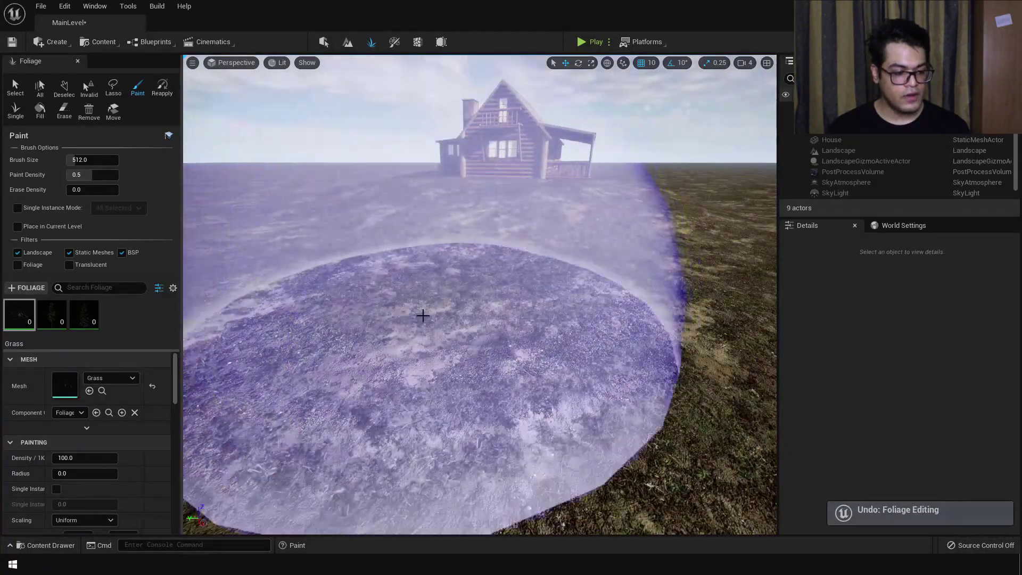
- Set the Grass foliage type's painting density to 300
left_click(93, 458)
key("BackSpace")
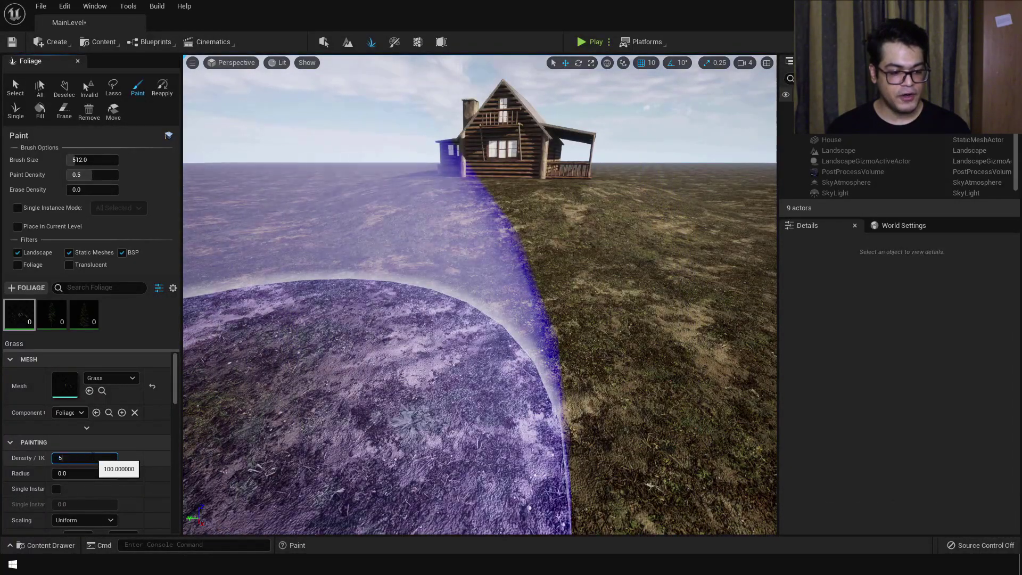
key("Return")
- Paint a test patch of the denser grass in front of the cabin, view it closely and undo it
left_click(467, 274)
mouse_move(467, 274)
right_mouse_down()
mouse_move(468, 251)
mouse_move(467, 303)
mouse_move(468, 235)
right_mouse_up()
key("w")
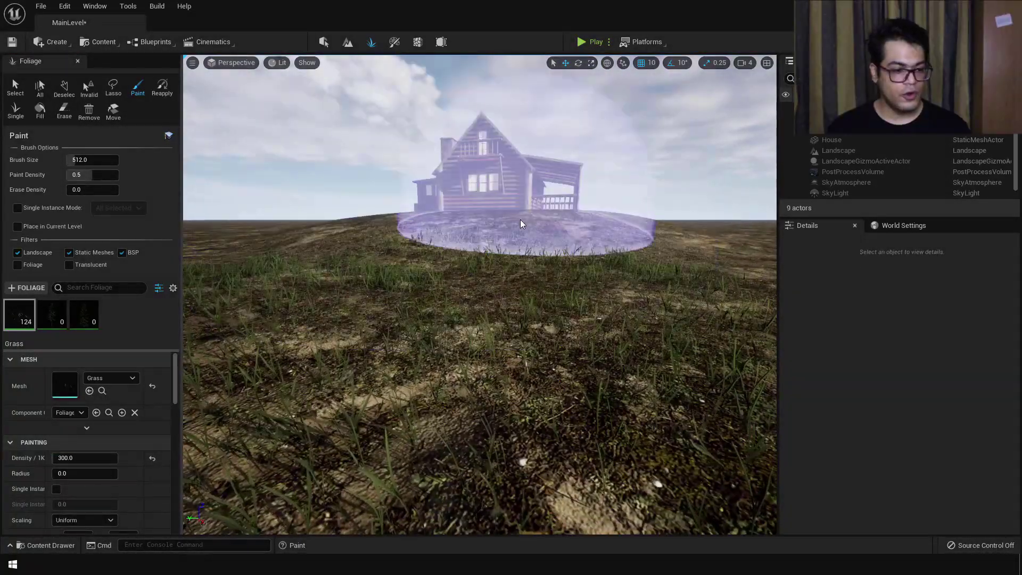
key("ctrl+z")
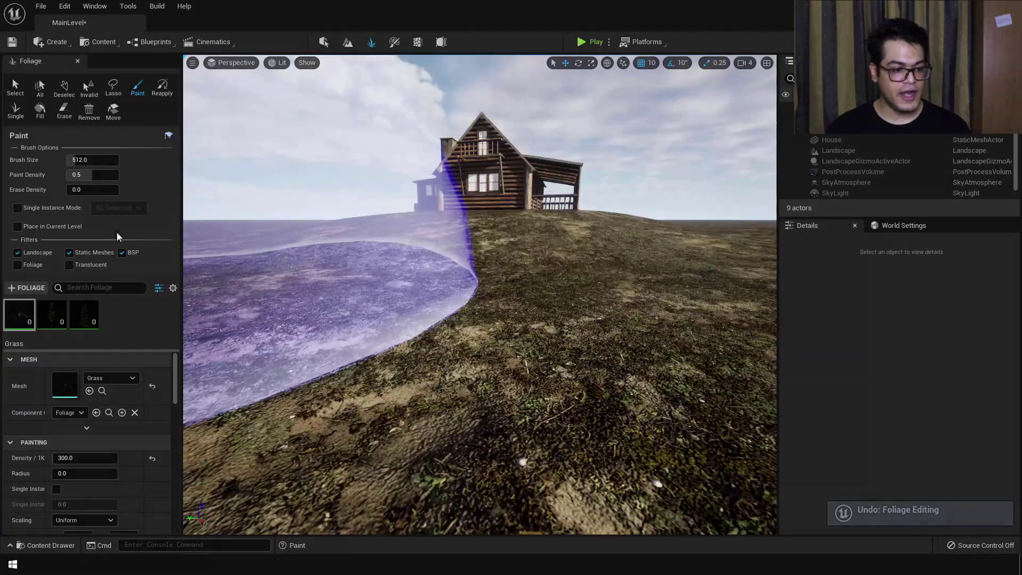
- Raise the brush's Paint Density to 1.0 and paint a patch of grass on the slope before the cabin
left_click_drag(92, 175, 119, 175)
left_click(469, 258)
mouse_move(469, 258)
right_mouse_down()
mouse_move(517, 239)
mouse_move(469, 197)
right_mouse_up()
key("w")
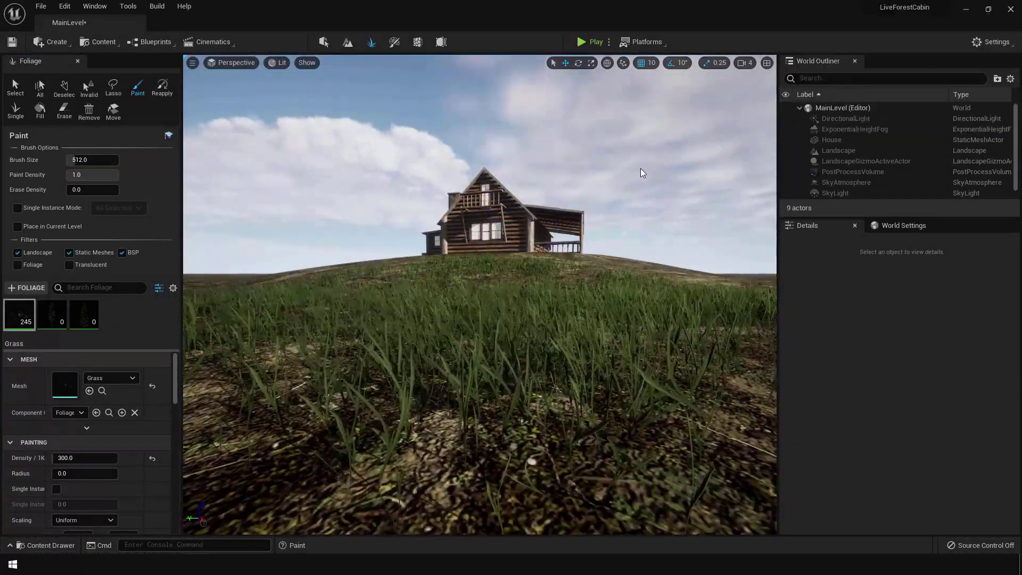
- Set the grass's minimum X scale to 0.6, paint a test patch before the cabin, inspect it and undo it
right_click_drag(641, 168, 640, 159)
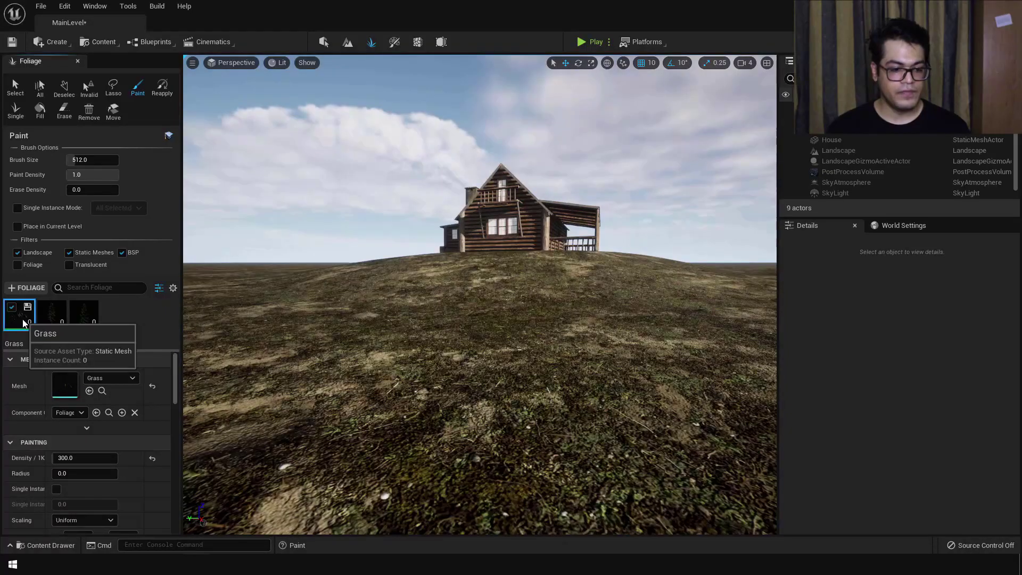
scroll(128, 459, "down", 5)
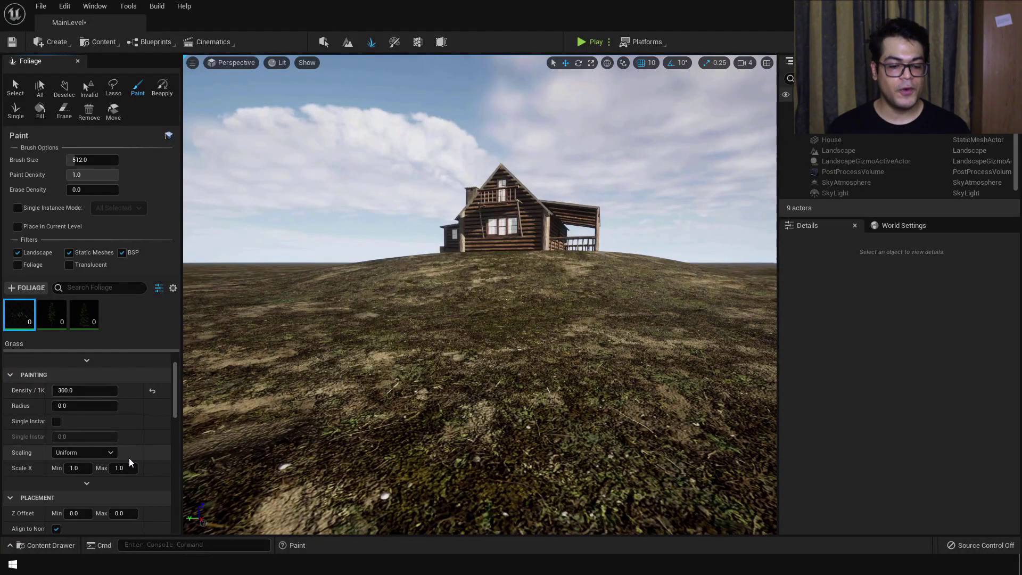
scroll(112, 469, "up", 2)
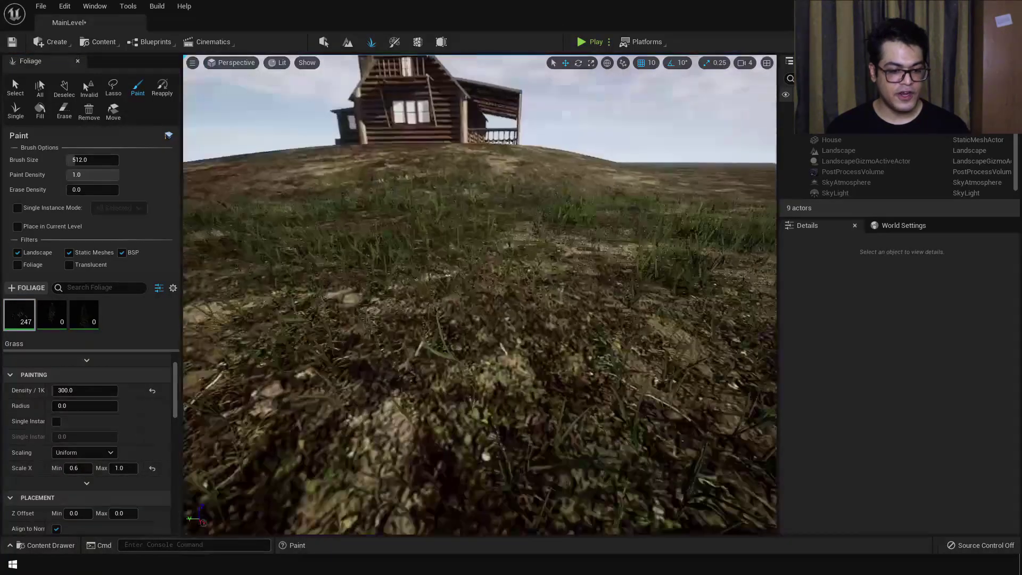
right_click_drag(662, 298, 662, 260)
key("ctrl+z")
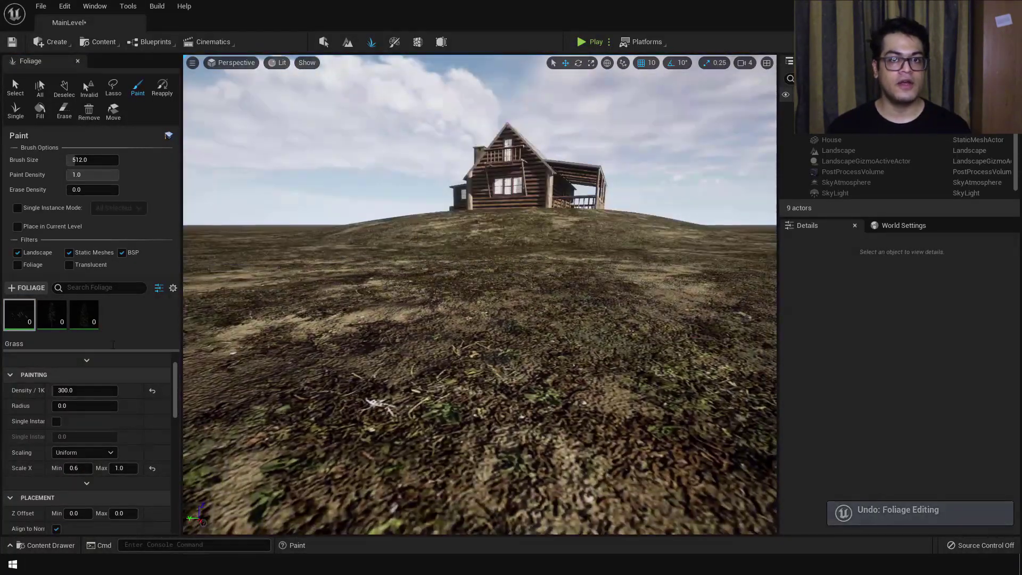
- Try a grass density of 400 with a test patch on the slope before the cabin and undo the patch
left_click(93, 391)
type("400")
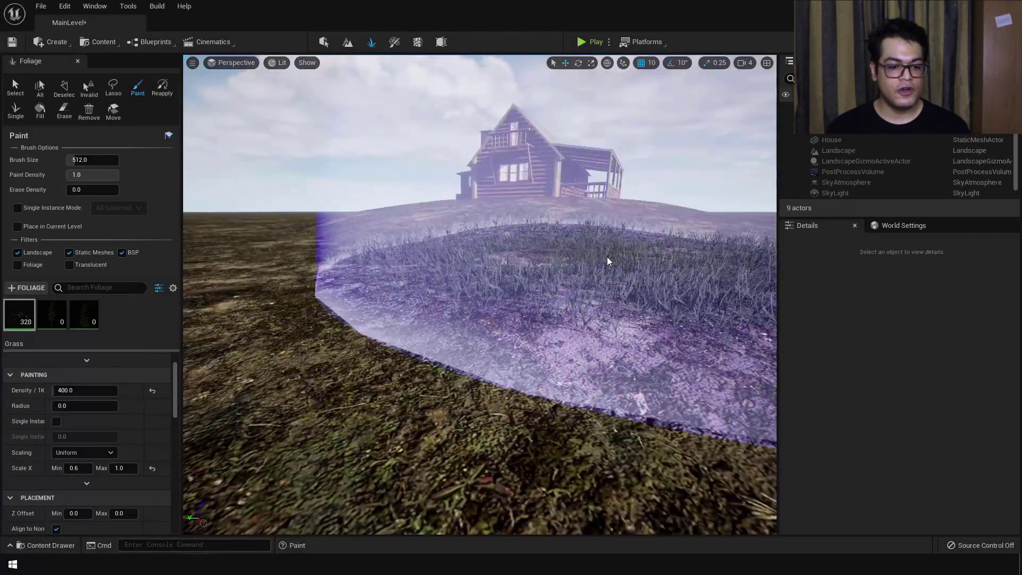
key("ctrl+z")
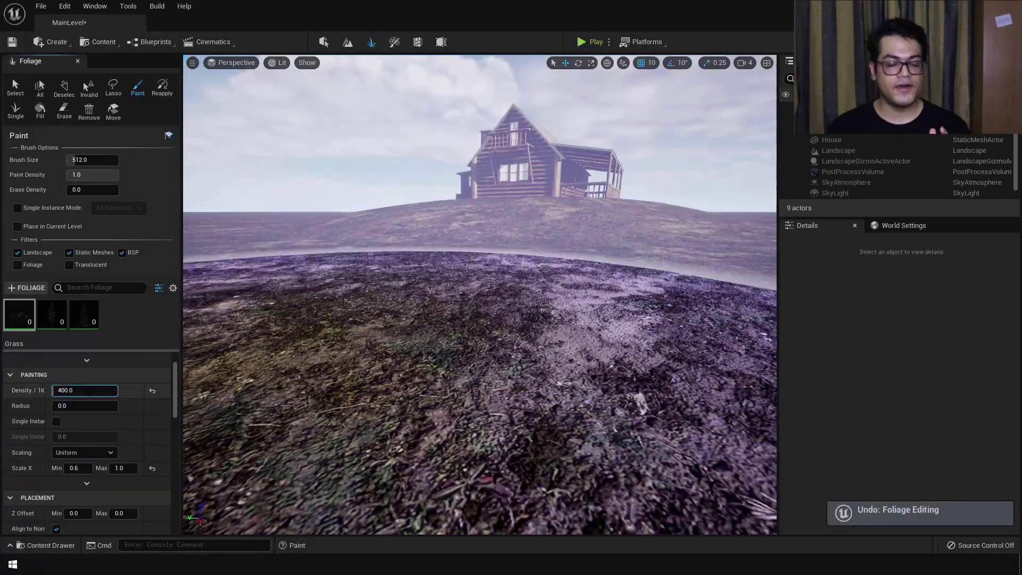
- Set the grass density to 500 and paint grass over the ground around the cabin and the slope before it
left_click(85, 390)
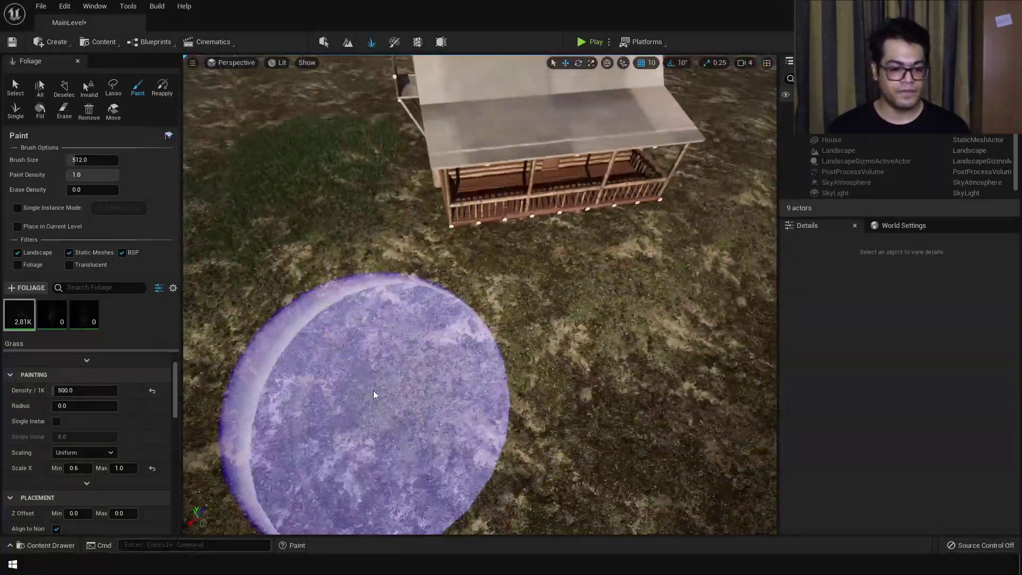
left_click_drag(374, 393, 616, 370)
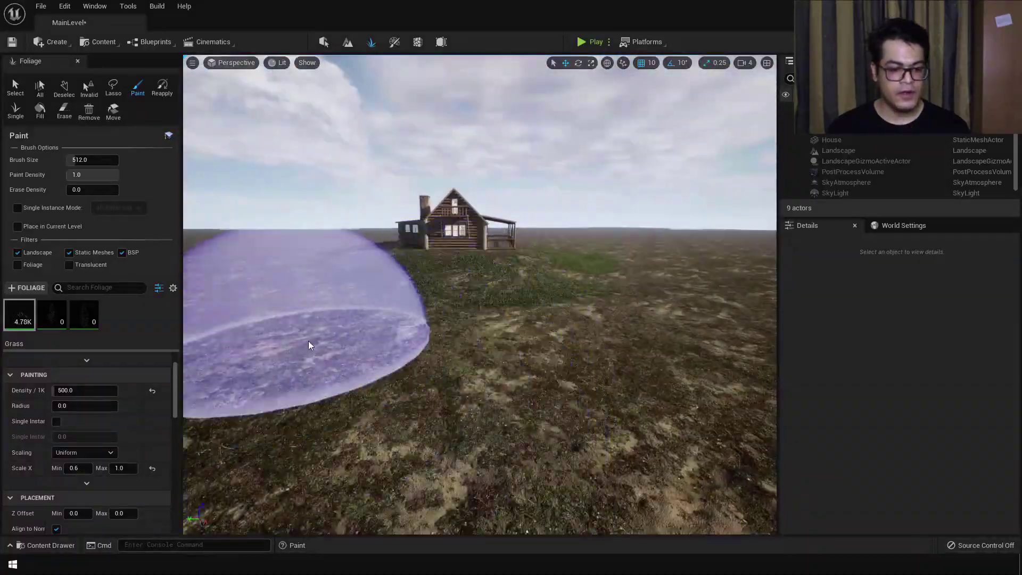
mouse_move(296, 343)
left_mouse_down()
mouse_move(401, 338)
mouse_move(660, 276)
mouse_move(222, 317)
mouse_move(346, 264)
mouse_move(320, 254)
left_mouse_up()
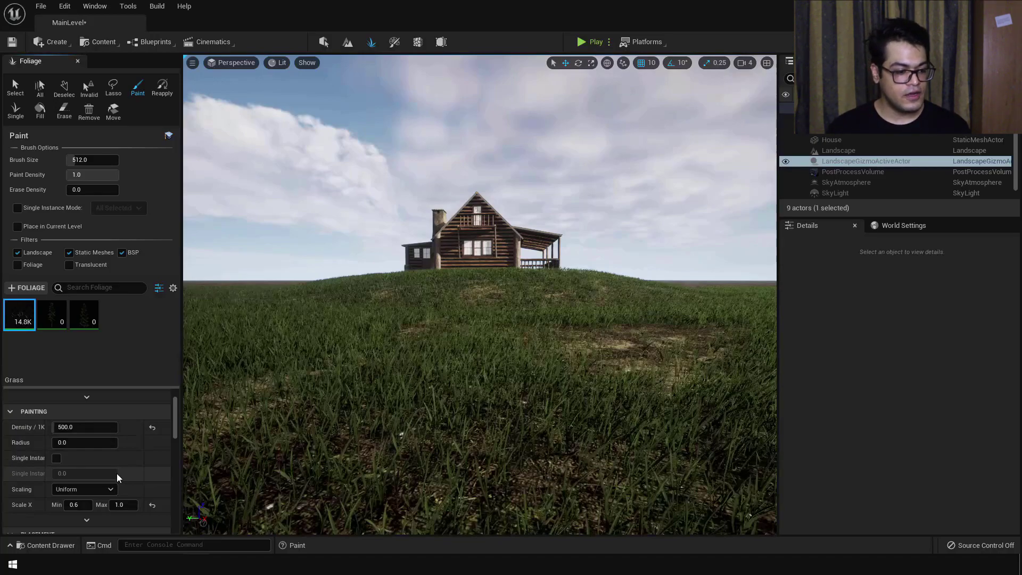
- Turn the grass's Cast Shadow off and on to compare the look, leaving it enabled
scroll(116, 474, "down", 5)
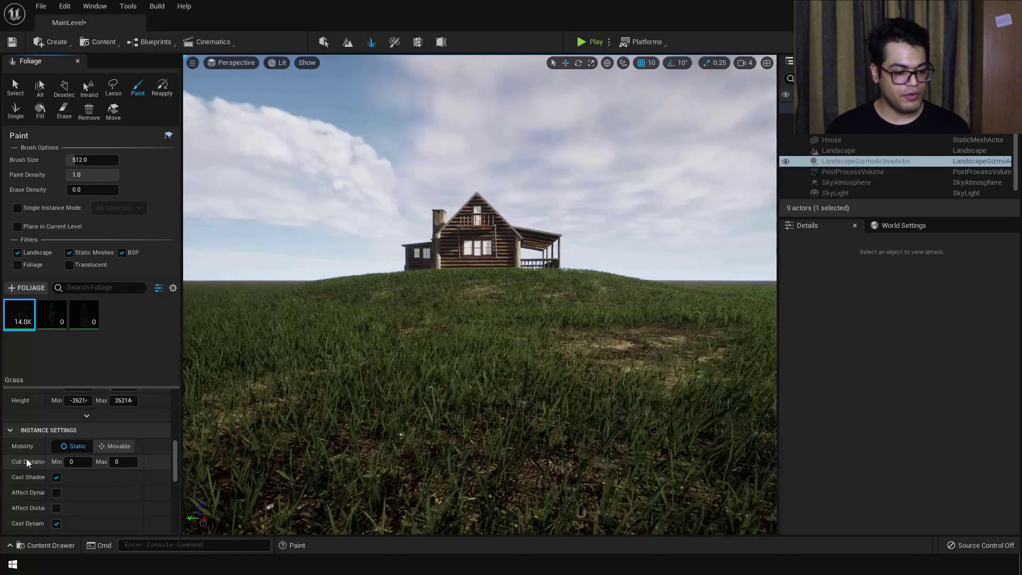
left_click(56, 478)
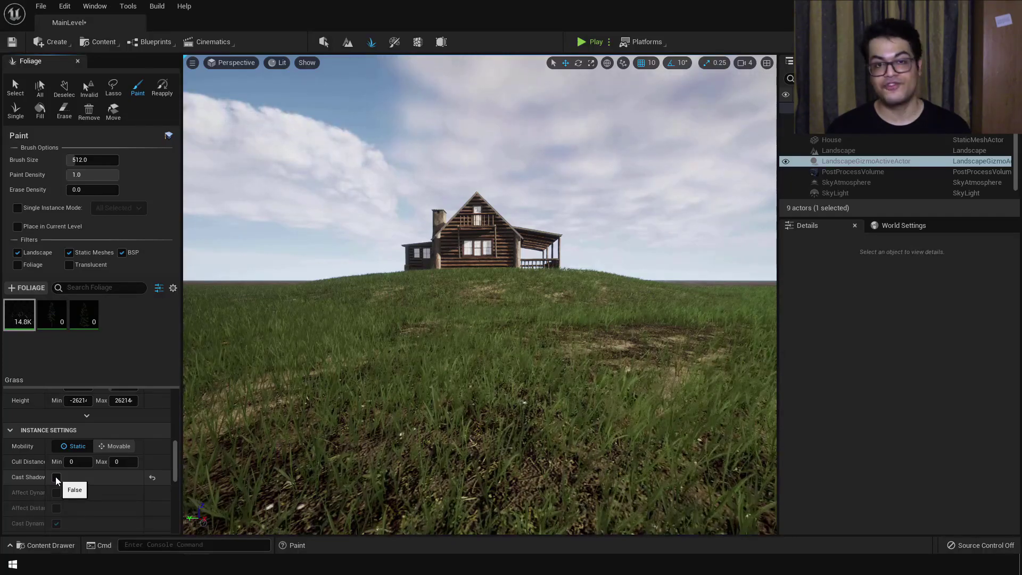
left_click(56, 478)
left_click(57, 478)
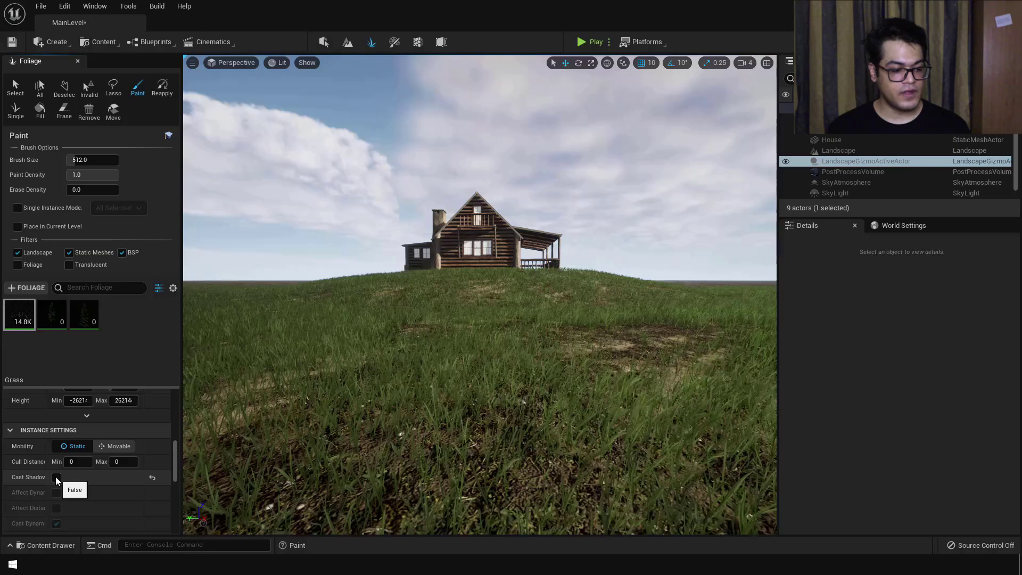
left_click(56, 478)
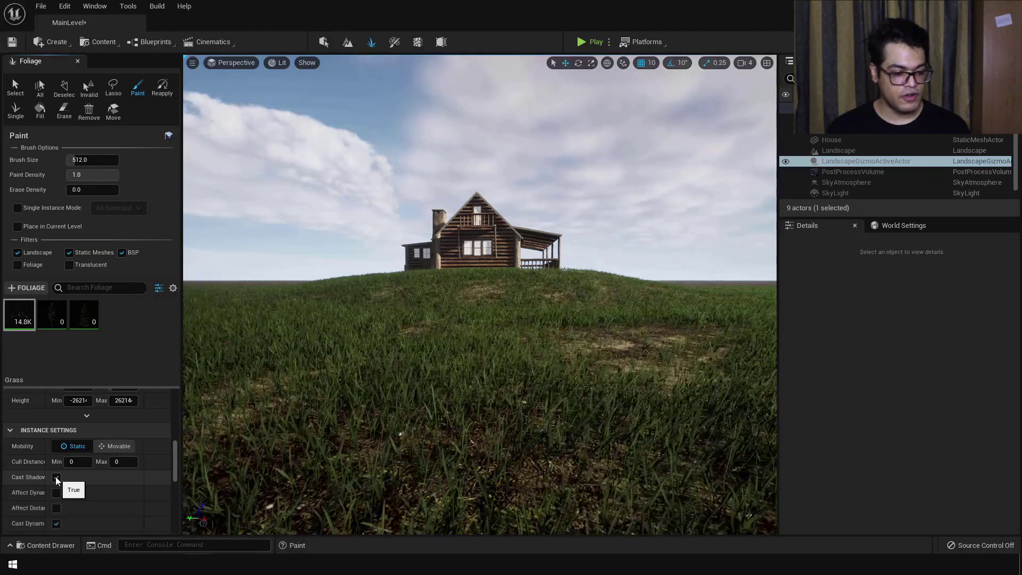
- Try a grass cull distance of 1000 minimum and 1000 maximum, moving through the field to check where the grass disappears
scroll(80, 481, "up", 2)
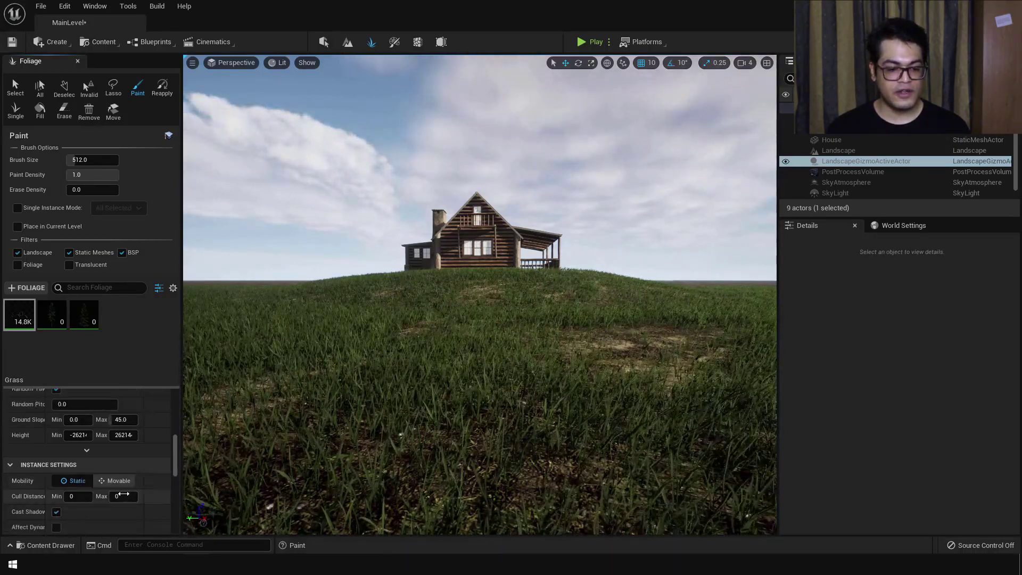
mouse_move(33, 498)
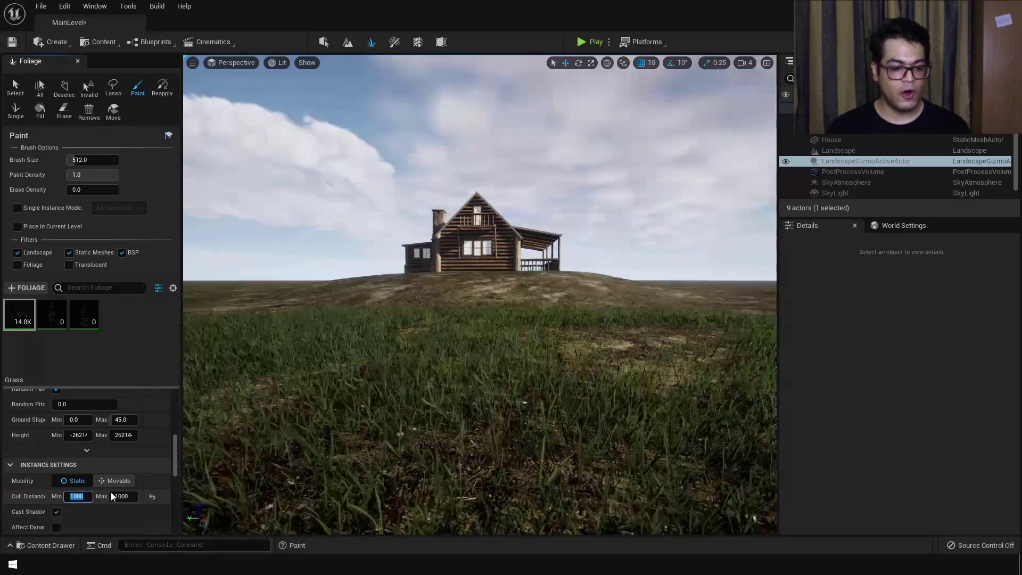
left_click(132, 493)
right_click_drag(480, 319, 479, 275)
key("w")
key("s")
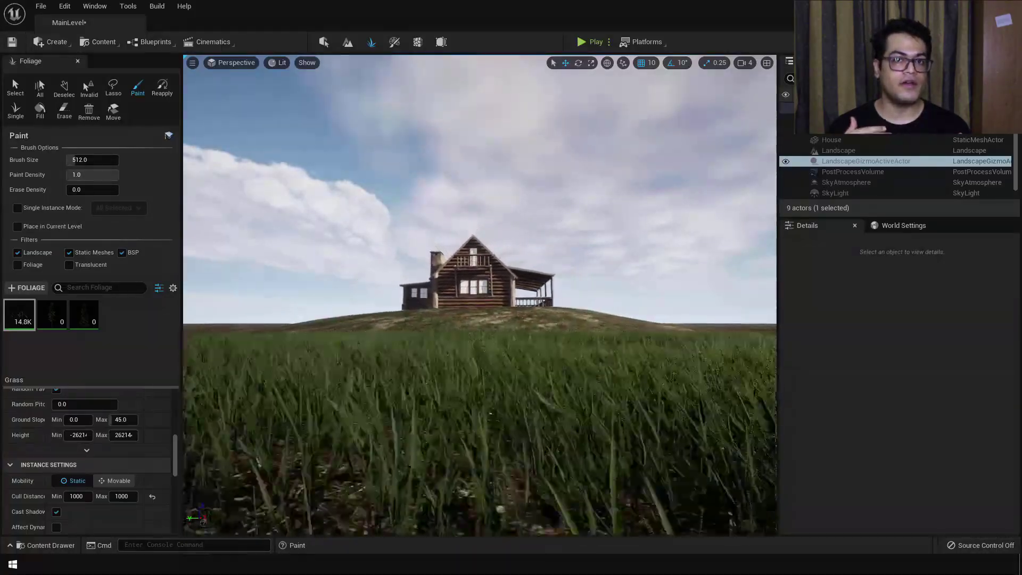
key("w")
key("s")
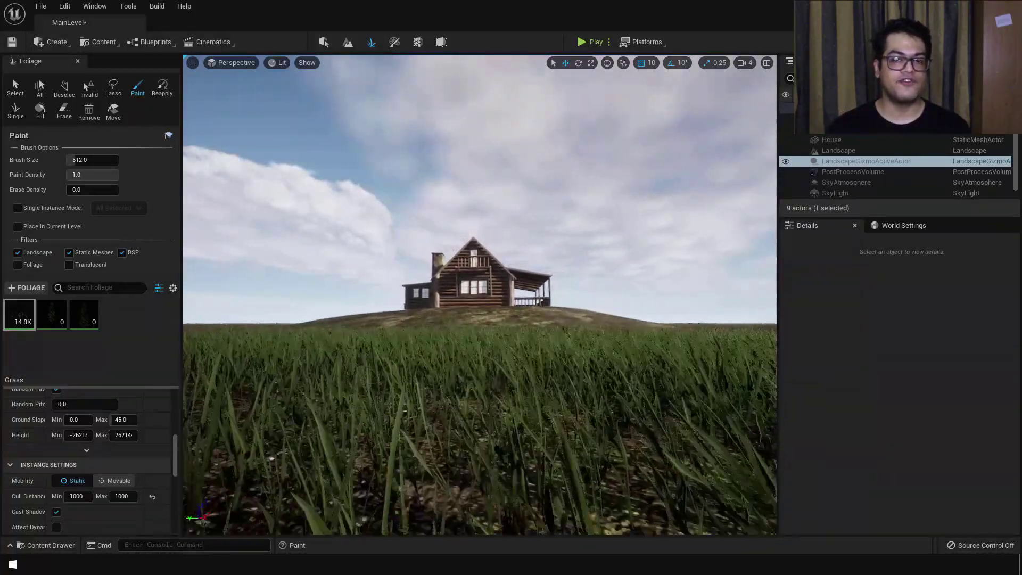
key("w")
right_click_drag(480, 274, 479, 309)
key("s")
- Set the grass's minimum cull distance to 2000
right_click_drag(322, 484, 321, 470)
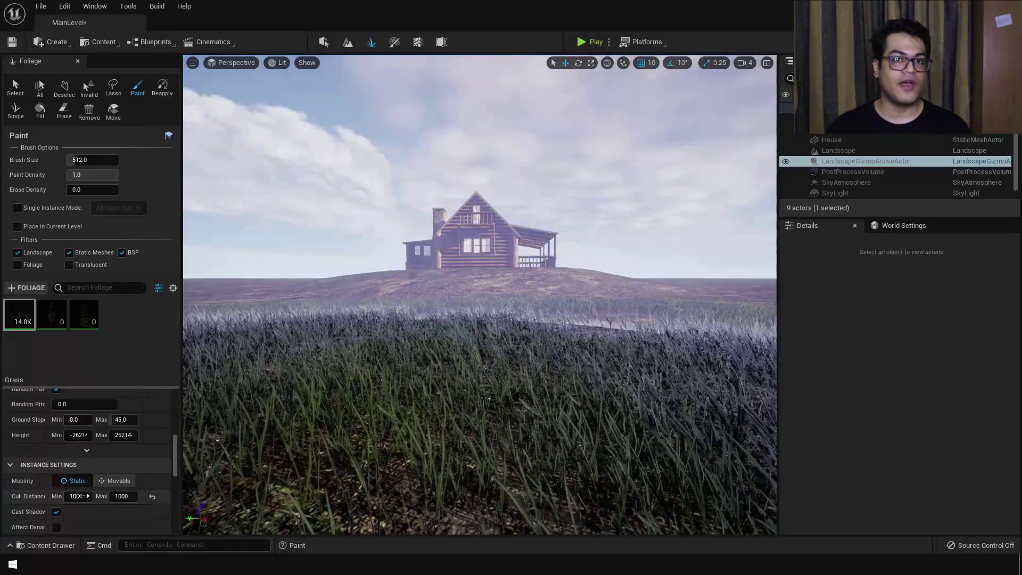
type("0")
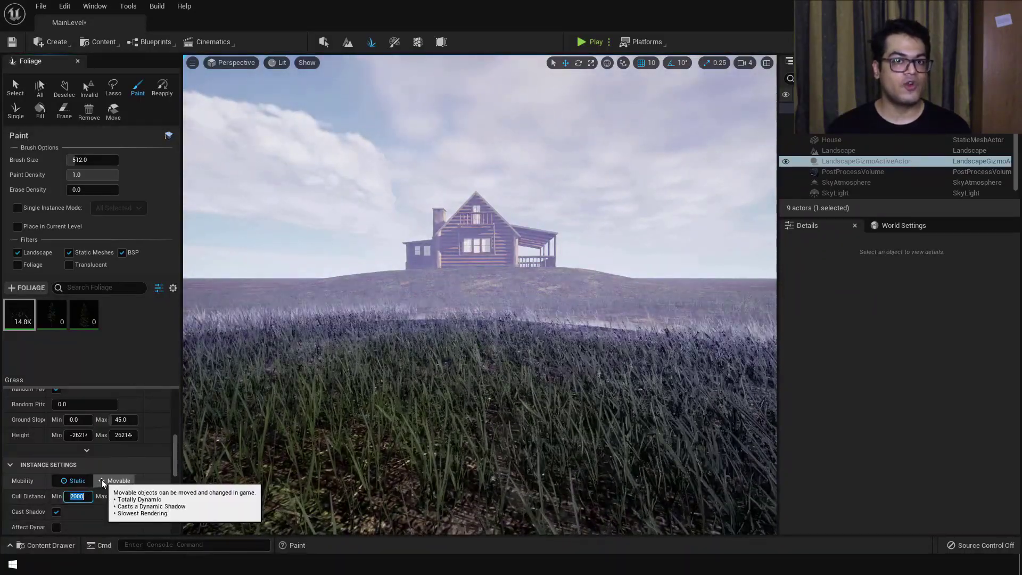
key("Return")
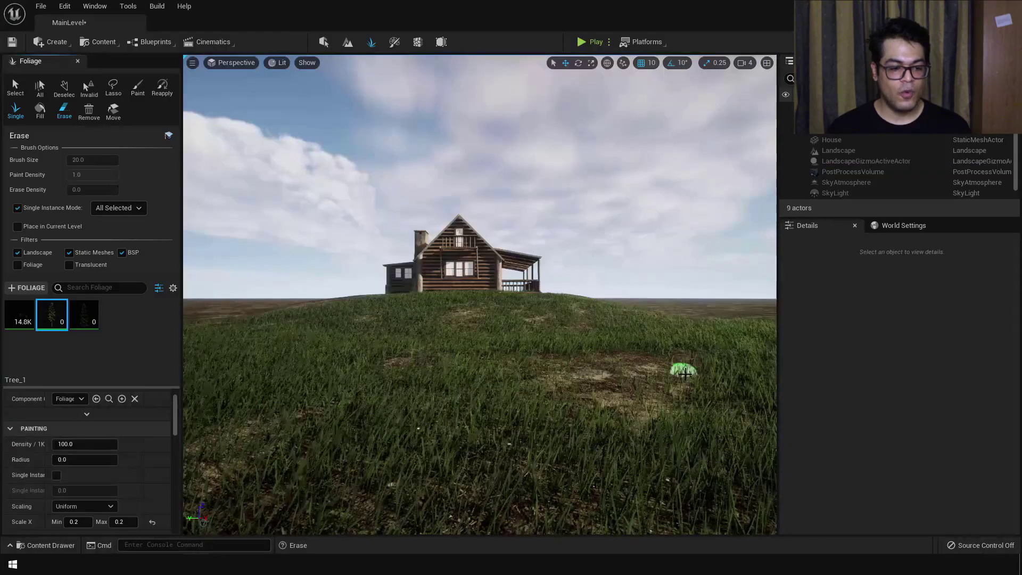
- Place single Tree_1 instances one by one in front of, beside and behind the cabin
left_click(267, 363)
left_click(298, 455)
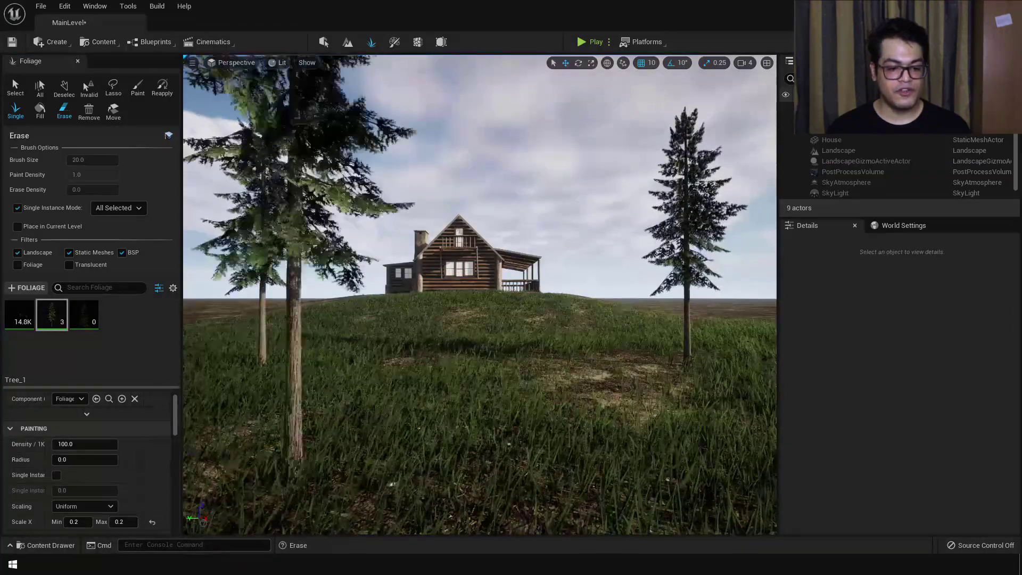
left_click(692, 473)
left_click(371, 318)
right_click_drag(371, 318, 461, 339)
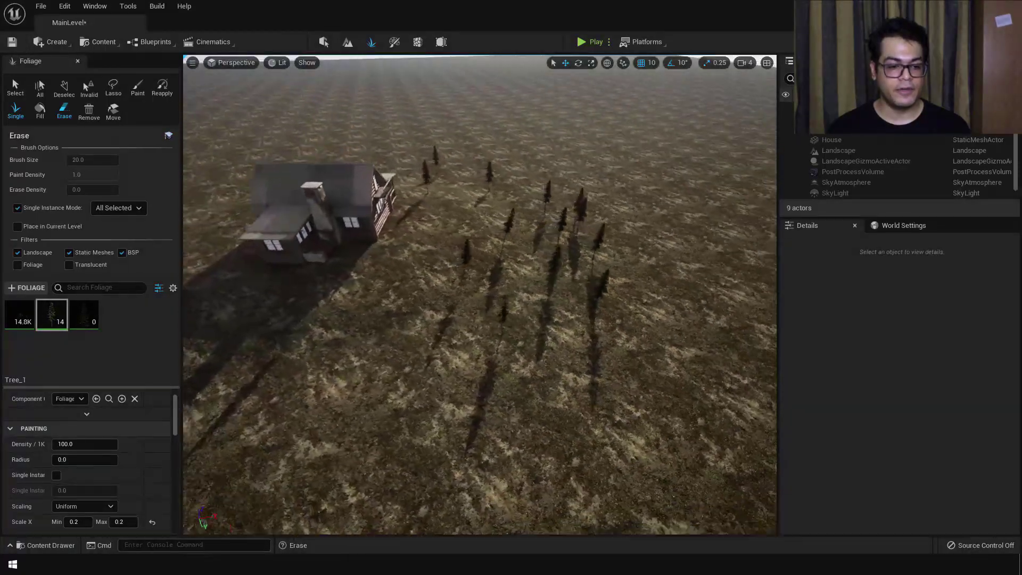
right_click_drag(404, 325, 341, 328)
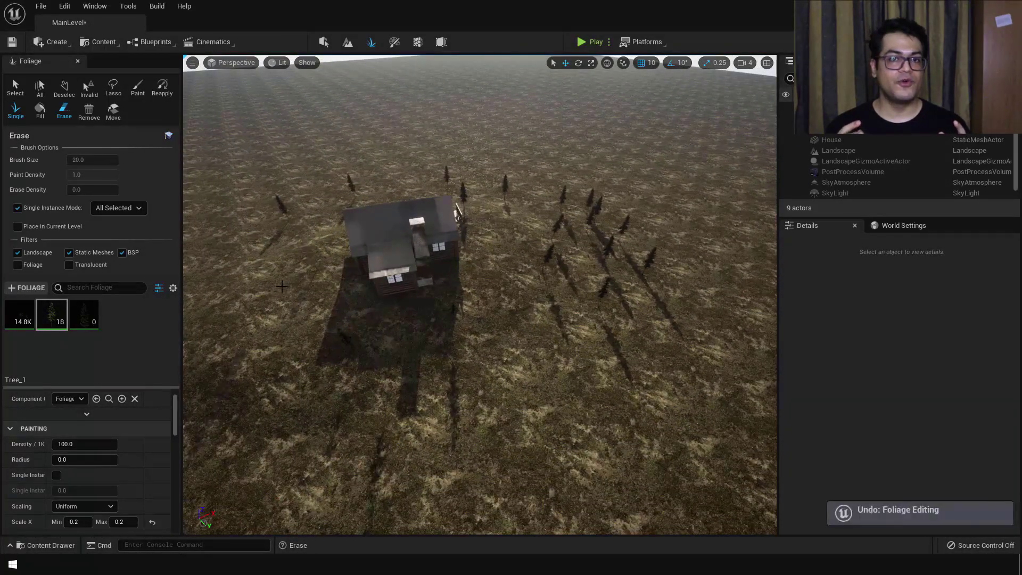
- Flatten the landscape beside the cabin using the Flatten sculpt tool with a brush size of about 470
right_click_drag(282, 287, 250, 234)
left_click(347, 42)
left_click(65, 106)
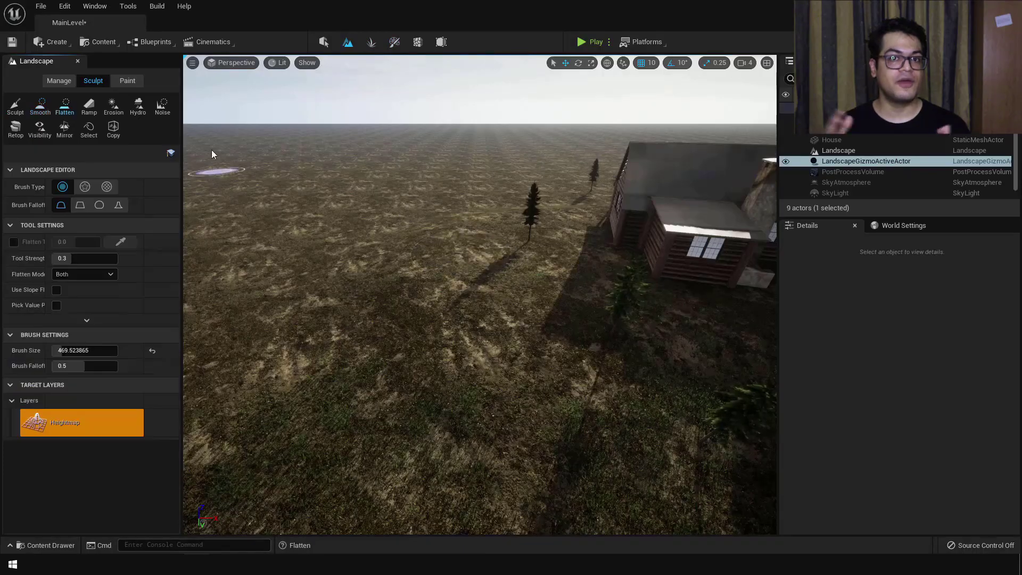
mouse_move(212, 154)
left_mouse_down()
mouse_move(383, 283)
mouse_move(507, 216)
left_mouse_up()
right_click_drag(430, 215, 493, 320)
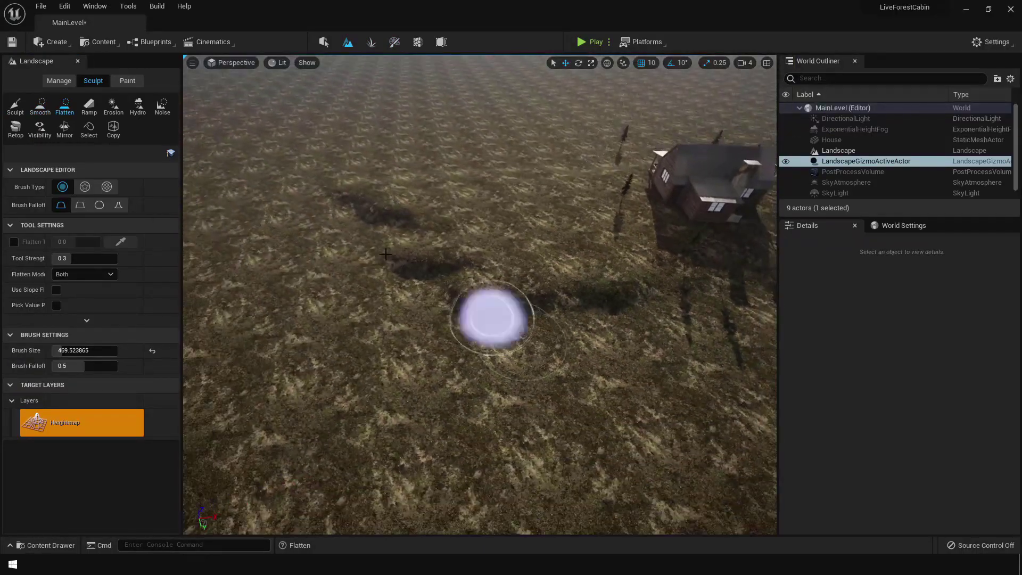
- Enlarge the Flatten brush to about 1260 and raise a broad area of terrain around the cabin
left_click_drag(68, 349, 84, 350)
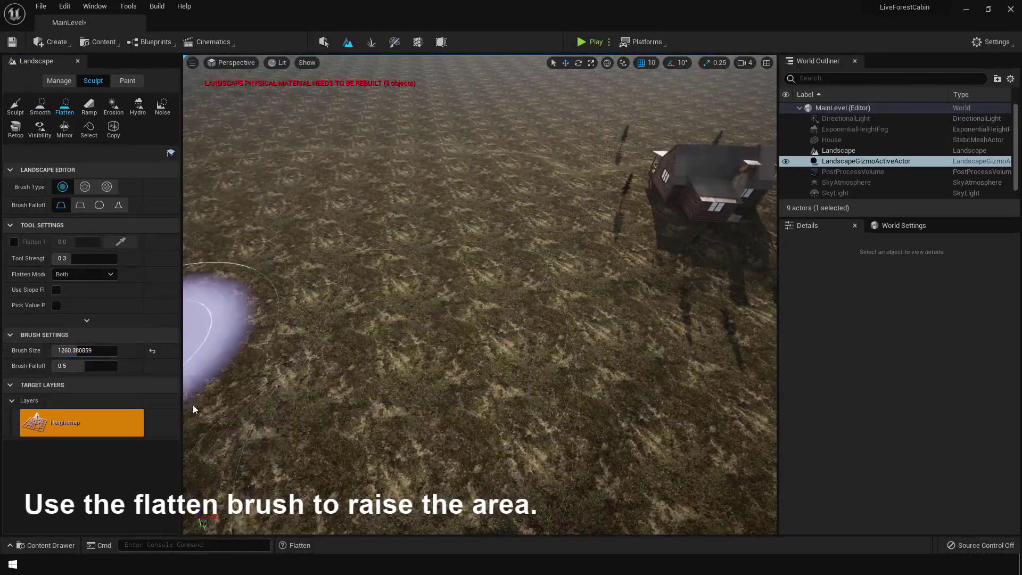
right_click_drag(456, 276, 501, 298)
left_click_drag(456, 276, 588, 461)
right_click_drag(588, 461, 702, 464)
left_click_drag(235, 236, 285, 142)
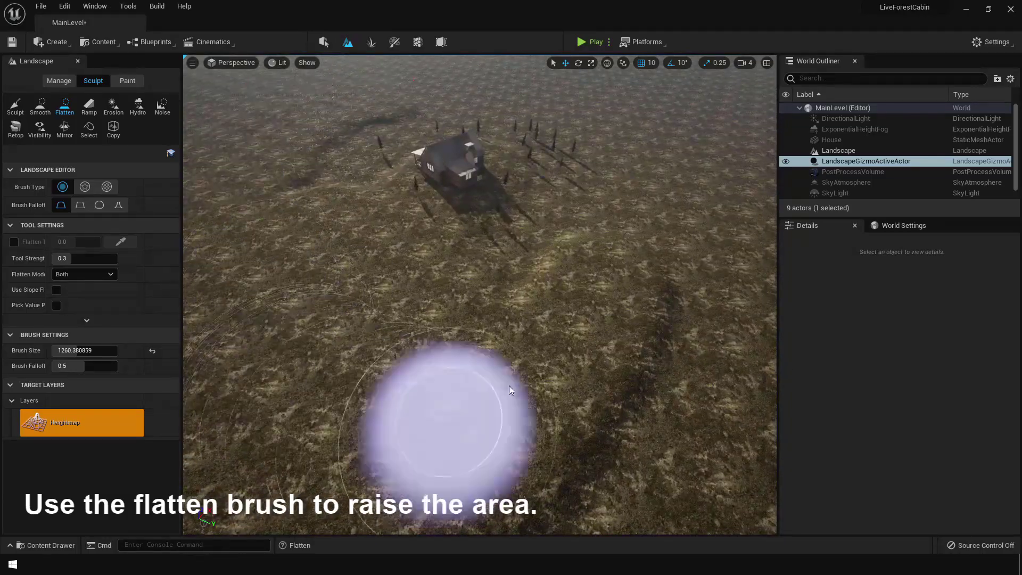
mouse_move(511, 388)
right_mouse_down()
mouse_move(707, 240)
mouse_move(411, 253)
right_mouse_up()
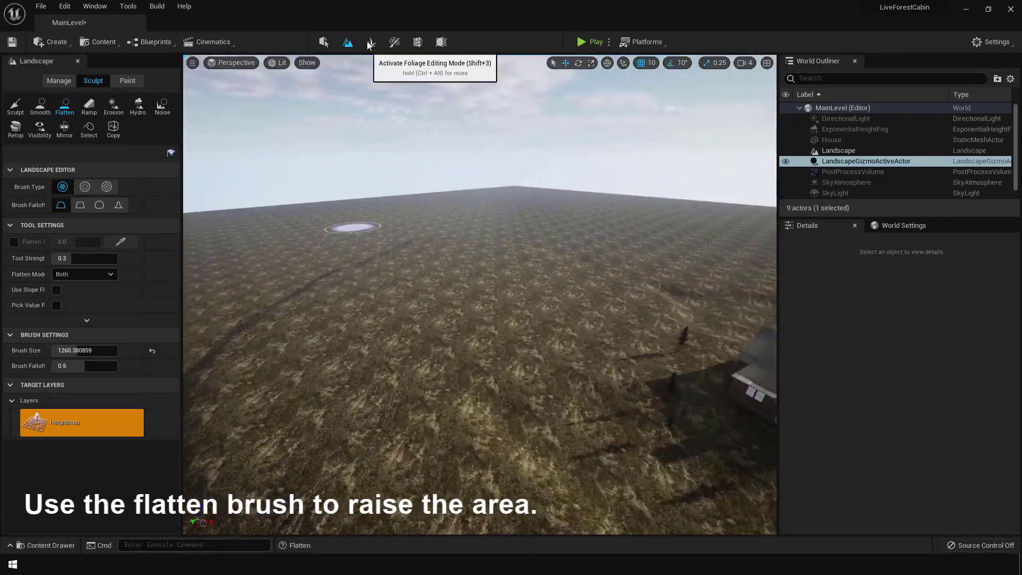
- Switch back to foliage painting, test both tree types at density 10 on the open ground and undo the clump
left_click(371, 42)
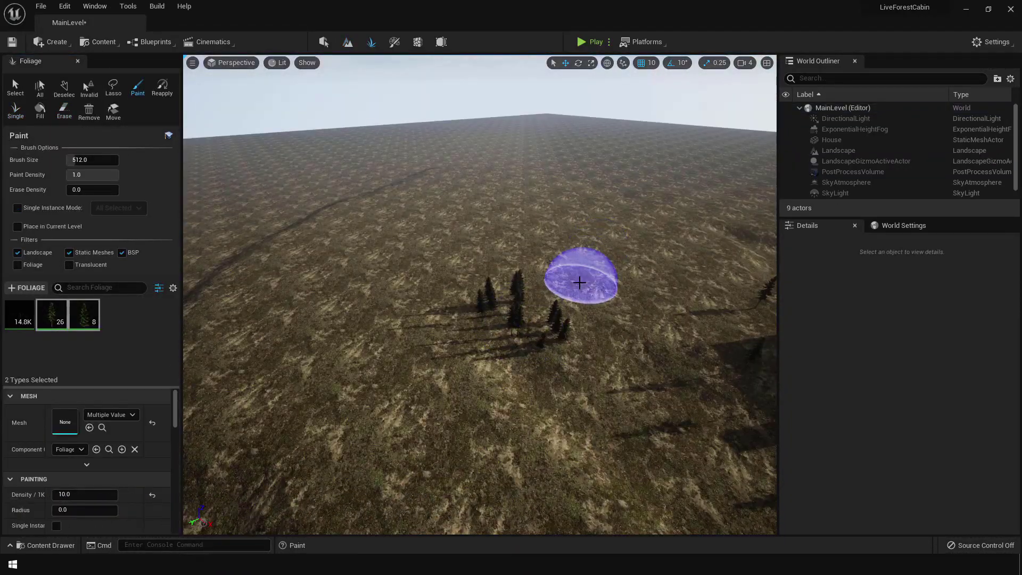
key("ctrl+z")
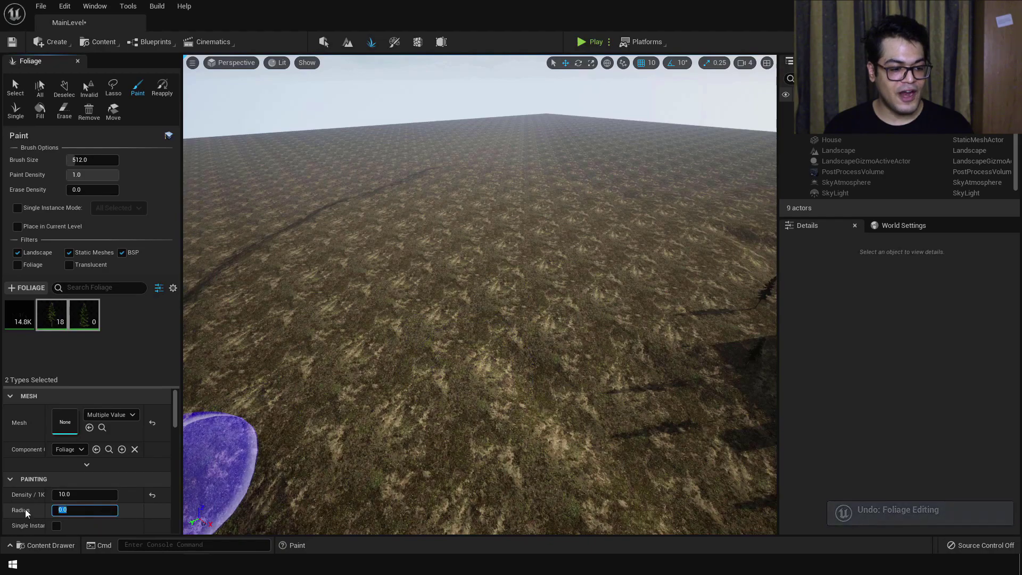
- Try a radius of 10 for both tree types with a test clump and undo the clump
type("10")
key("Return")
left_click(434, 319)
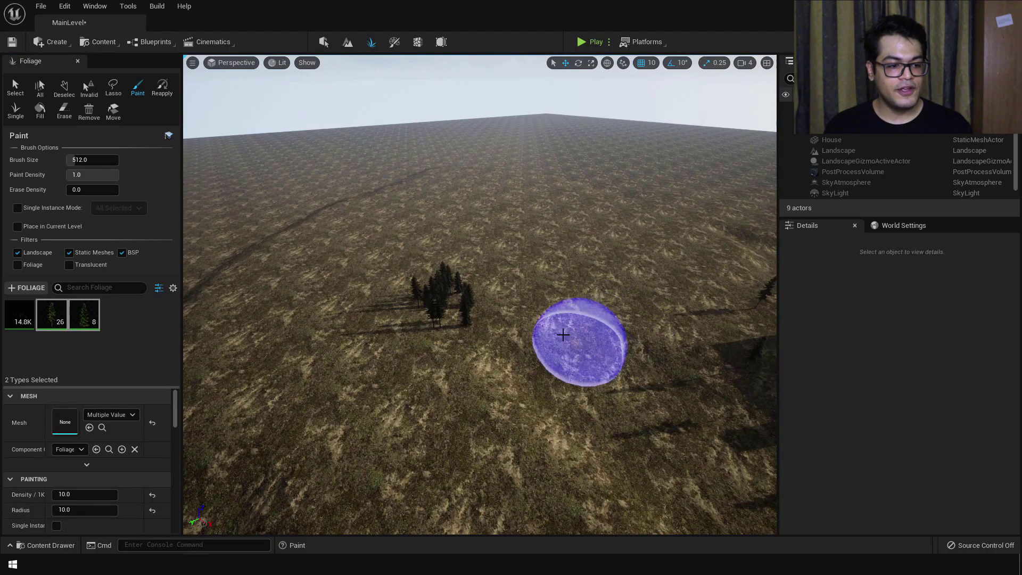
key("ctrl+z")
- Raise both tree types' radius to 20 and then 40, undoing the test clumps
left_click(84, 511)
type("20")
key("Return")
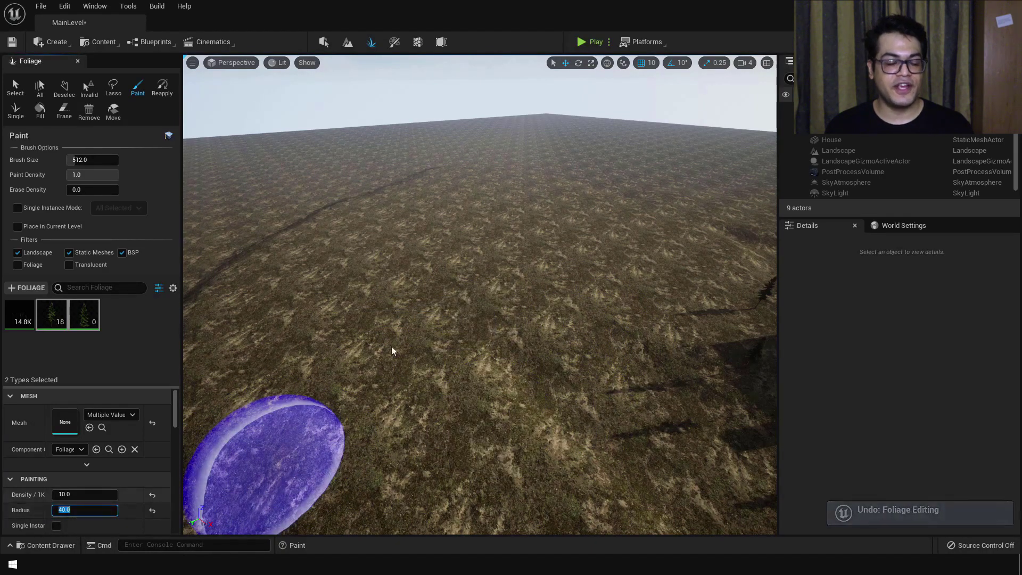
left_click(490, 314)
key("ctrl+z")
- Enlarge the foliage brush to about 2624 and paint large stands of both tree types on the open land near the cabin
left_click_drag(76, 160, 101, 160)
left_click(471, 286)
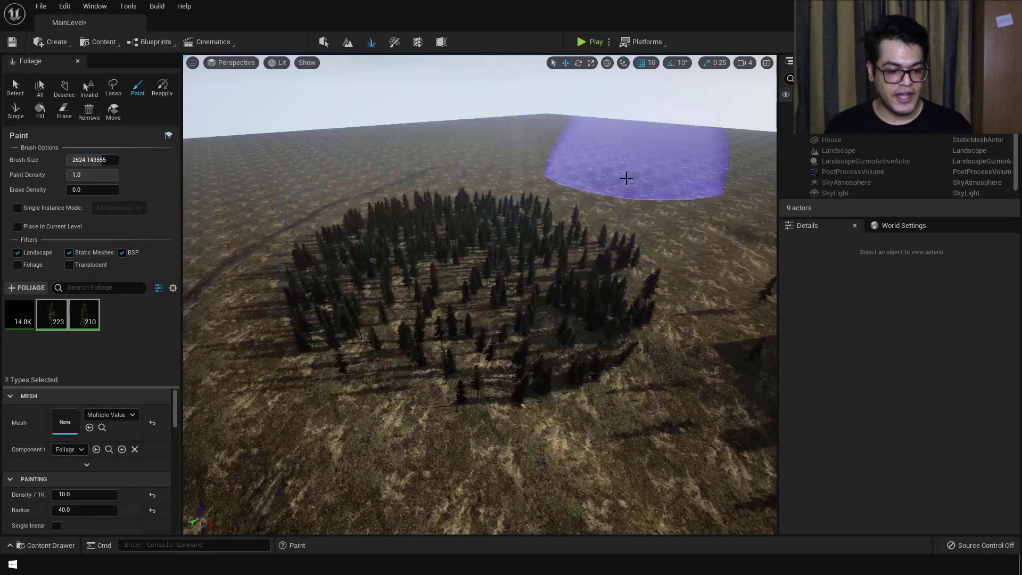
mouse_move(626, 179)
right_mouse_down()
mouse_move(642, 250)
mouse_move(626, 239)
right_mouse_up()
left_click(691, 119)
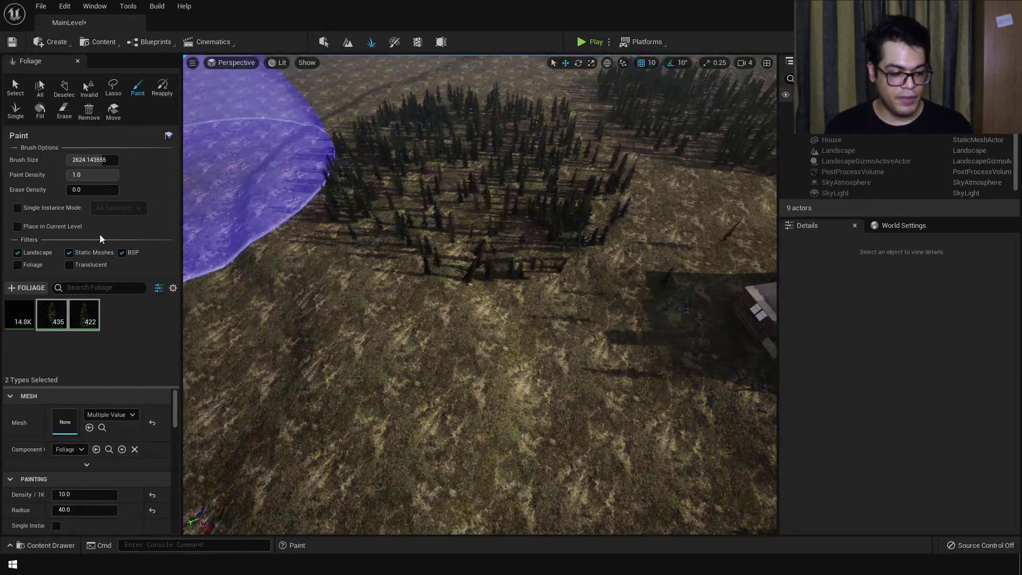
- Reduce the foliage brush to about 802 and erase a strip of trees through the painted forest
left_click_drag(101, 160, 79, 159)
left_click(64, 111)
left_click_drag(430, 159, 529, 133)
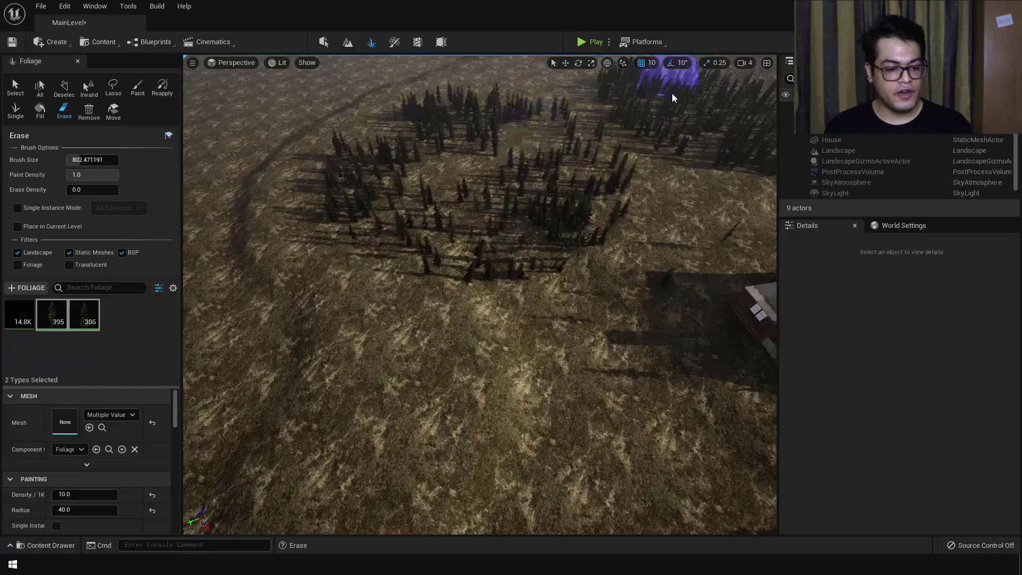
- Erase more of both tree types from the painted forest and the open land around the cabin
mouse_move(742, 149)
left_mouse_down()
mouse_move(316, 262)
mouse_move(375, 164)
left_mouse_up()
mouse_move(376, 164)
right_mouse_down()
mouse_move(452, 187)
mouse_move(527, 186)
mouse_move(532, 90)
right_mouse_up()
mouse_move(532, 186)
right_mouse_down()
mouse_move(426, 130)
mouse_move(442, 223)
mouse_move(479, 277)
right_mouse_up()
left_click_drag(608, 154, 656, 186)
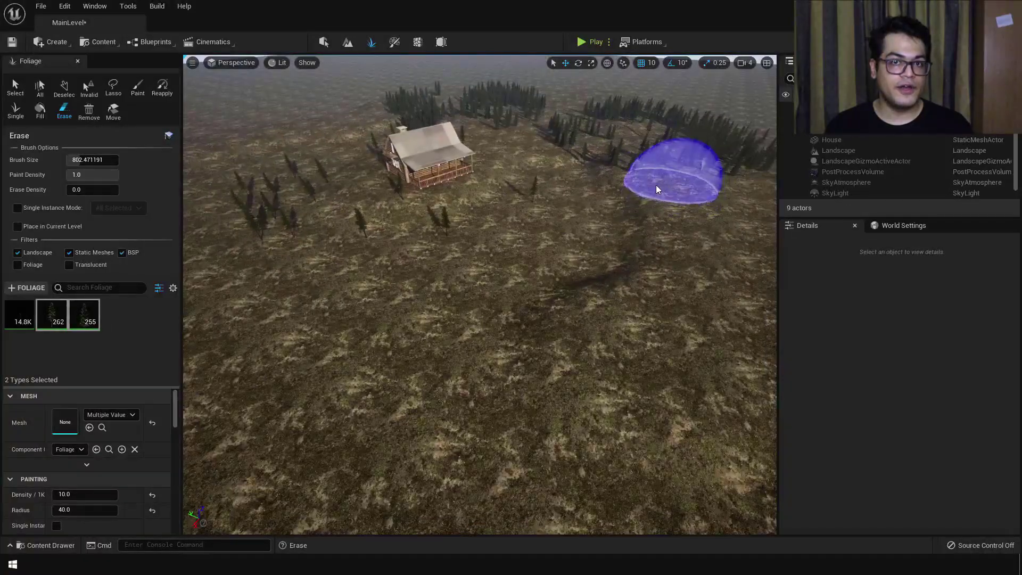
- Paint both tree types sparsely over the open land in front of the cabin with the paint density at 0.43
left_click(136, 89)
left_click_drag(102, 176, 88, 175)
mouse_move(609, 314)
left_mouse_down()
mouse_move(481, 401)
mouse_move(768, 307)
mouse_move(234, 298)
left_mouse_up()
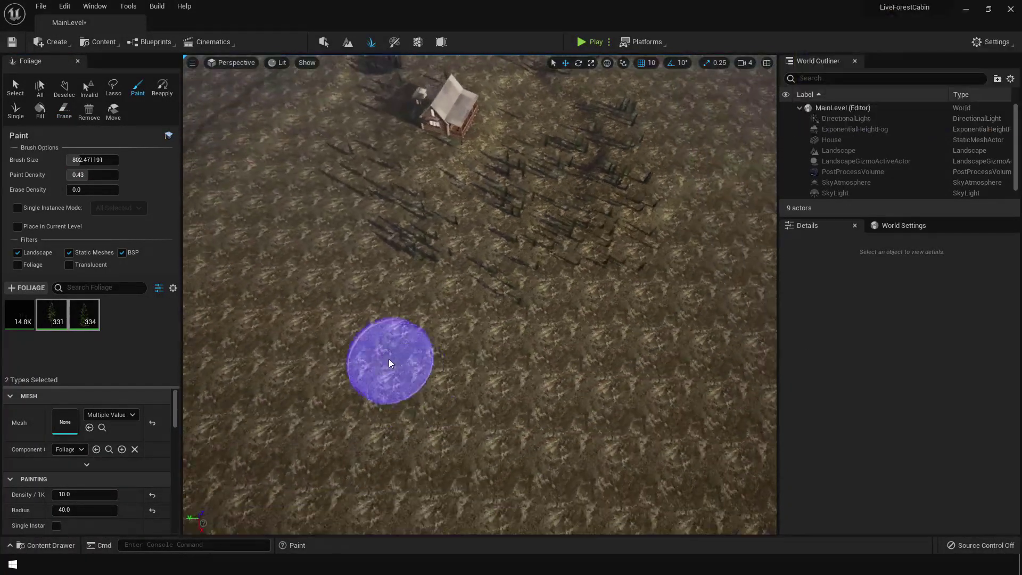
mouse_move(390, 363)
left_mouse_down()
mouse_move(285, 114)
mouse_move(316, 138)
left_mouse_up()
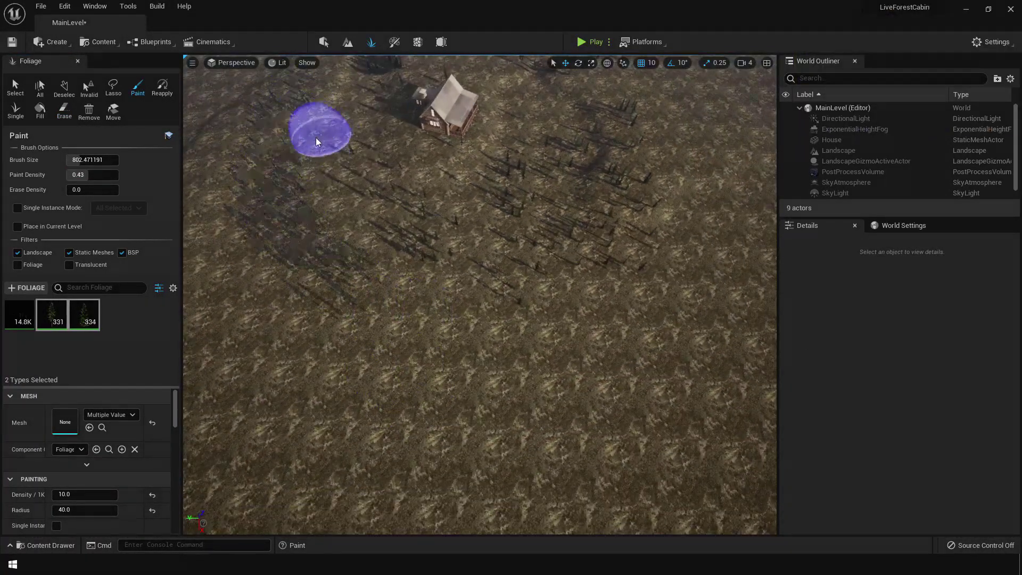
key("ctrl+z")
mouse_move(263, 330)
left_mouse_down()
mouse_move(353, 112)
mouse_move(328, 429)
left_mouse_up()
- Place the S_Mossy_Rocks_tk3vefefa_lod3 mesh in the grass in front of the cabin and set its scale to 2
right_click_drag(388, 299, 404, 300)
key("w")
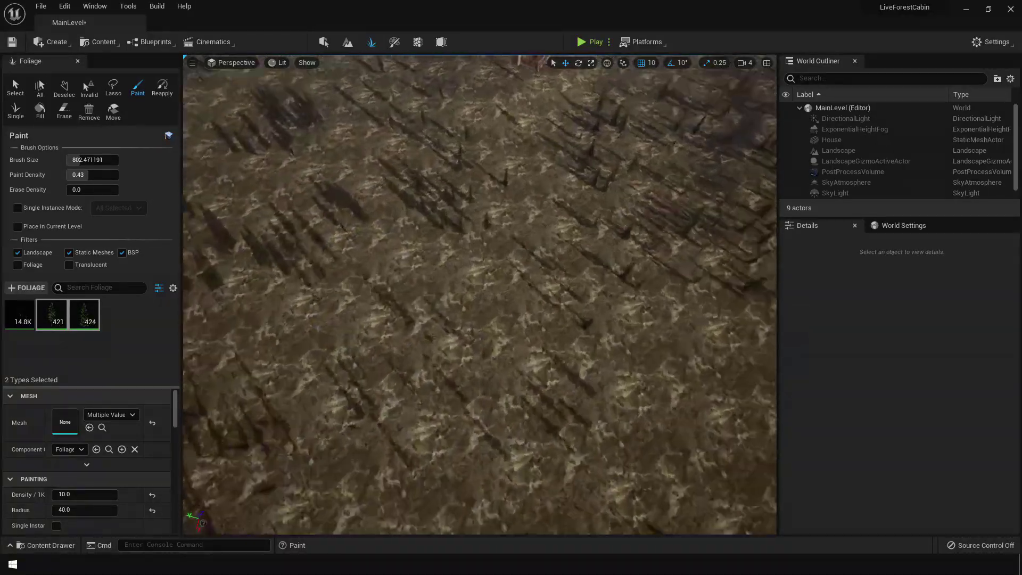
key("w")
right_click_drag(480, 295, 480, 154)
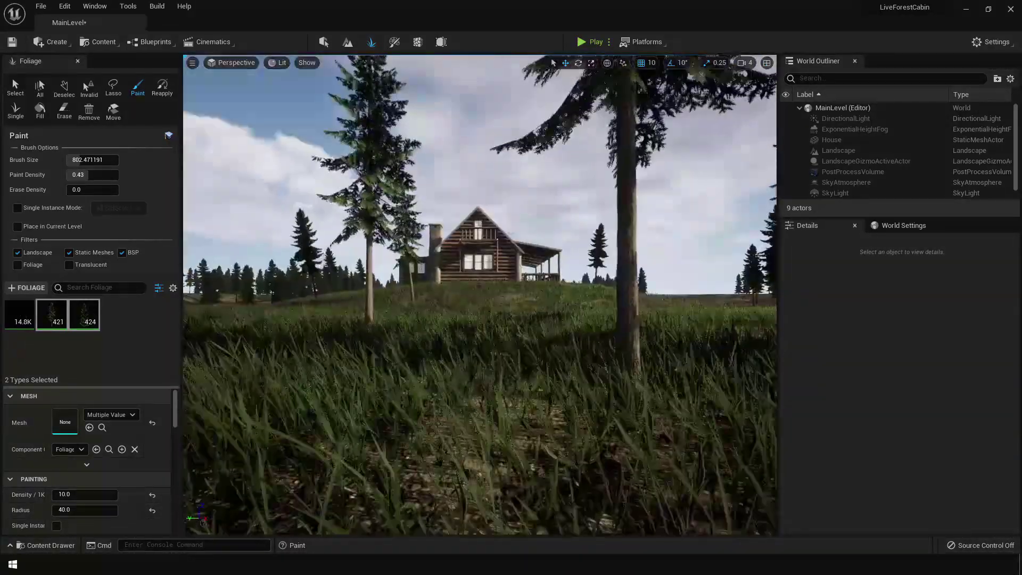
right_click_drag(479, 228, 479, 237)
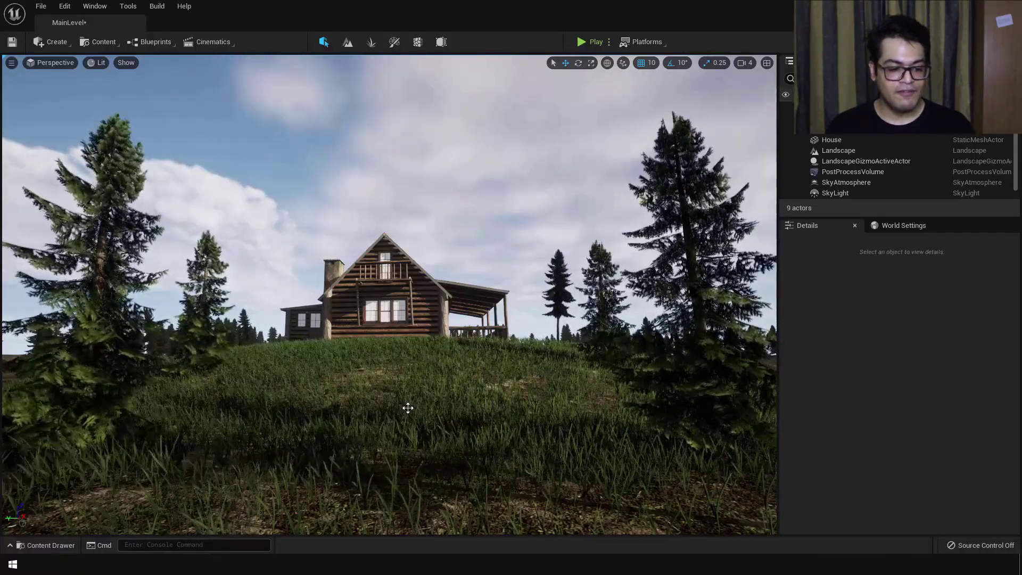
key("ctrl+space")
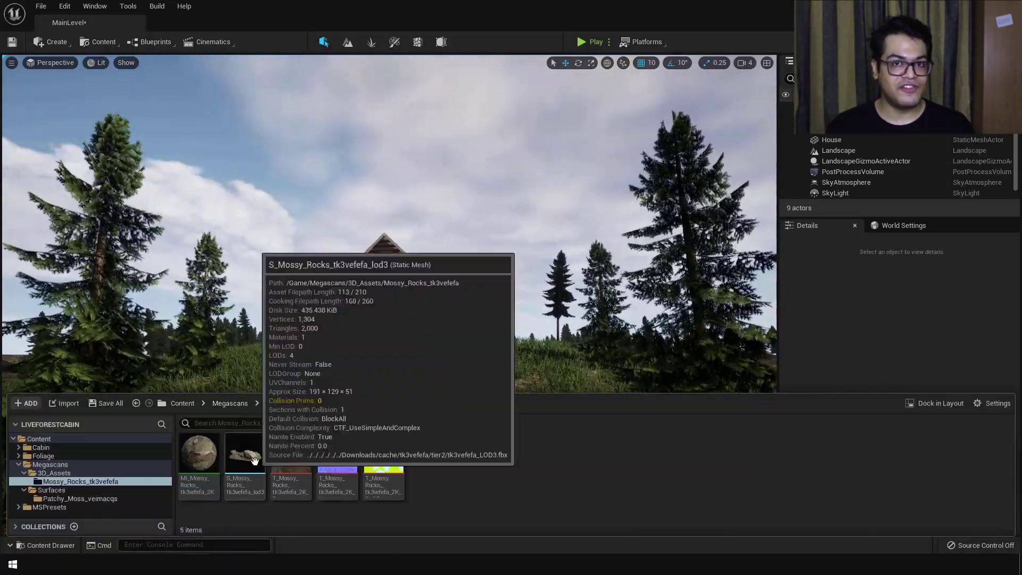
left_click_drag(254, 460, 181, 480)
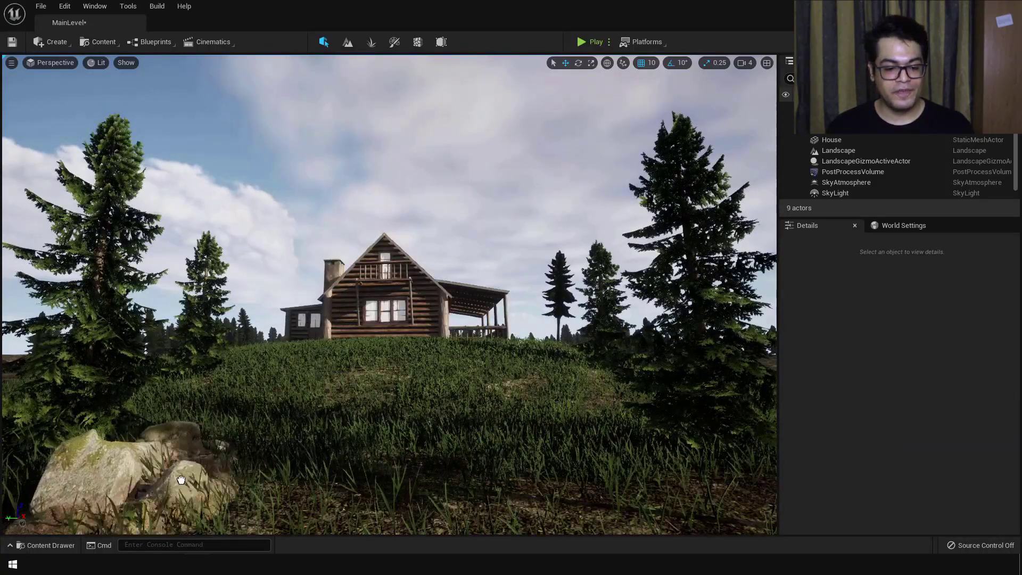
mouse_move(611, 447)
left_mouse_down()
mouse_move(584, 474)
mouse_move(600, 478)
mouse_move(605, 456)
left_mouse_up()
left_click(865, 374)
type("2")
key("Return")
key("Escape")
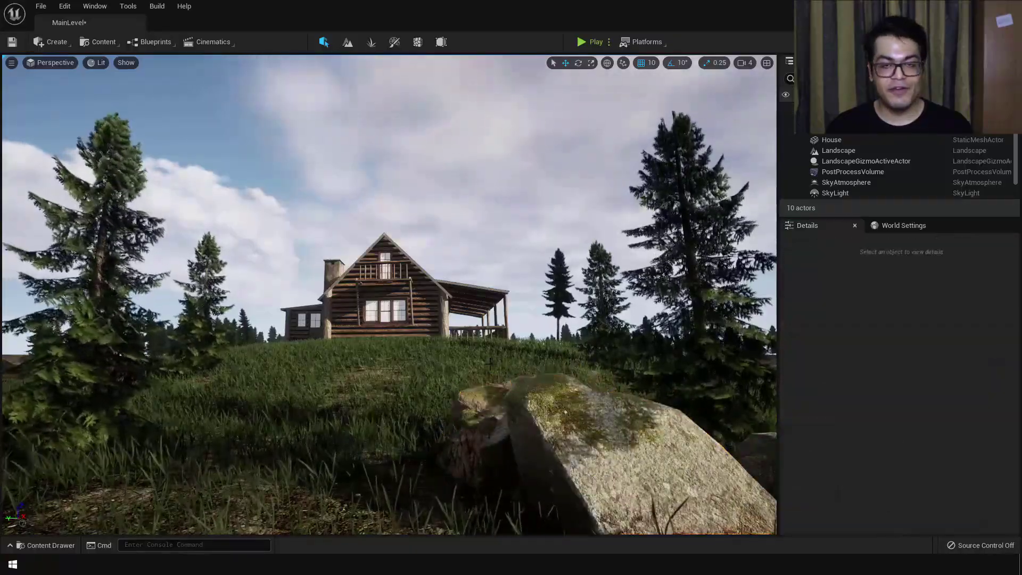
- Move the large mossy rock up the slope toward the cabin and add a rotated copy in the foreground scaled to 0.5
left_click(605, 456)
left_click_drag(602, 491, 524, 414)
key("e")
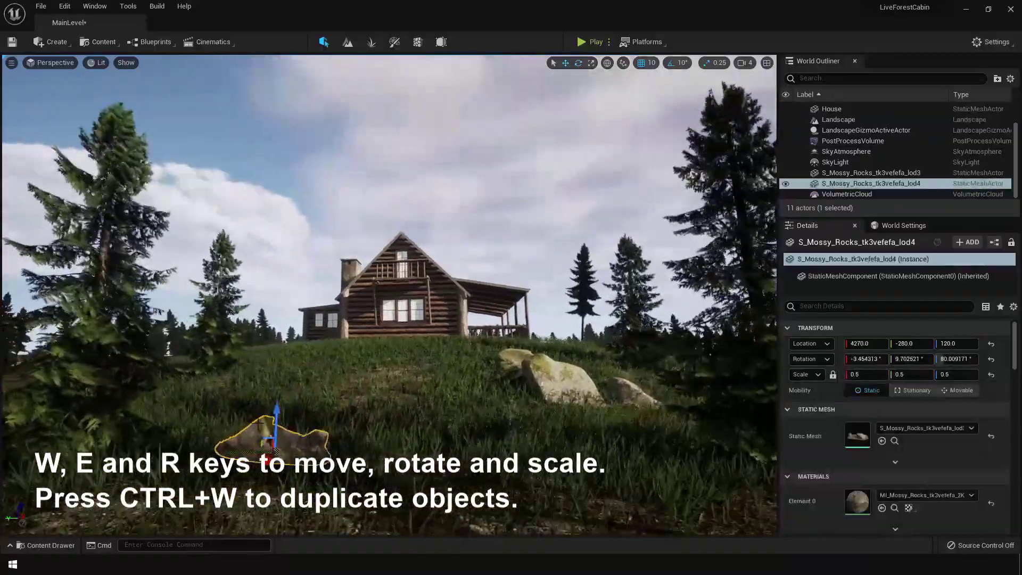
key("Escape")
- Rotate the small foreground rock and add another small copy near it in the grass
left_click(268, 472)
key("e")
left_click_drag(281, 486, 554, 474)
key("w")
left_click(276, 437)
left_click(269, 473)
- Duplicate the large mossy rock, place the copy on the hilltop beside the cabin, scale it to 5 and tilt it about 10°
key("ctrl+w")
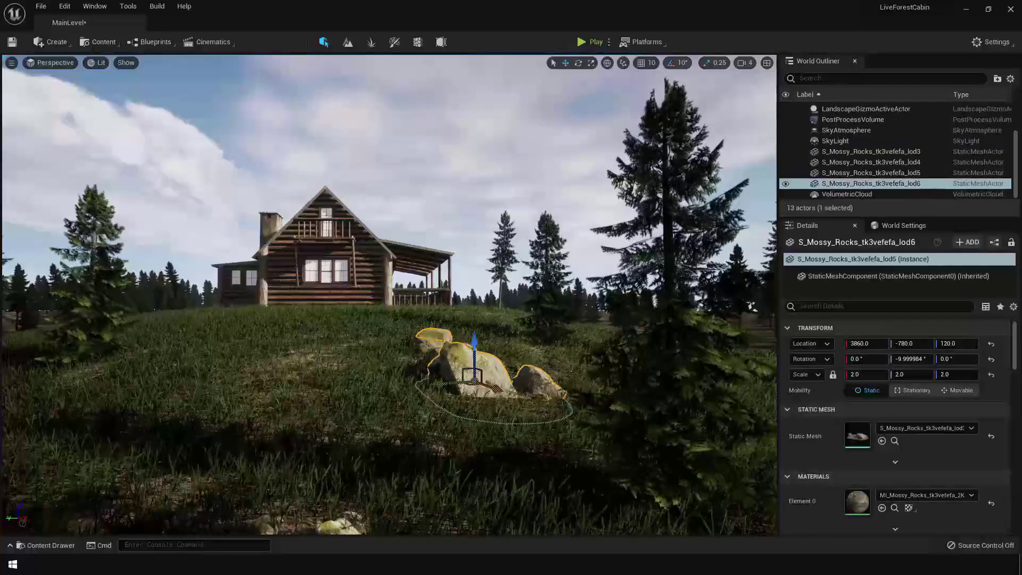
left_click_drag(469, 367, 71, 417)
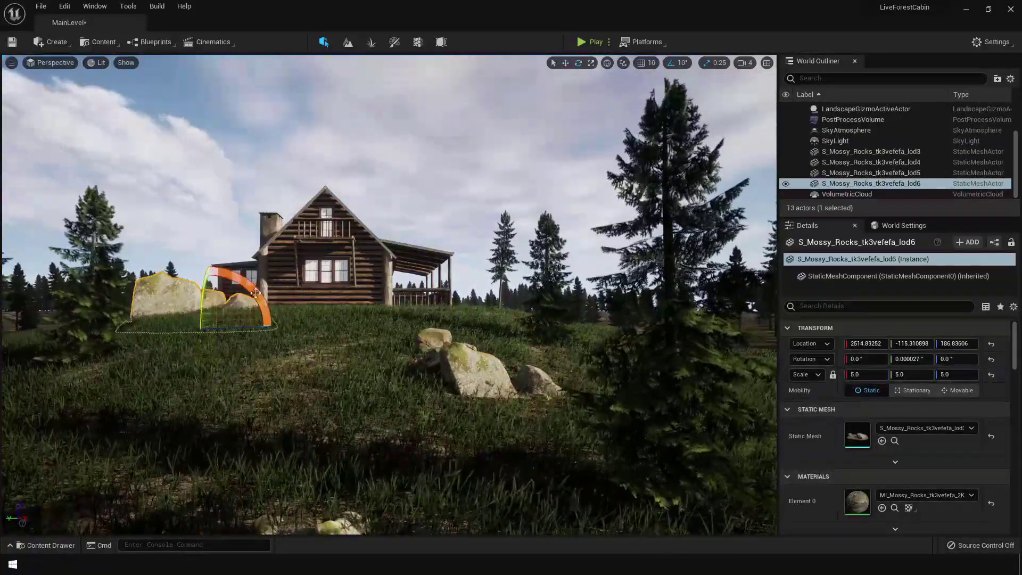
left_click_drag(122, 323, 153, 332)
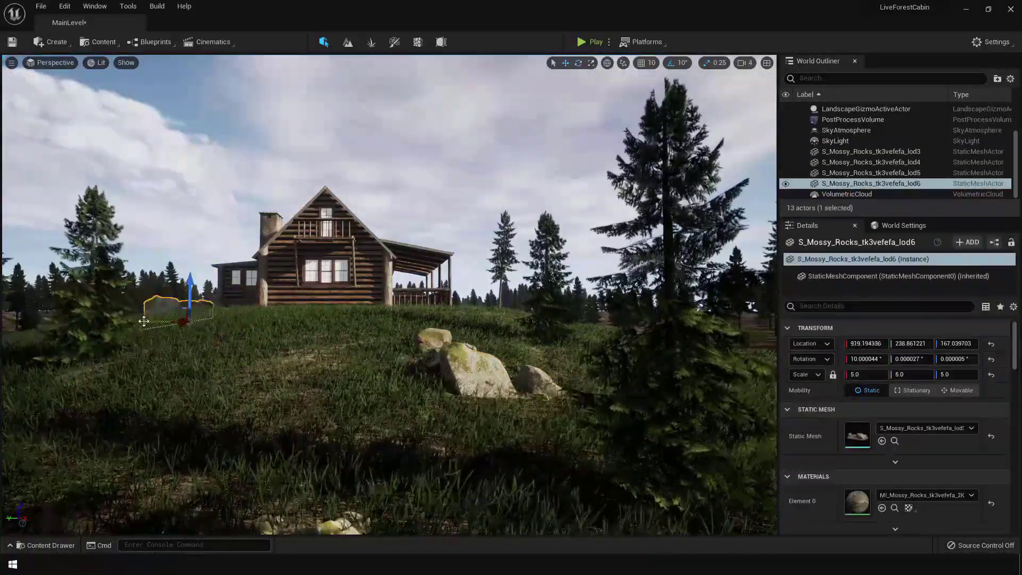
key("f")
key("Escape")
- Play-test MyFirstLevel by walking the character through the grass and trees up to the cabin
right_click_drag(389, 295, 325, 266)
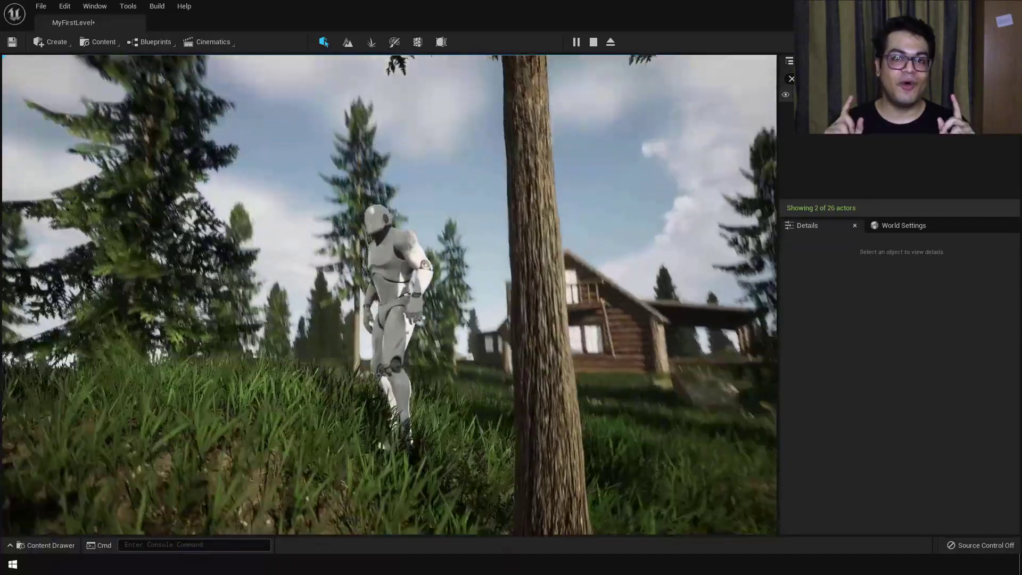
key("w")
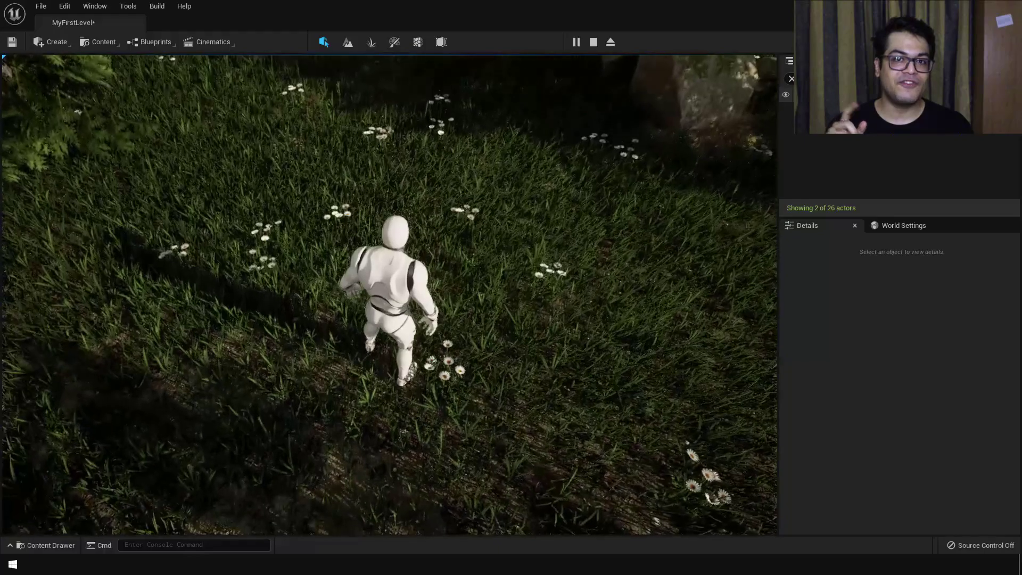
key("w")
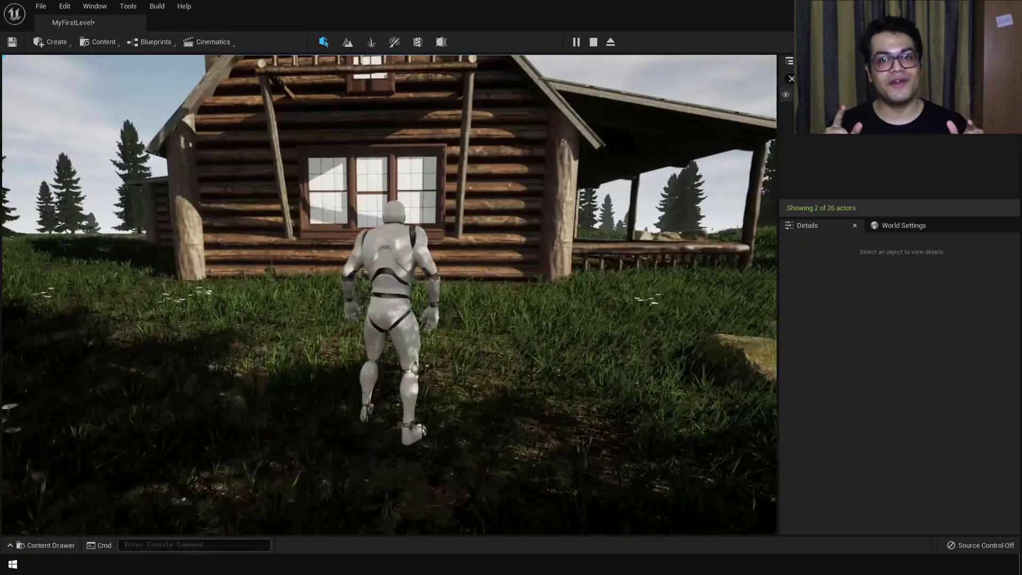